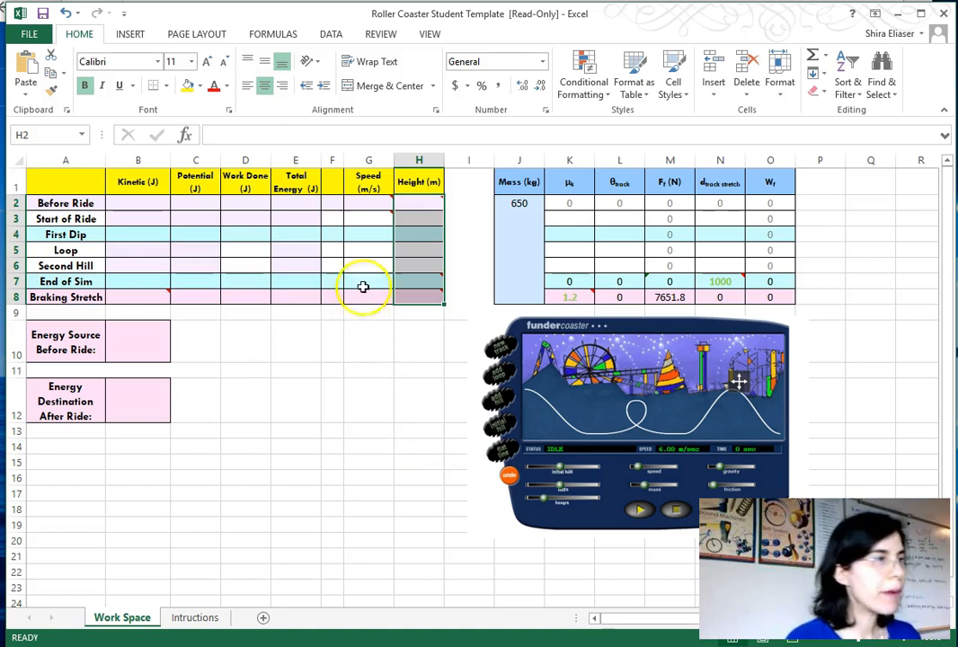
- Review the energy table's columns and the cell comments on the worksheet
{"action": "mouse_move", "coordinate": [388, 199]}
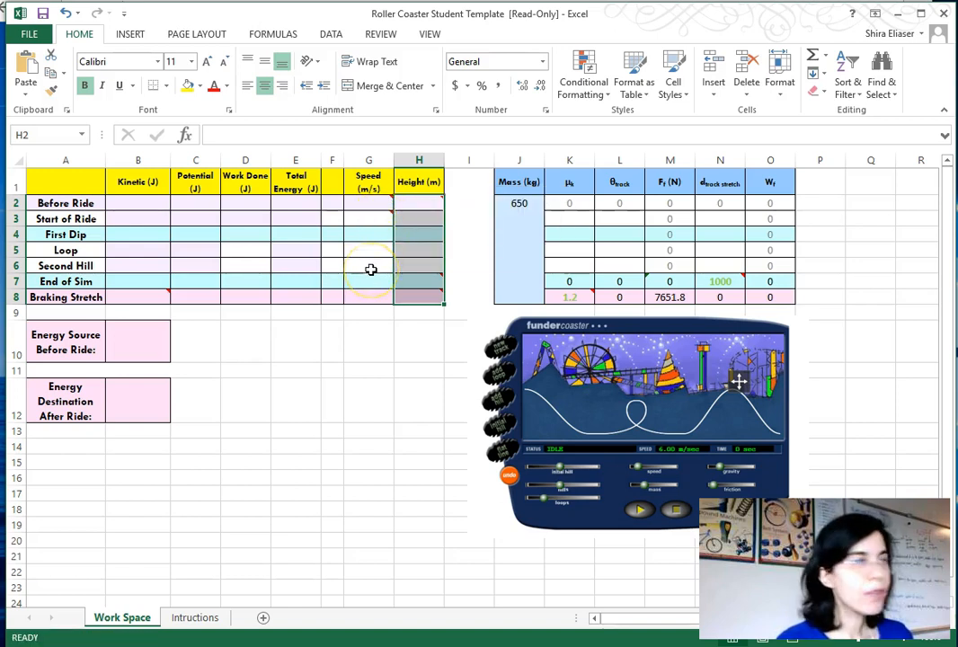
{"action": "mouse_move", "coordinate": [419, 280]}
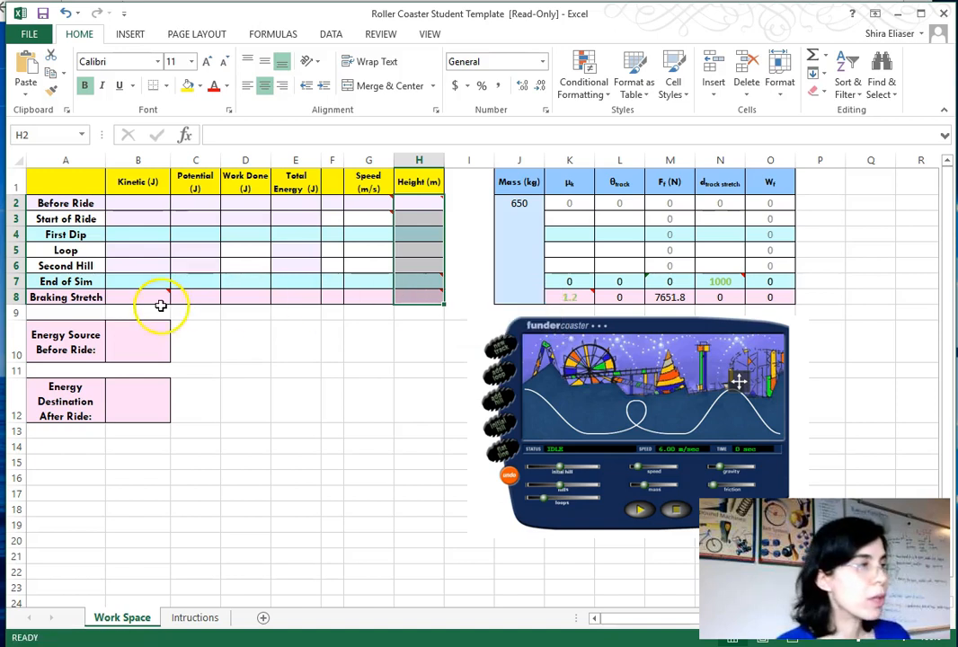
{"action": "mouse_move", "coordinate": [160, 295]}
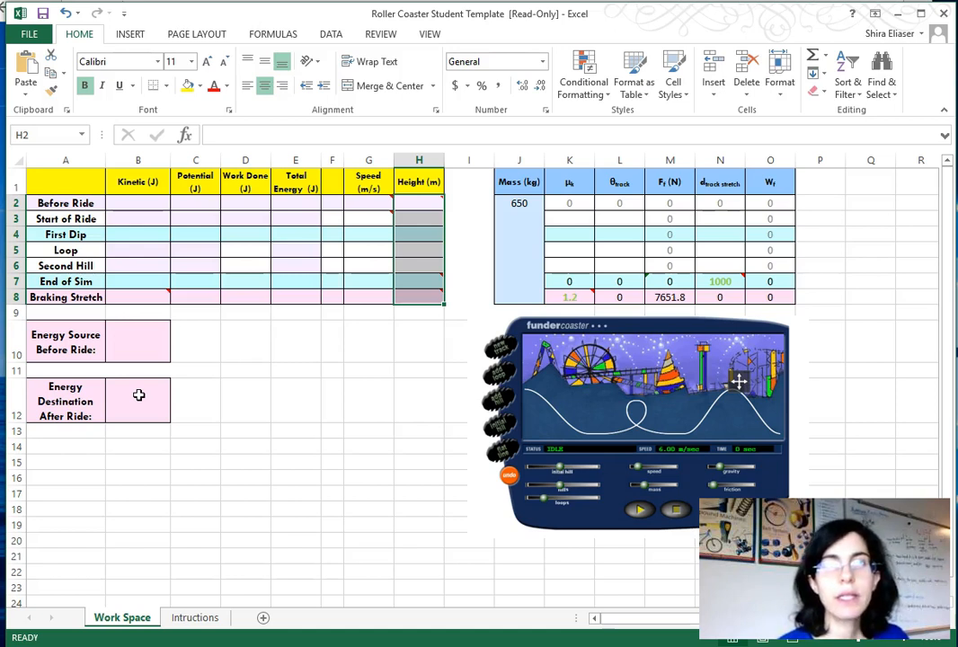
{"action": "mouse_move", "coordinate": [723, 281]}
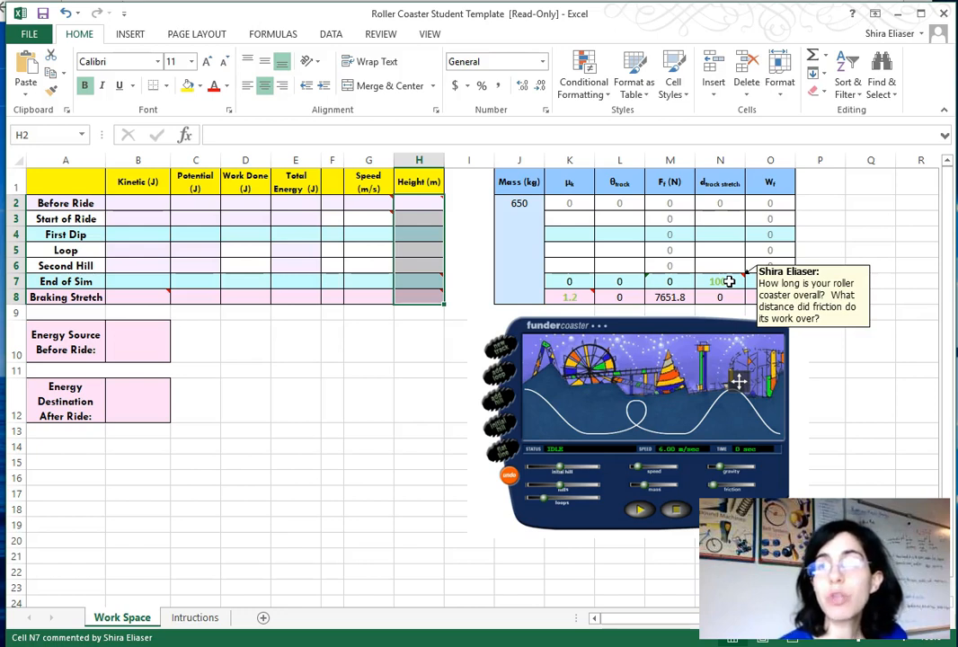
{"action": "left_click", "coordinate": [729, 332]}
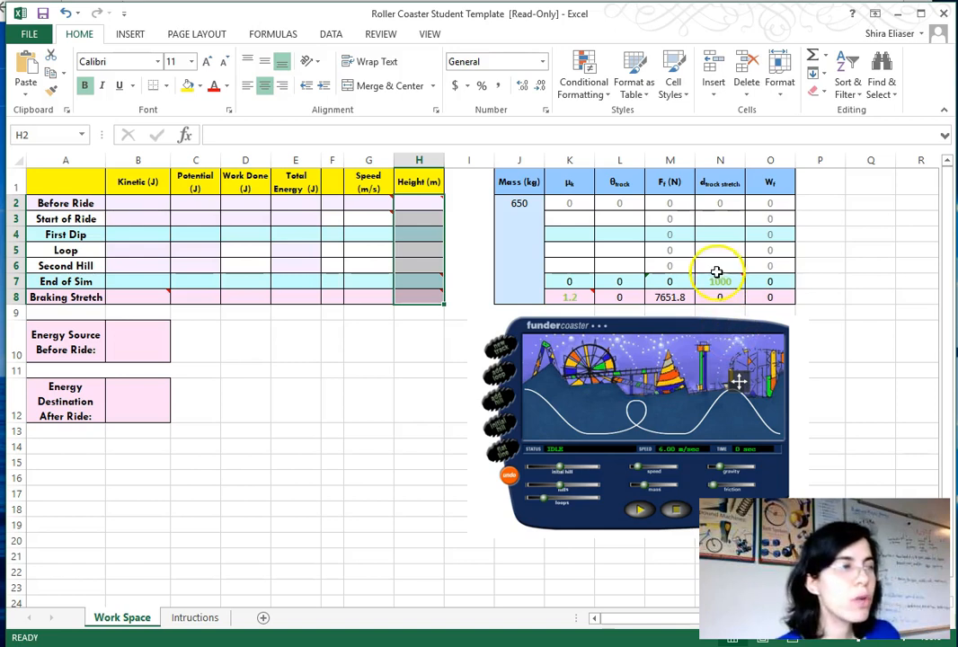
{"action": "mouse_move", "coordinate": [577, 299]}
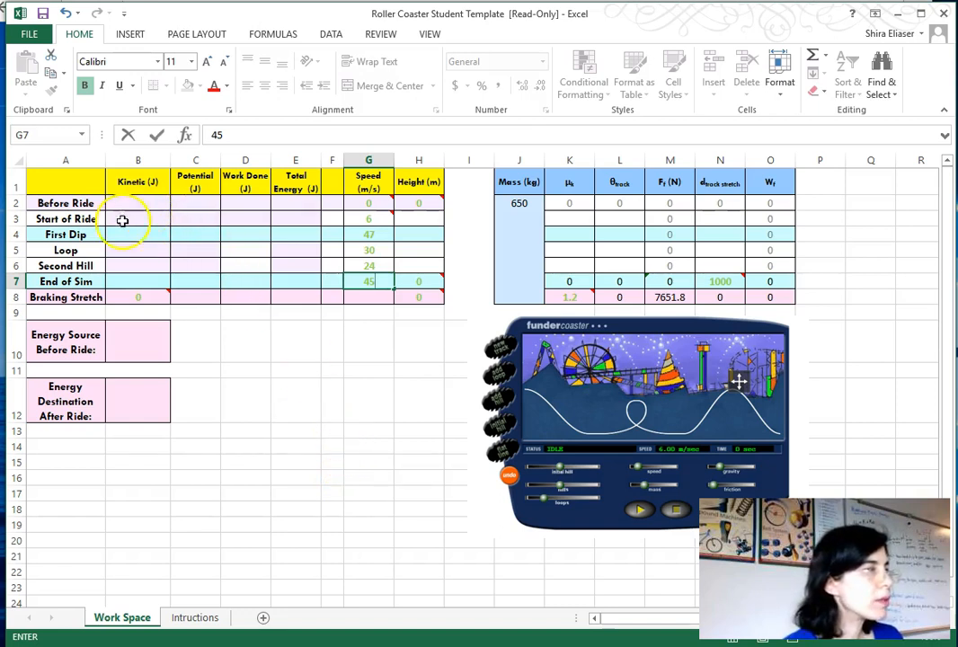
- Enter the formula =0.5*J2*G2^2 for kinetic energy in the Before Ride kinetic cell
{"action": "left_click", "coordinate": [121, 203]}
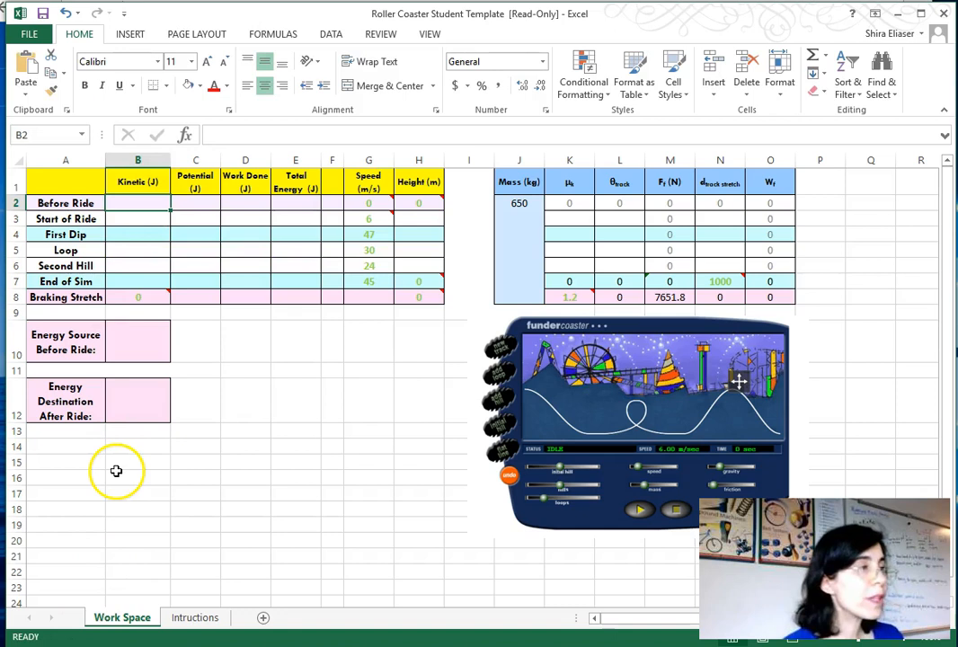
{"action": "left_click", "coordinate": [220, 136]}
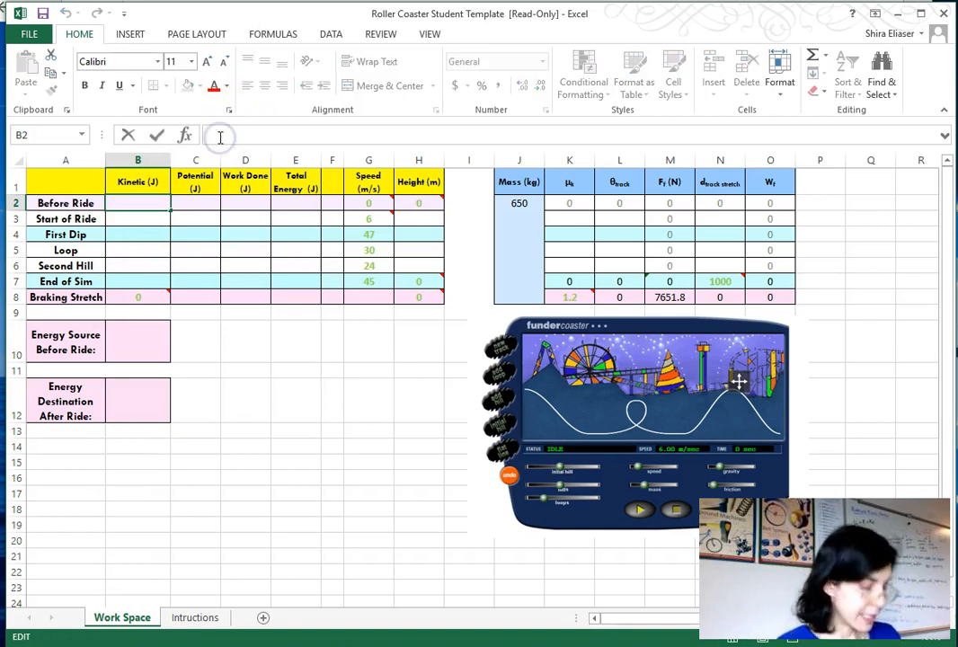
{"action": "type", "text": "="}
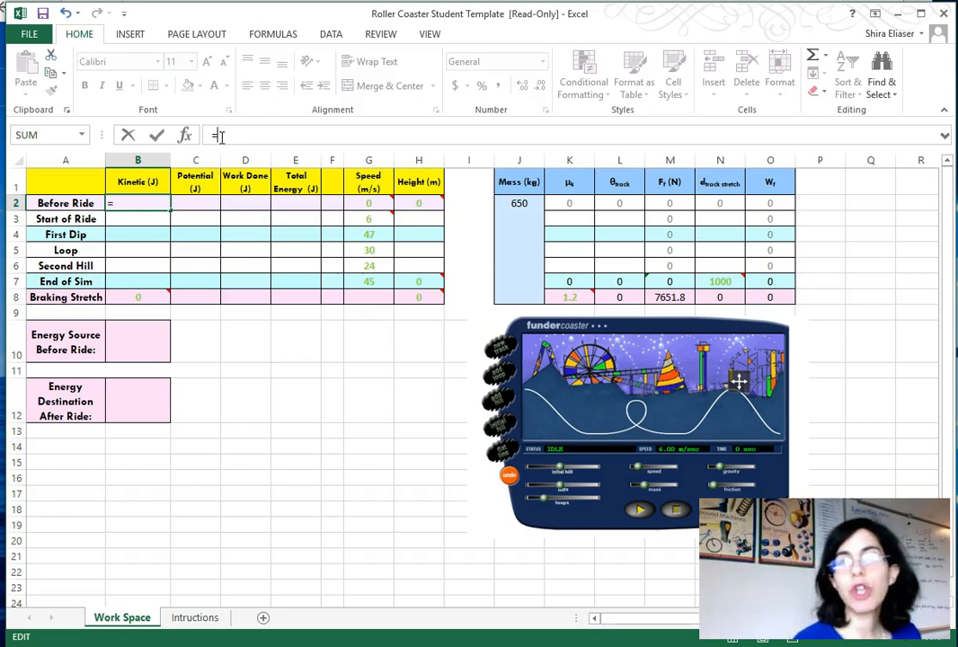
{"action": "left_click", "coordinate": [225, 137]}
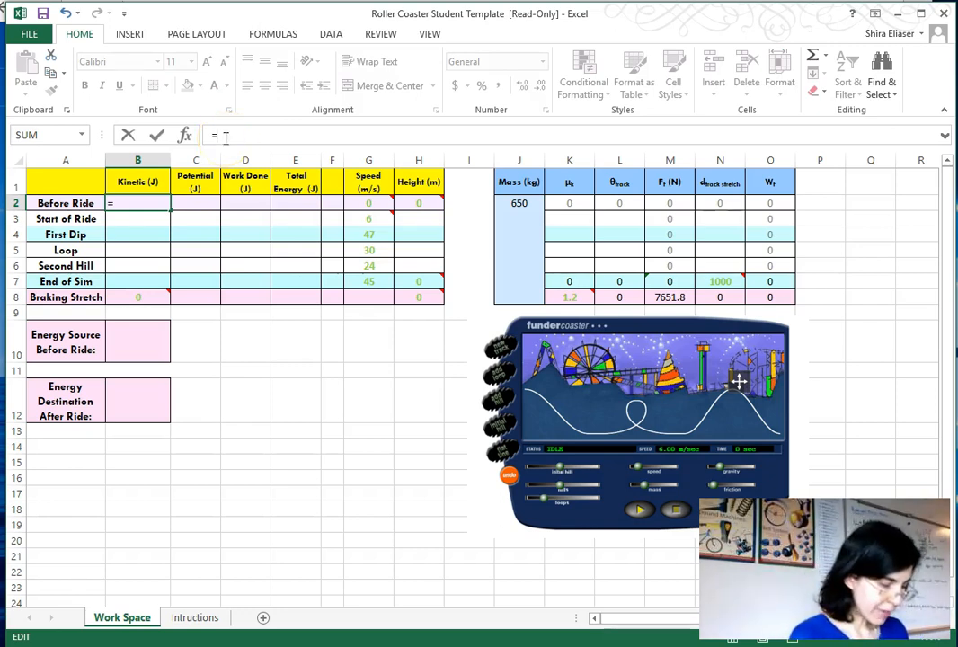
{"action": "type", "text": "0."}
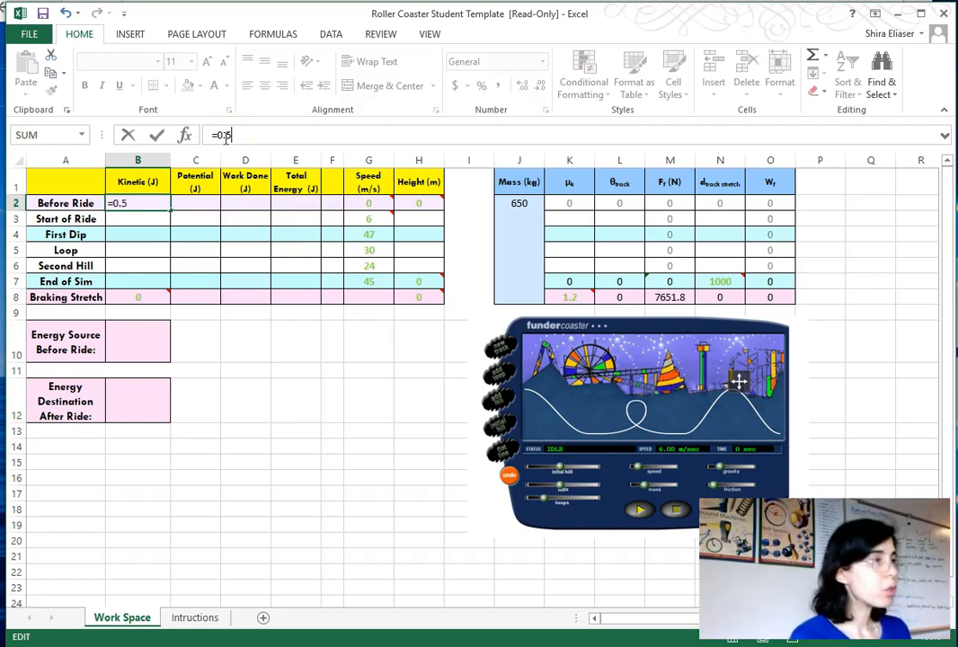
{"action": "type", "text": "5*"}
{"action": "left_click", "coordinate": [246, 134]}
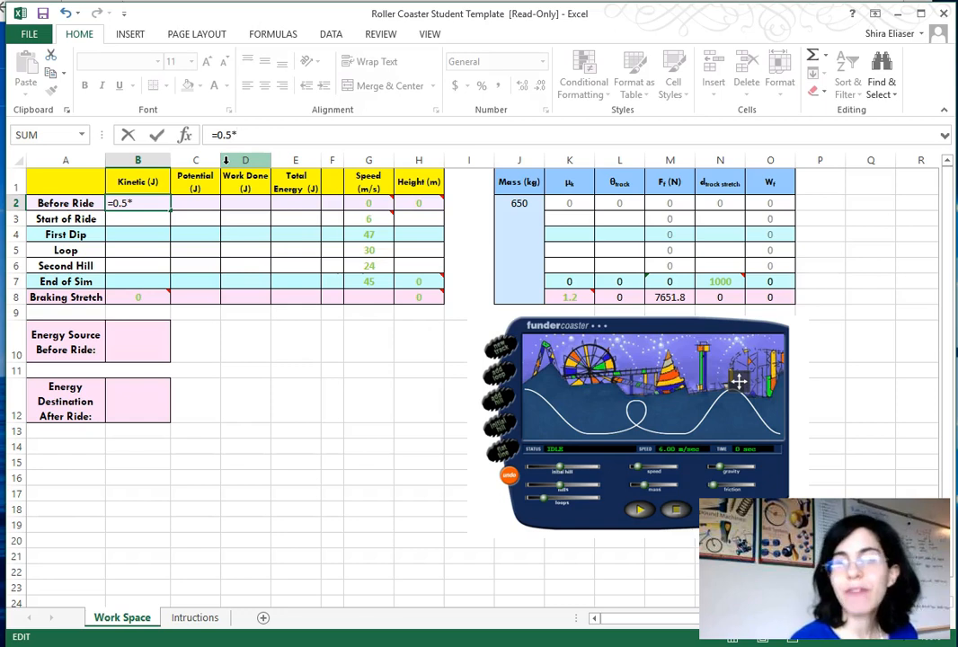
{"action": "left_click", "coordinate": [518, 219]}
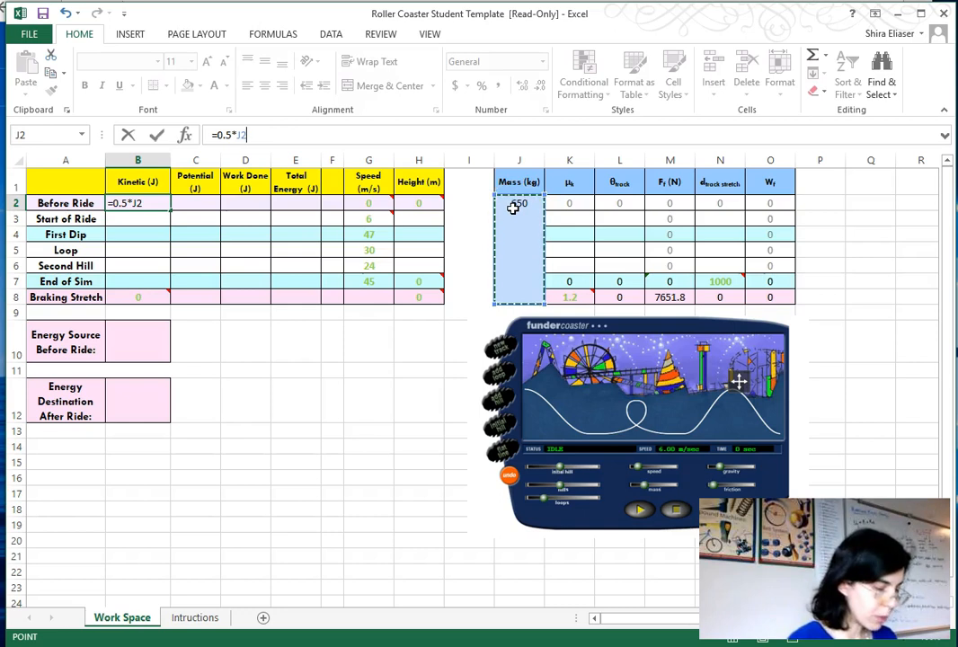
{"action": "type", "text": "*"}
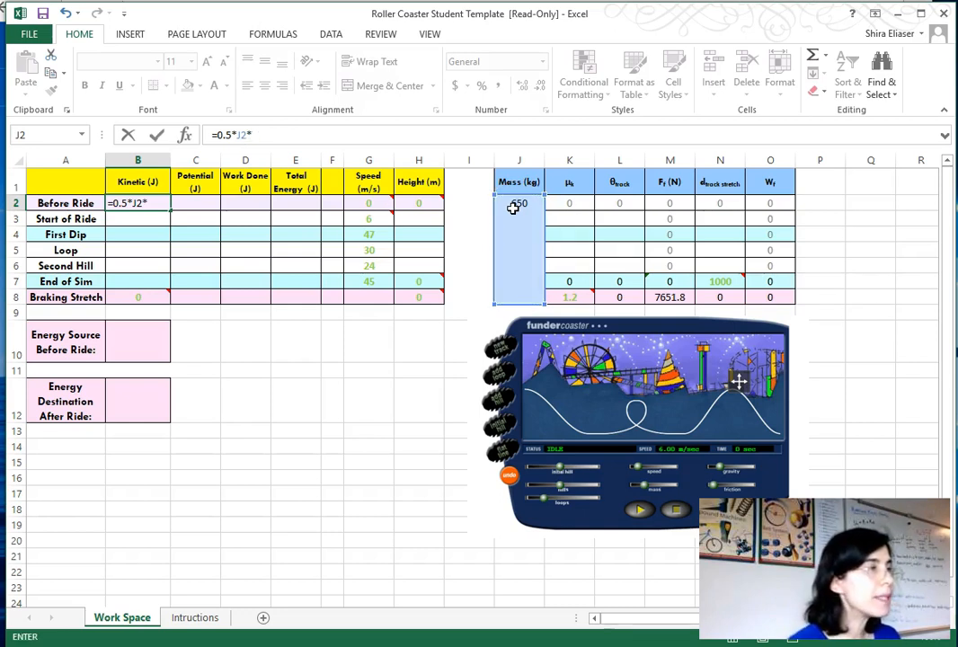
{"action": "mouse_move", "coordinate": [365, 204]}
{"action": "left_click", "coordinate": [365, 204]}
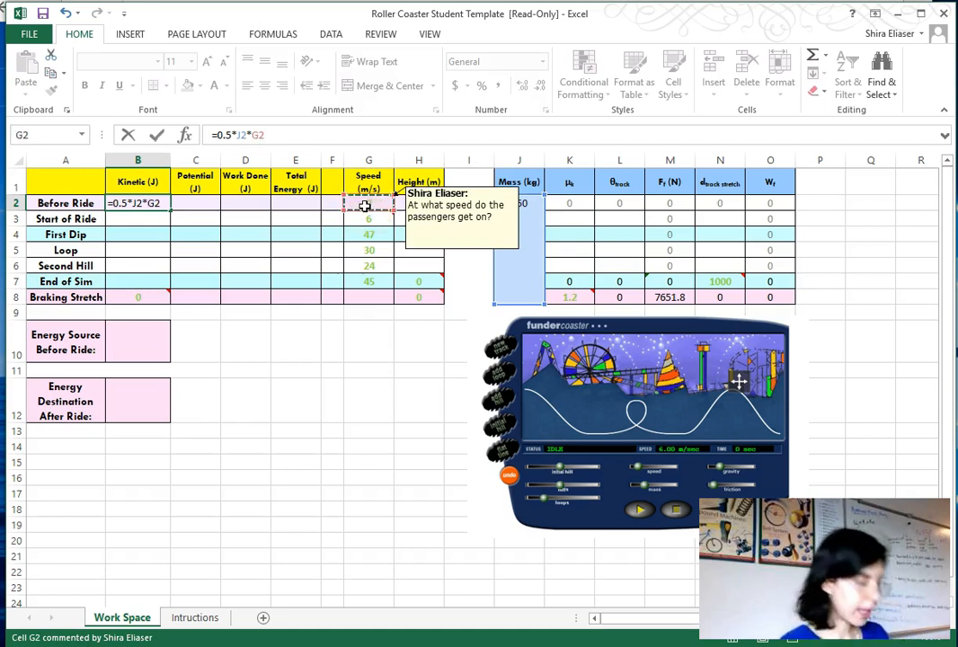
{"action": "type", "text": "^2"}
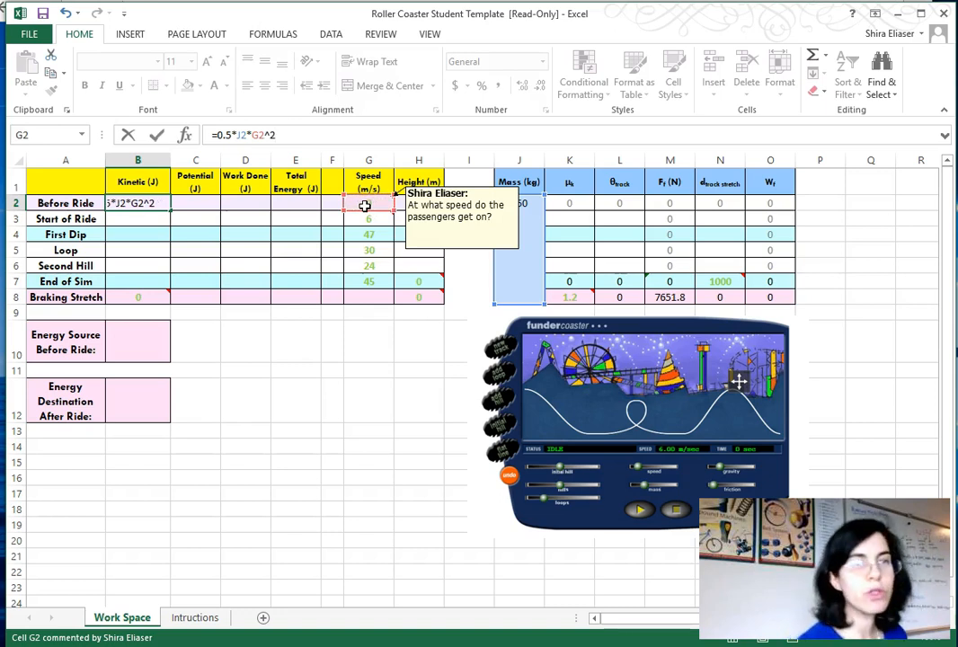
{"action": "key", "text": "Return"}
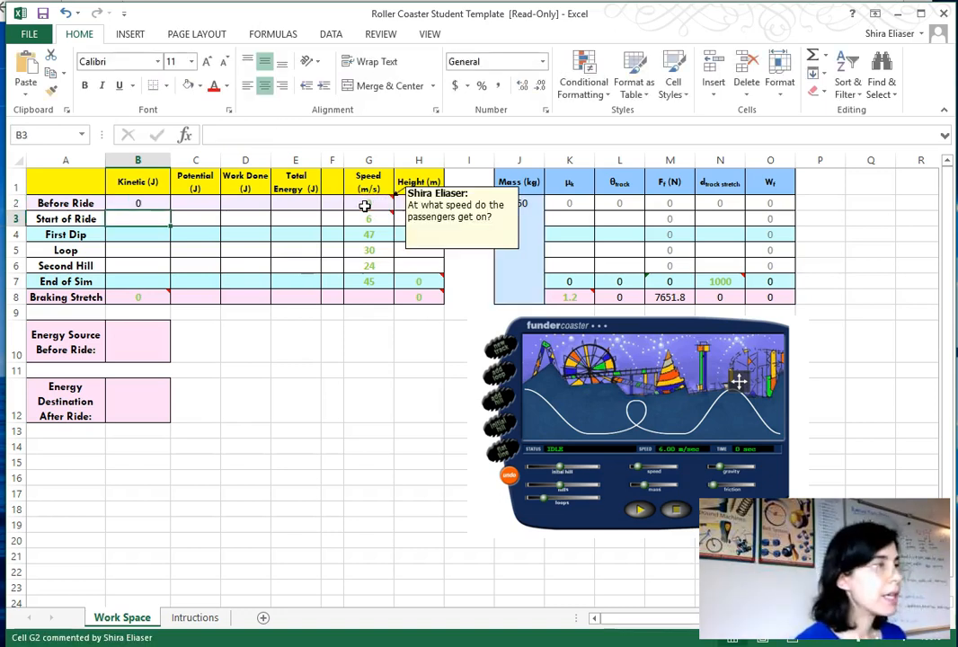
- Make the mass reference absolute so the Before Ride kinetic formula reads =0.5*$J$2*G2^2
{"action": "left_click", "coordinate": [141, 203]}
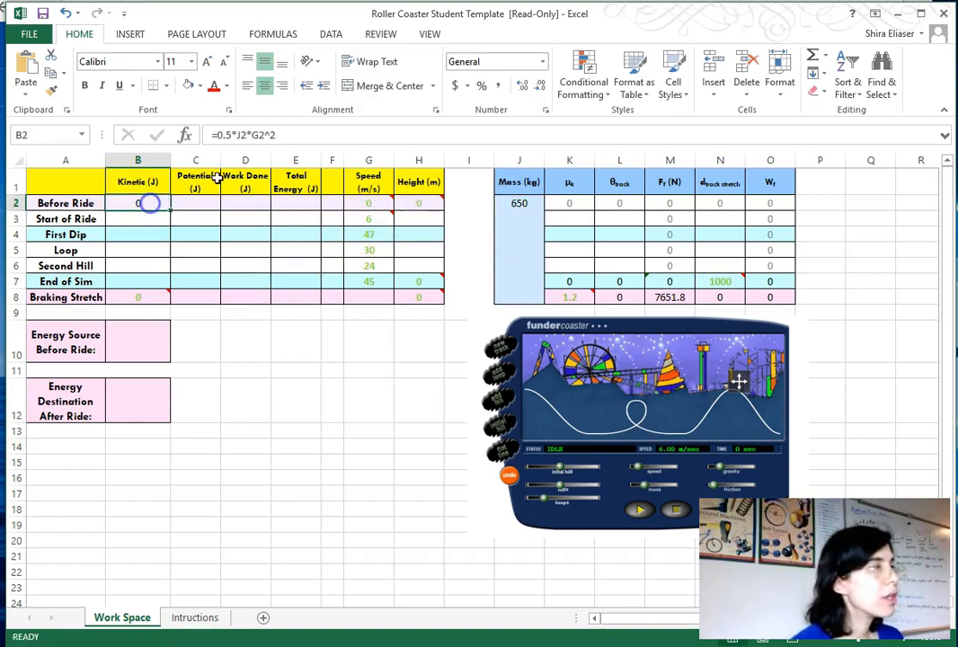
{"action": "left_click", "coordinate": [239, 134]}
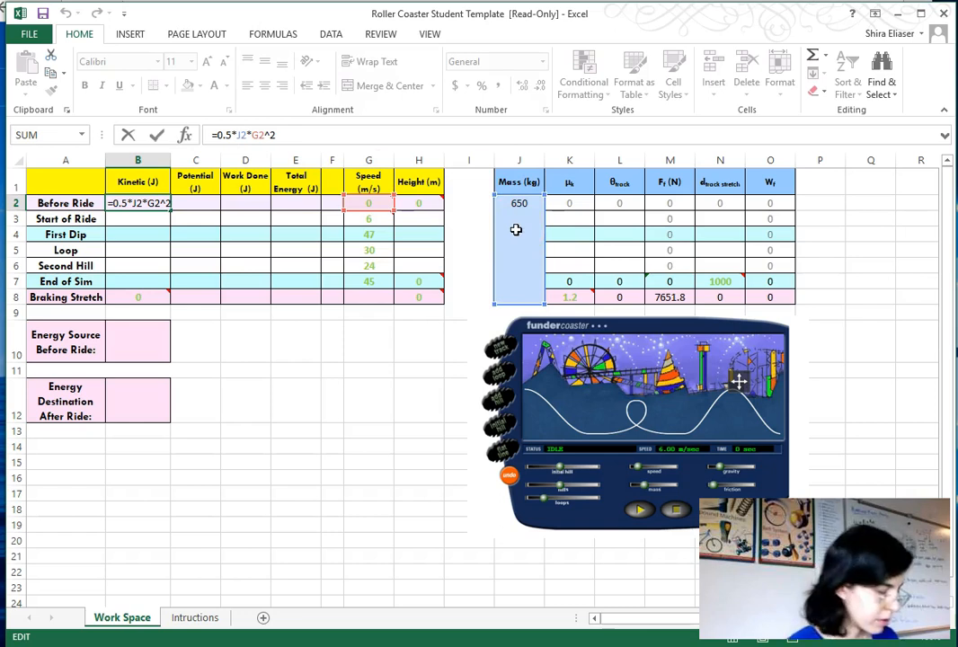
{"action": "type", "text": "$"}
{"action": "left_click", "coordinate": [242, 137]}
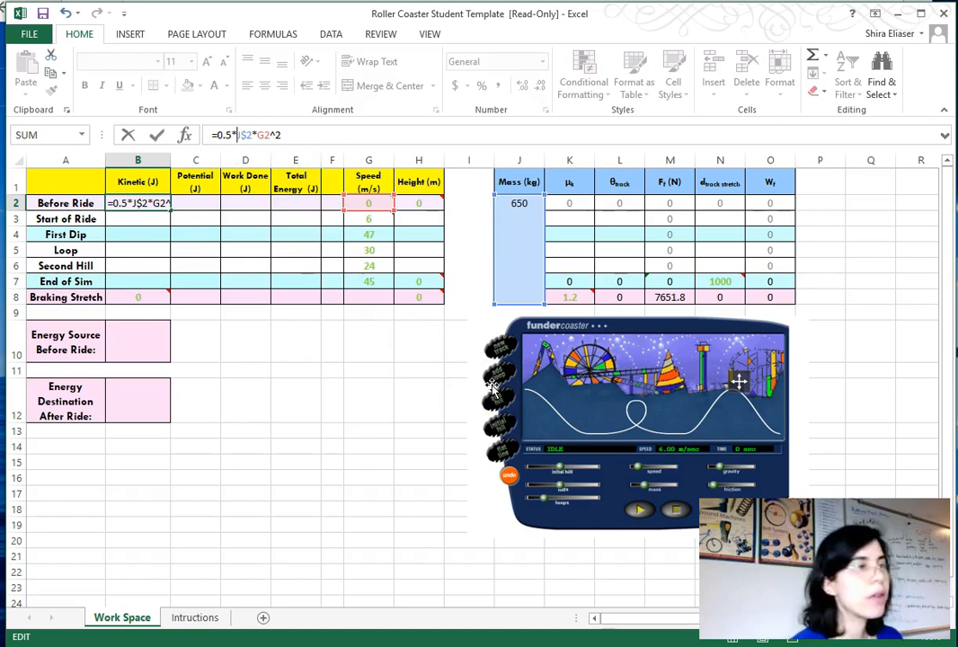
{"action": "type", "text": "$"}
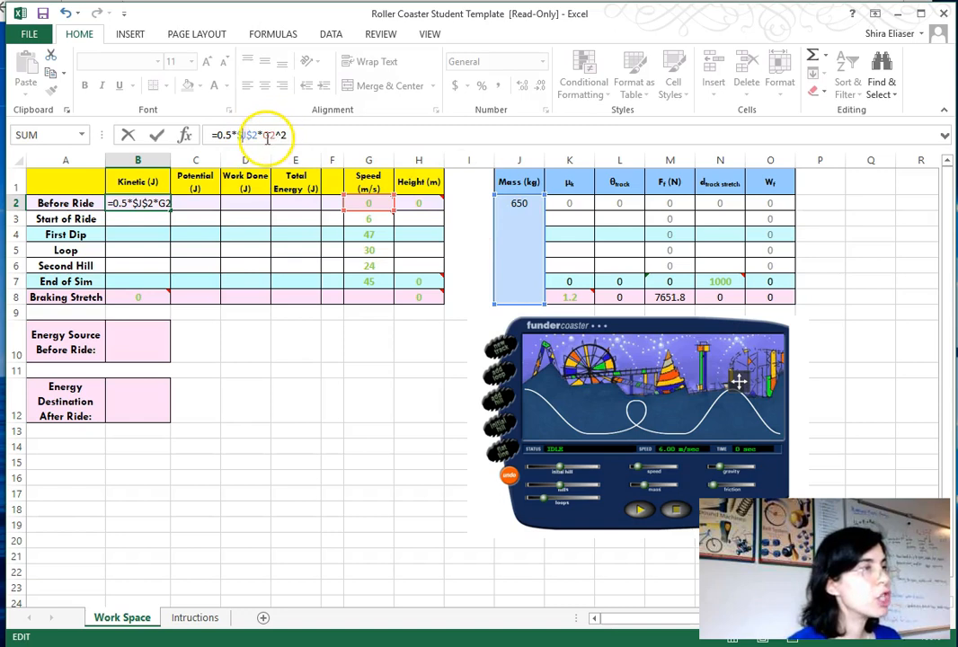
{"action": "mouse_move", "coordinate": [380, 212]}
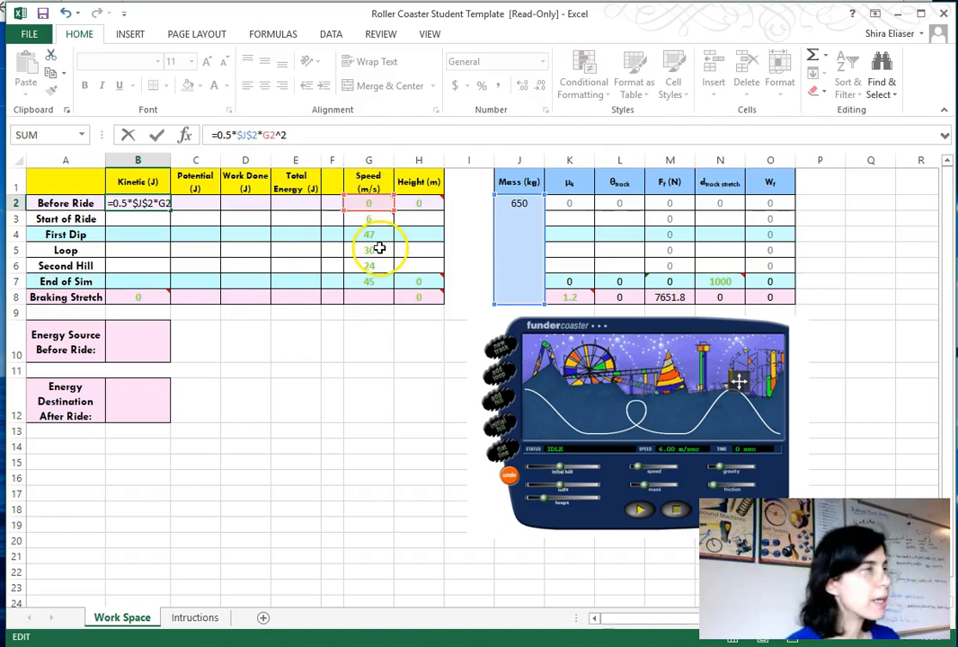
{"action": "key", "text": "Return"}
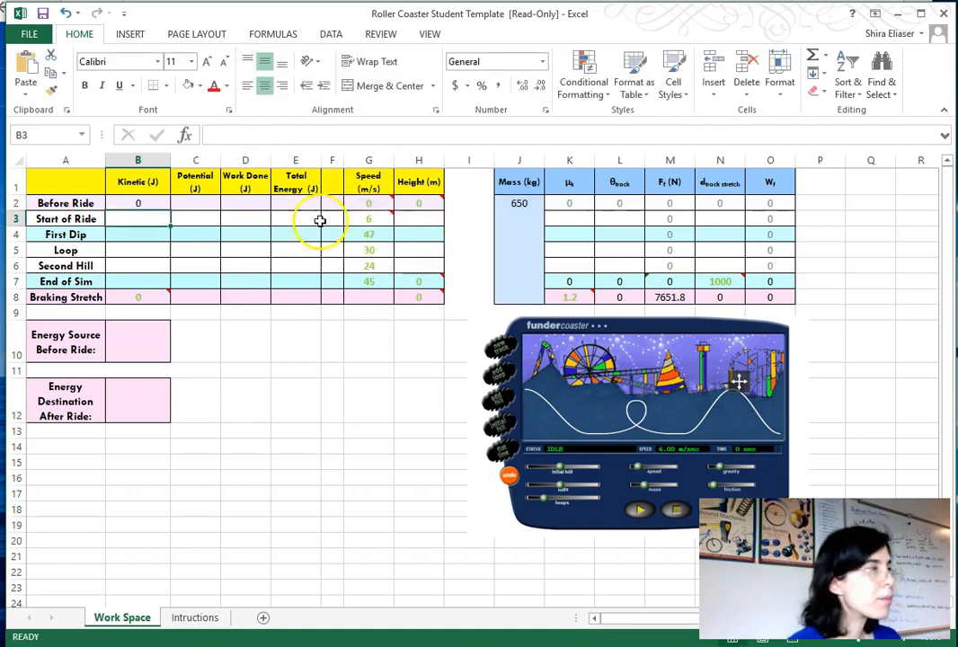
- Copy the kinetic energy formula down to the Start of Ride through End of Sim rows
{"action": "left_click", "coordinate": [156, 203]}
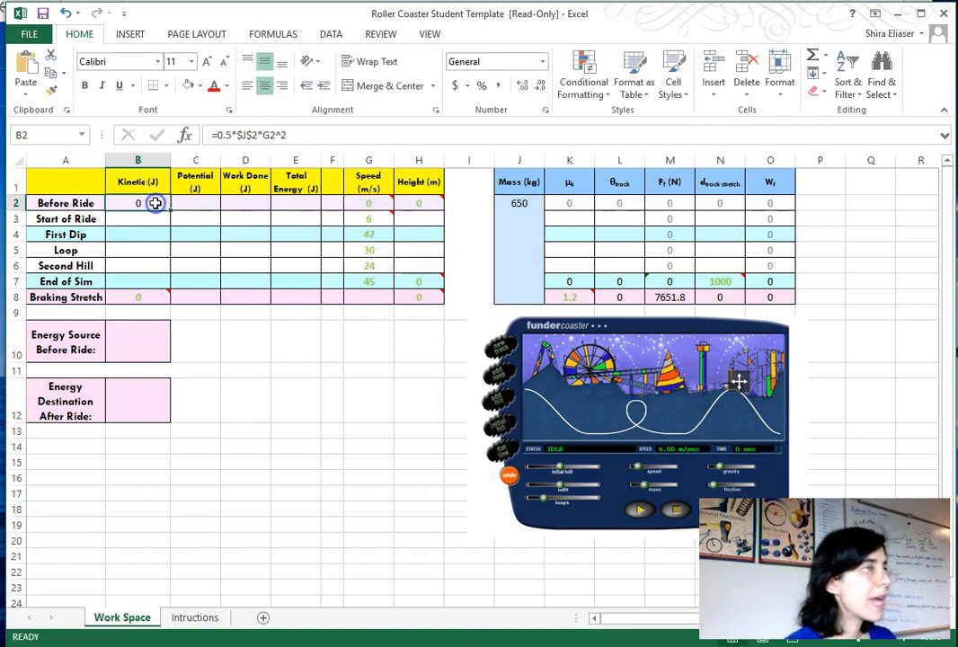
{"action": "key", "text": "ctrl+c"}
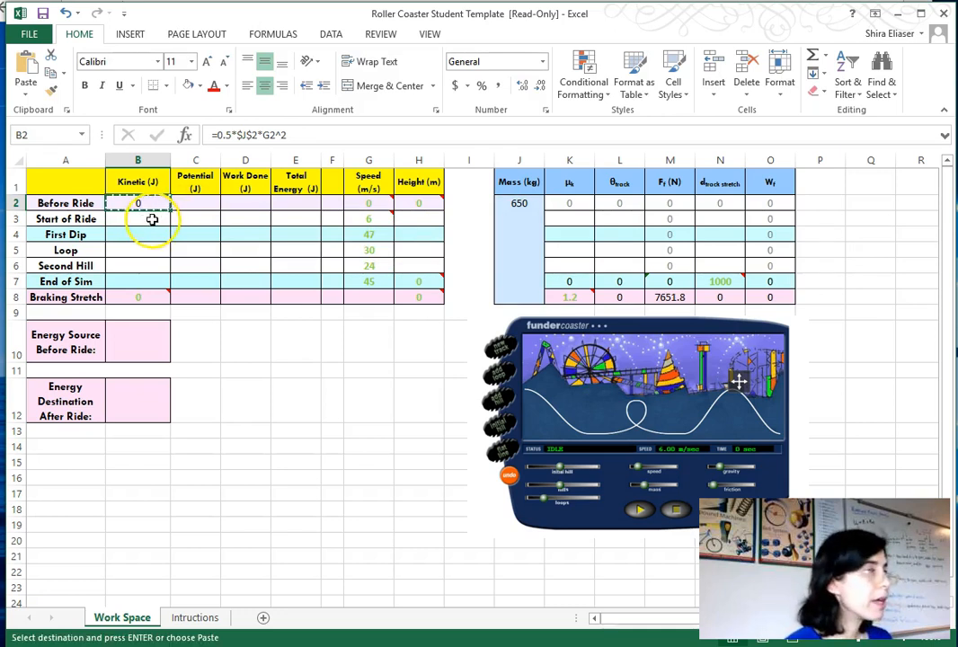
{"action": "left_click", "coordinate": [151, 220]}
{"action": "key", "text": "ctrl+v"}
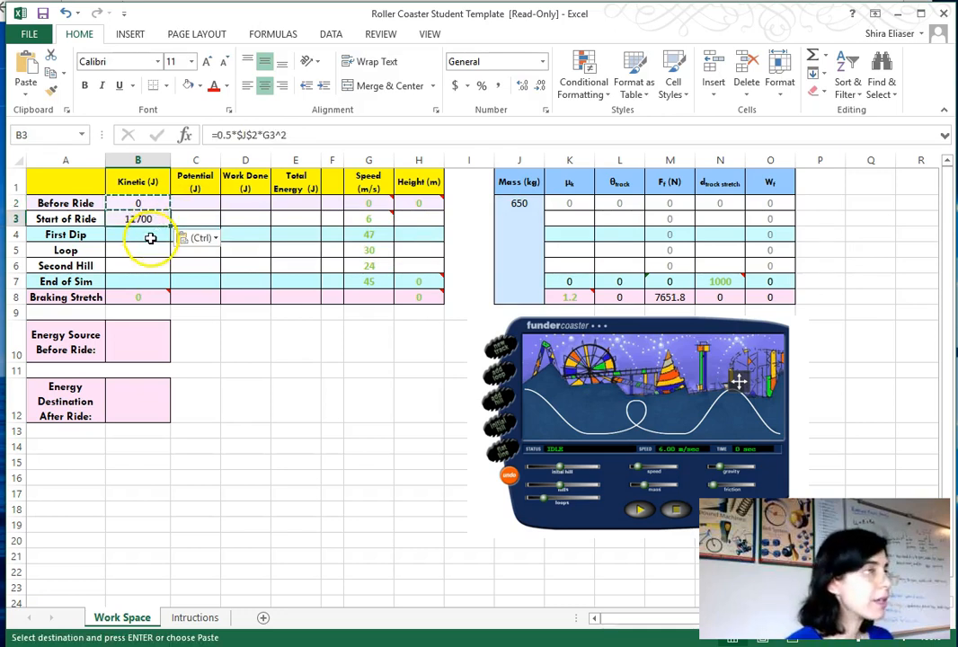
{"action": "left_click", "coordinate": [153, 239]}
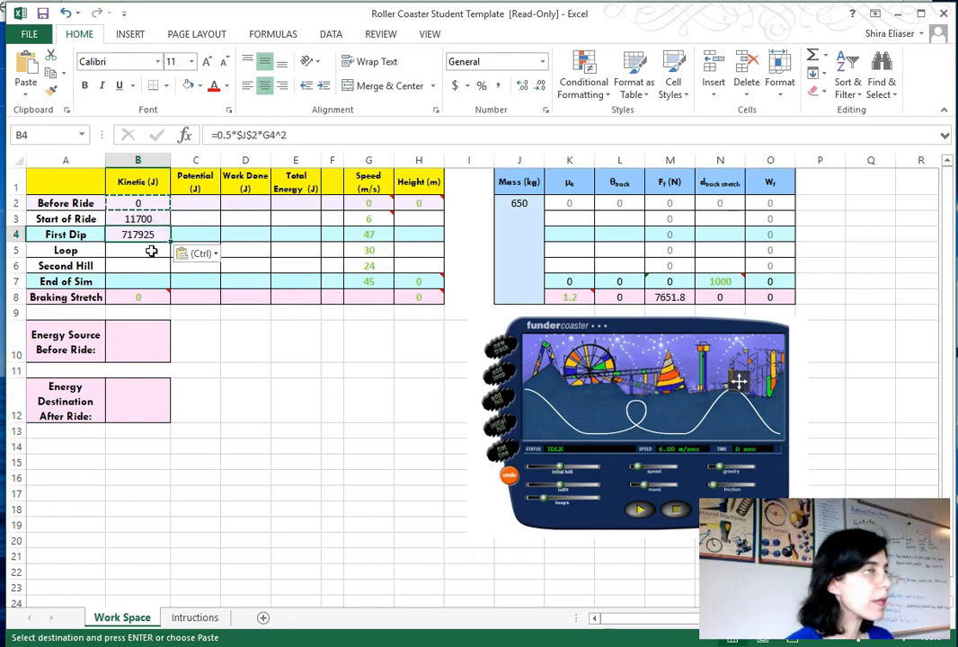
{"action": "left_click_drag", "start_coordinate": [149, 234], "coordinate": [149, 277]}
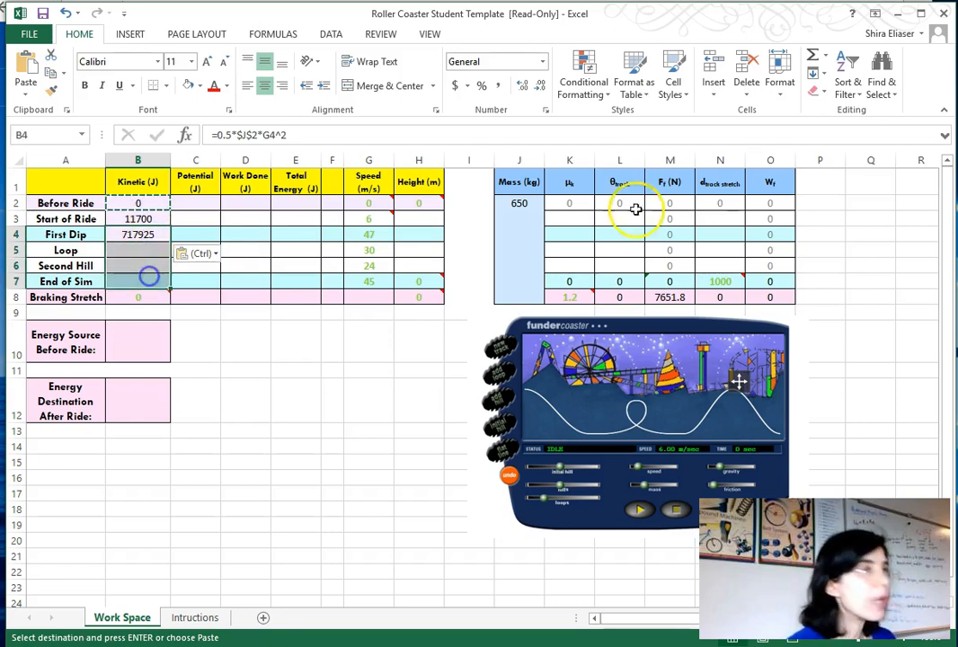
{"action": "left_click", "coordinate": [823, 79]}
{"action": "left_click", "coordinate": [831, 93]}
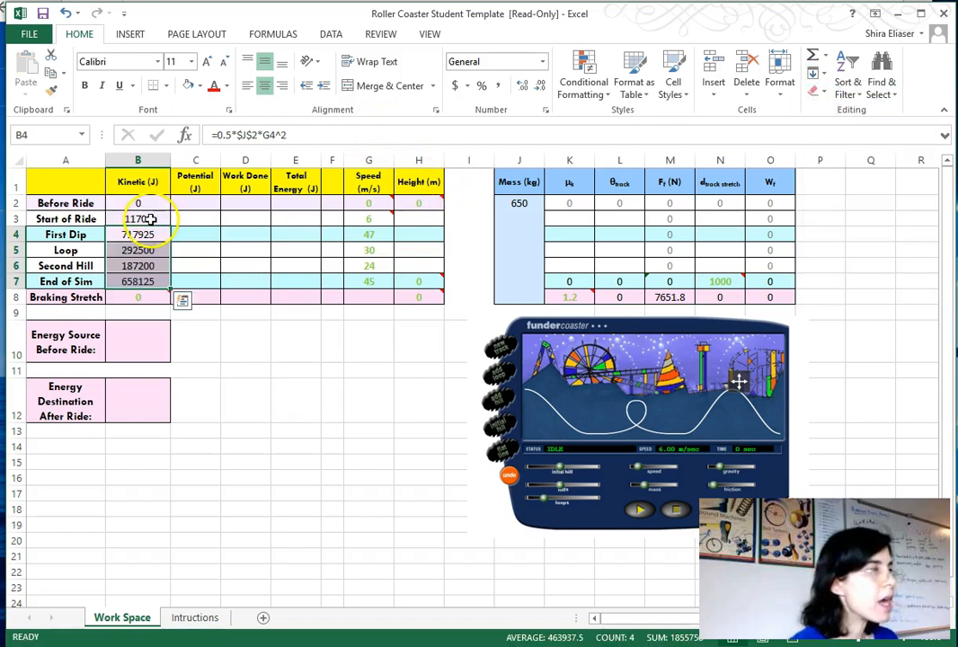
- Restore the light blue fill on the First Dip and End of Sim kinetic cells
{"action": "left_click_drag", "start_coordinate": [147, 218], "coordinate": [158, 281]}
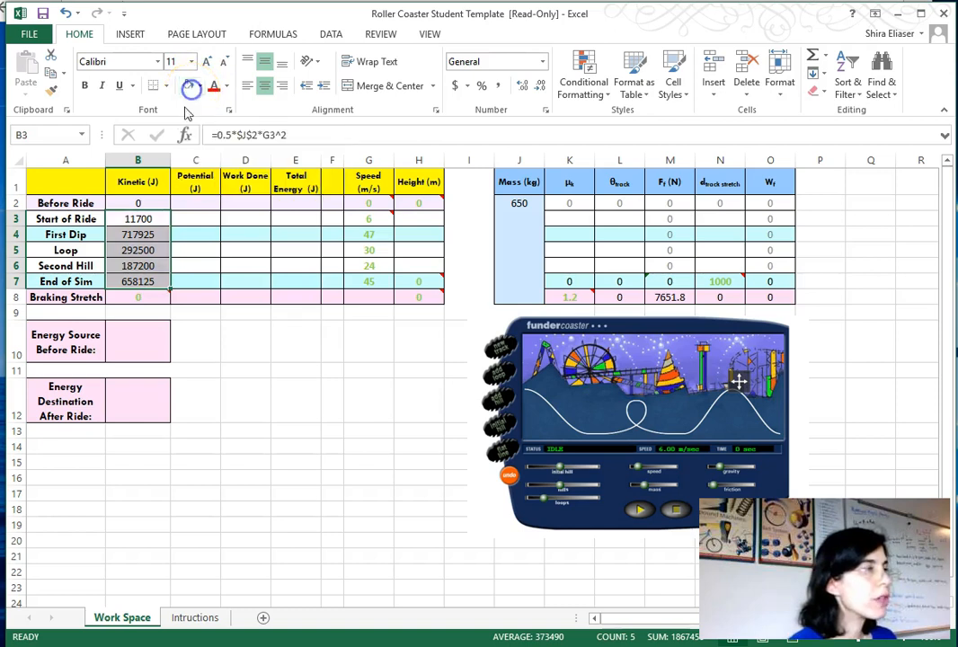
{"action": "left_click", "coordinate": [157, 235]}
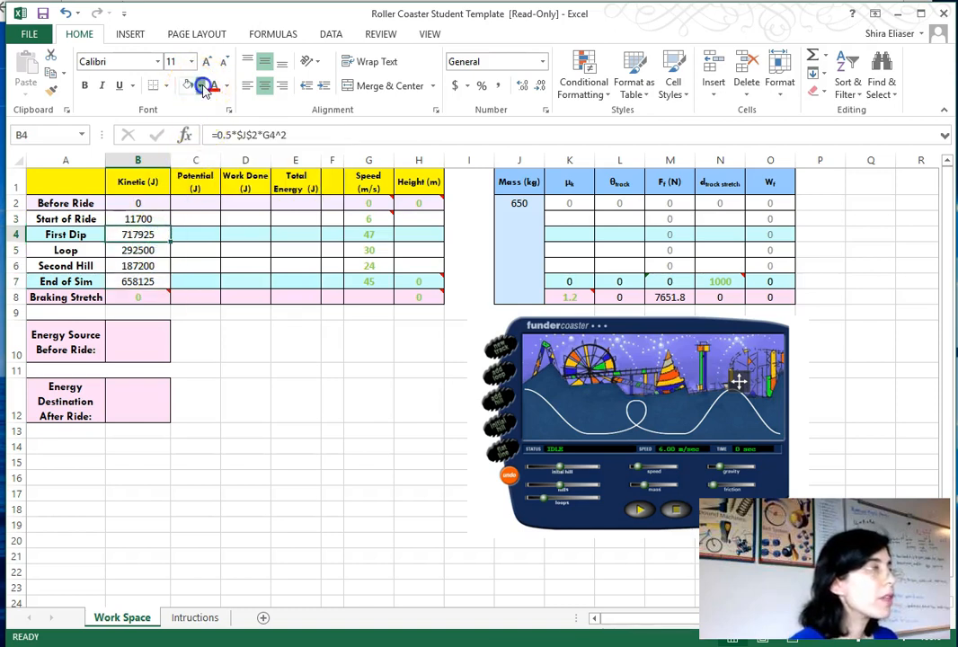
{"action": "left_click", "coordinate": [201, 85]}
{"action": "left_click", "coordinate": [188, 235]}
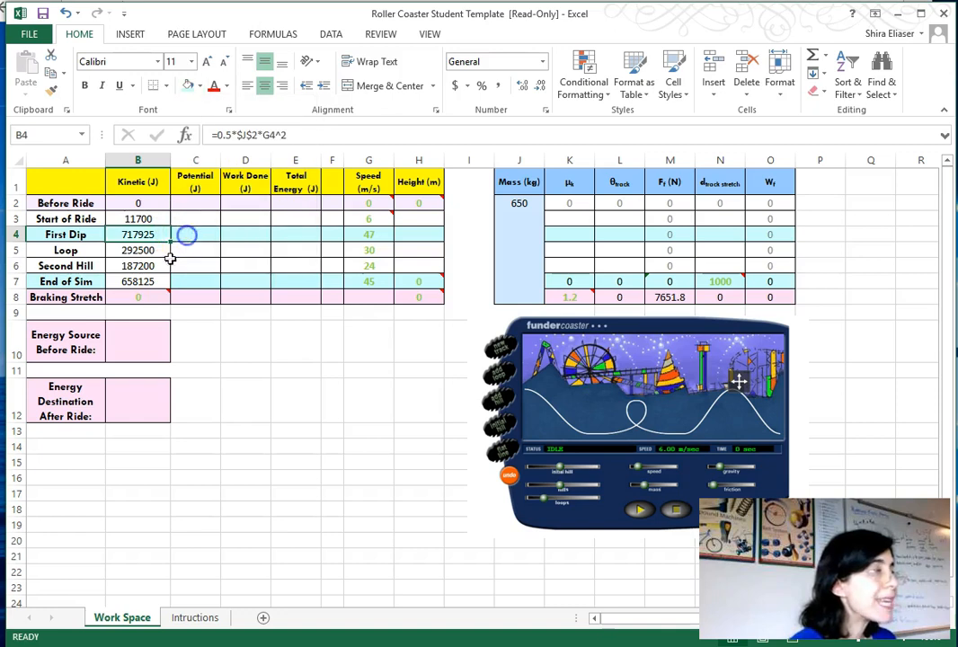
{"action": "left_click", "coordinate": [144, 283]}
{"action": "left_click", "coordinate": [200, 87]}
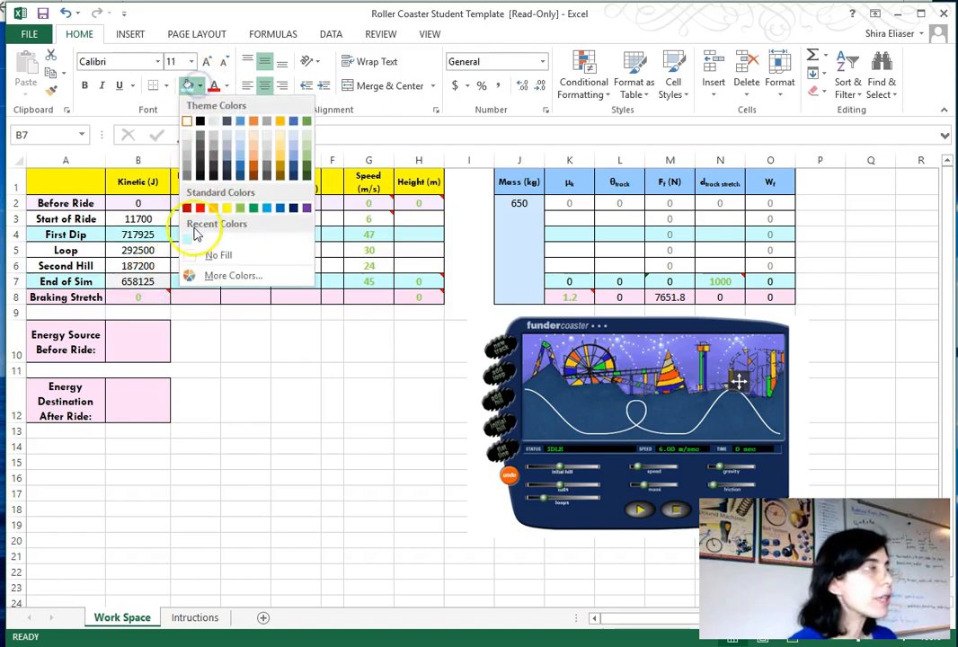
{"action": "left_click", "coordinate": [192, 235]}
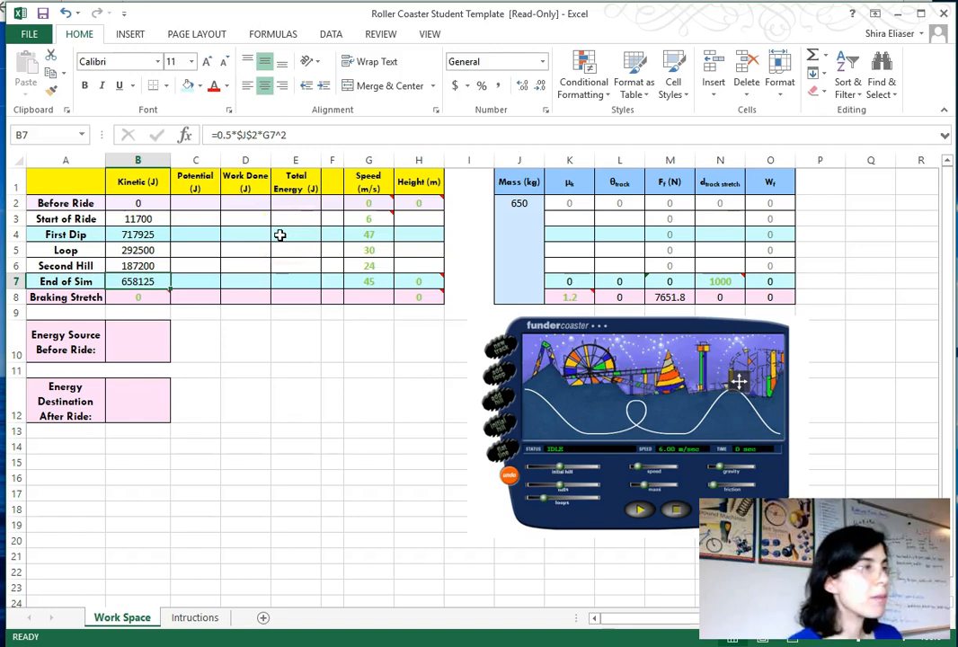
{"action": "left_click", "coordinate": [199, 204]}
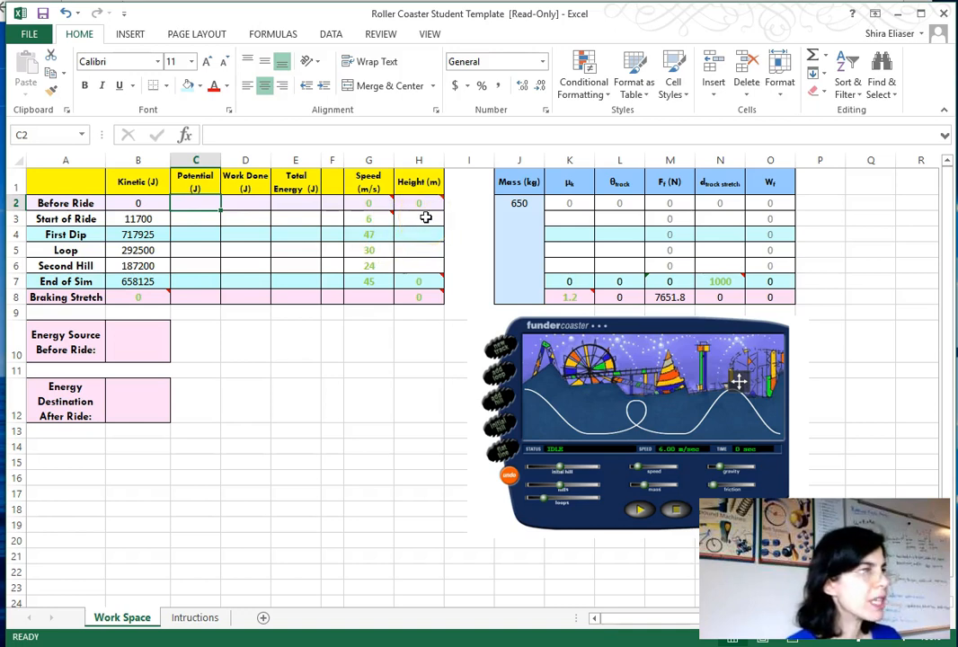
- Enter 0 as the Before Ride potential energy and 0 as the First Dip height
{"action": "mouse_move", "coordinate": [426, 204]}
{"action": "type", "text": "0"}
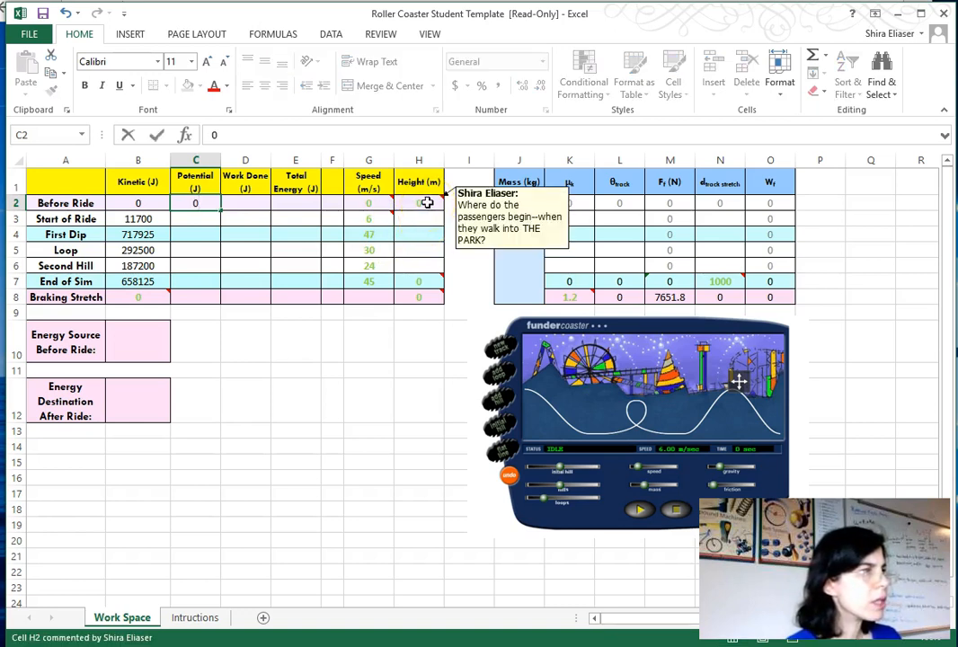
{"action": "left_click", "coordinate": [416, 226]}
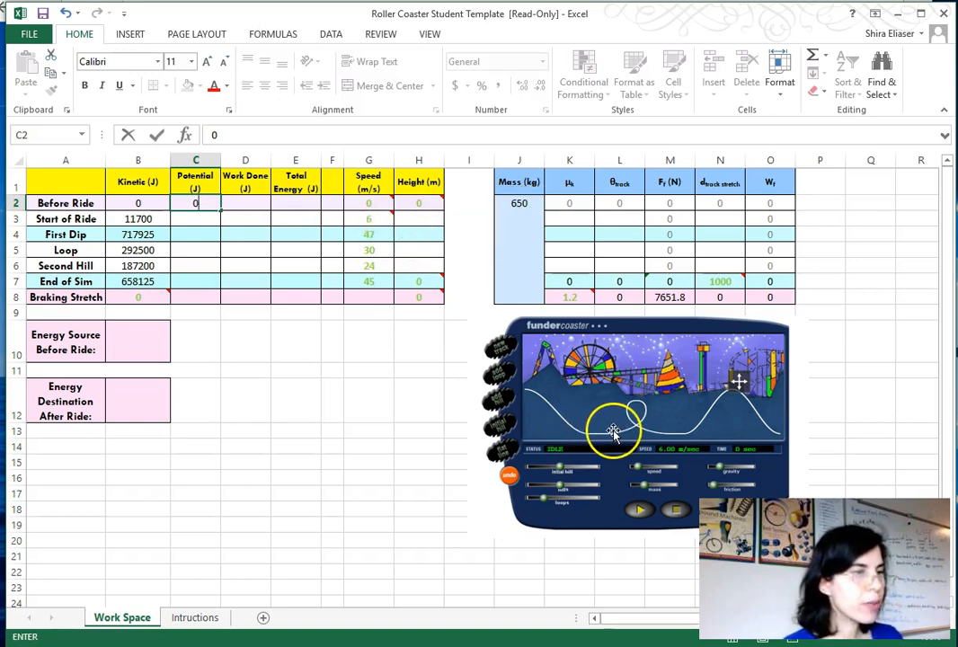
{"action": "left_click", "coordinate": [419, 238]}
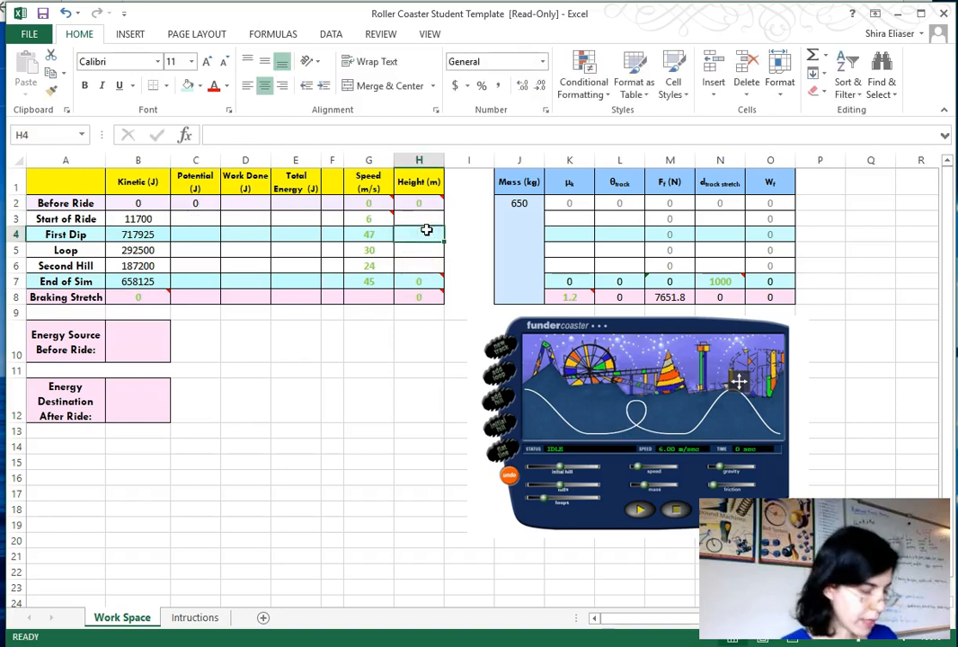
{"action": "type", "text": "0"}
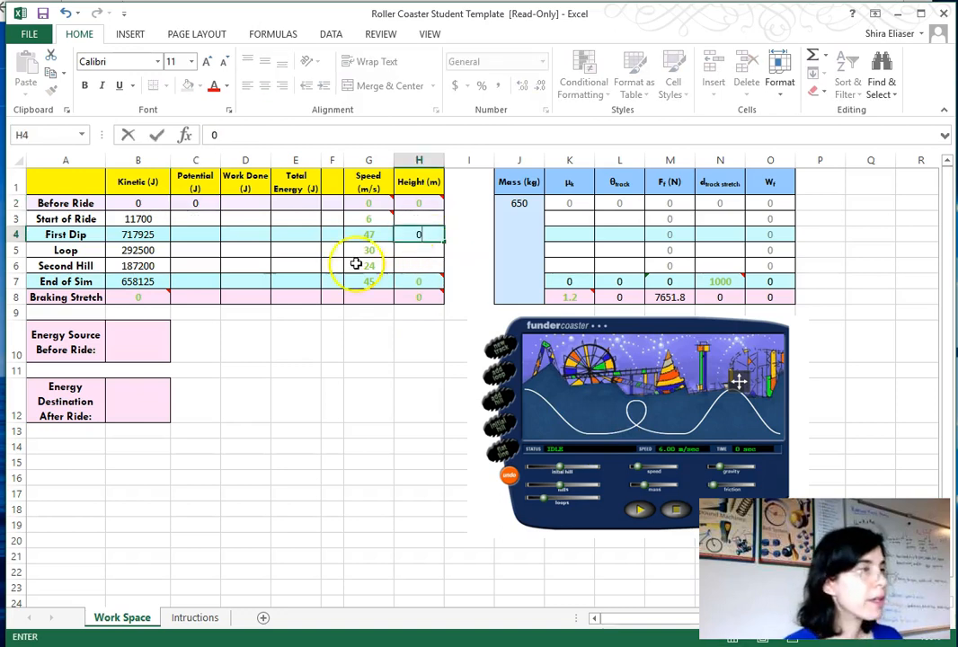
{"action": "left_click", "coordinate": [194, 233]}
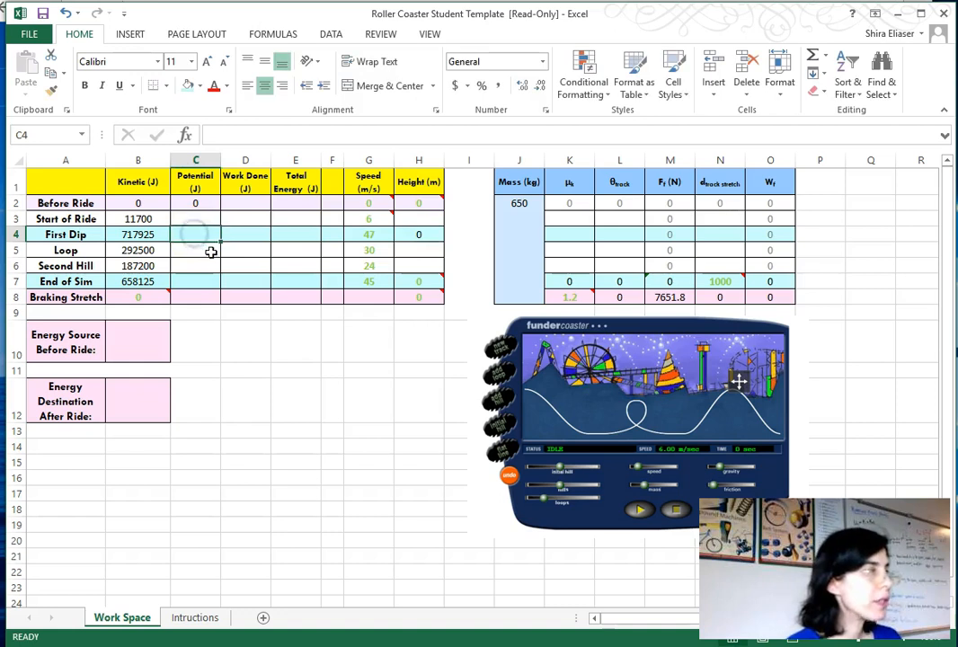
- Enter the First Dip potential energy formula =$J$2*9.81*H4, with the mass reference made absolute
{"action": "type", "text": "="}
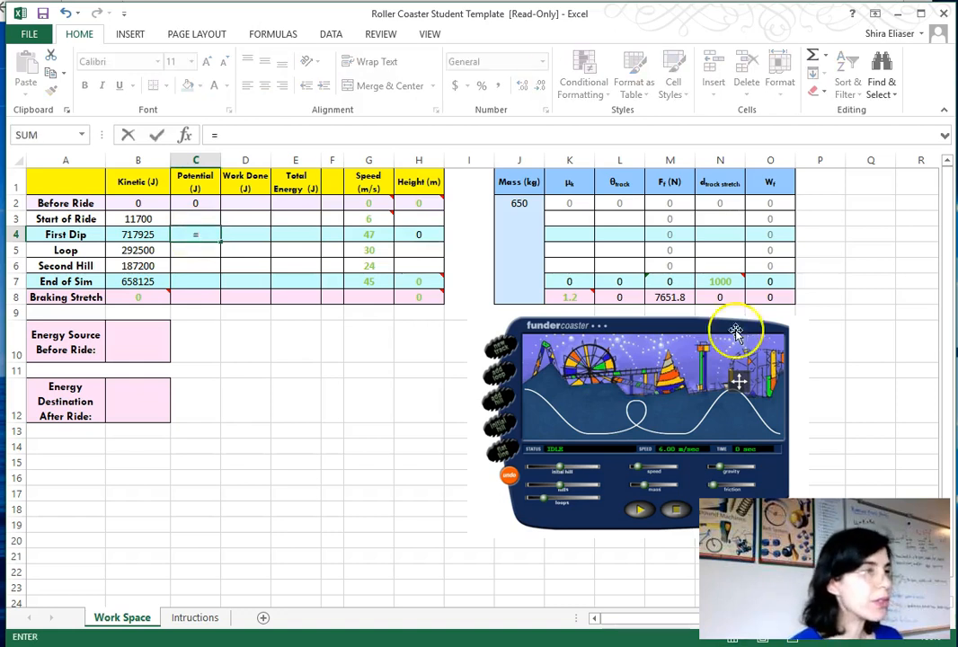
{"action": "left_click", "coordinate": [526, 229]}
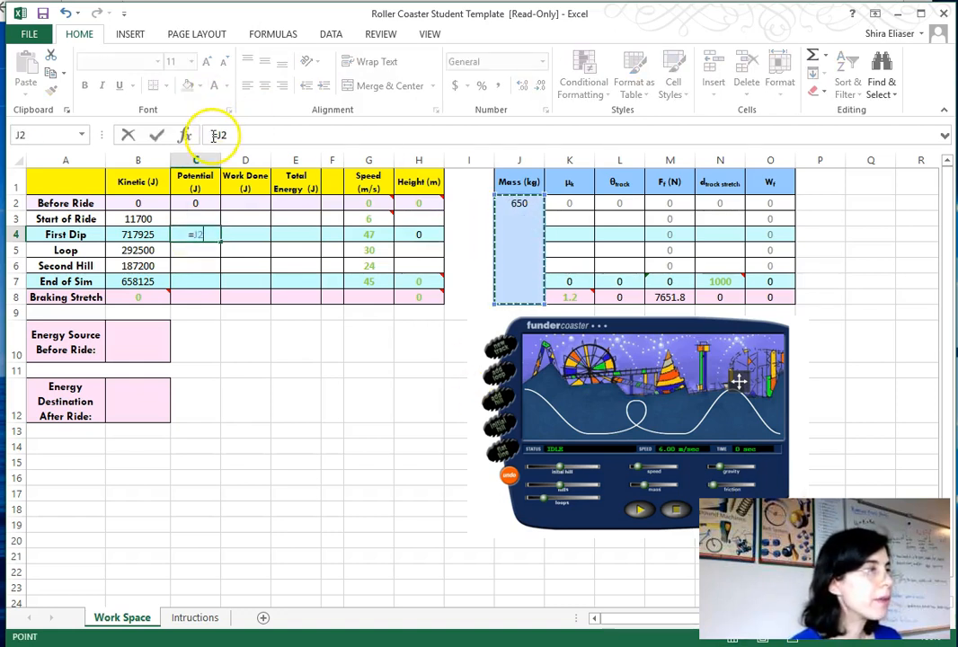
{"action": "type", "text": "*"}
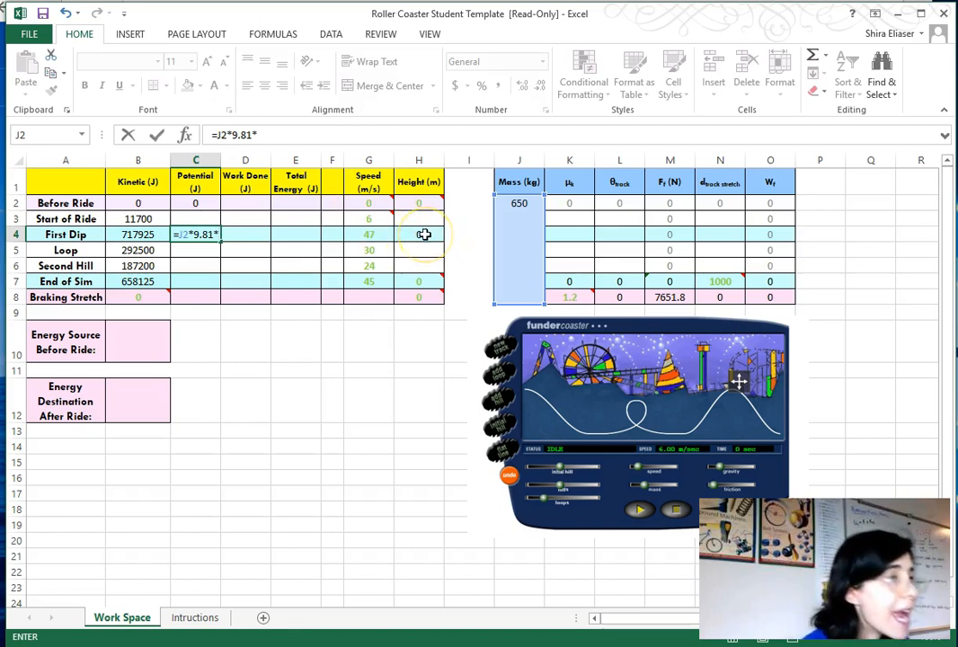
{"action": "type", "text": "9.81*"}
{"action": "left_click", "coordinate": [424, 233]}
{"action": "left_click", "coordinate": [221, 135]}
{"action": "type", "text": "$"}
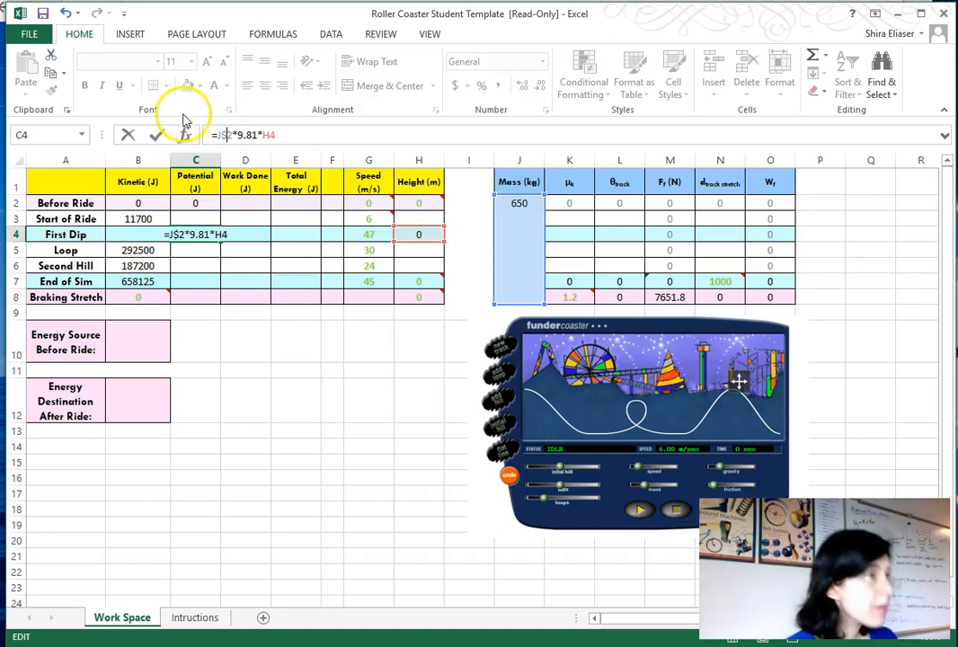
{"action": "left_click", "coordinate": [218, 135]}
{"action": "type", "text": "$"}
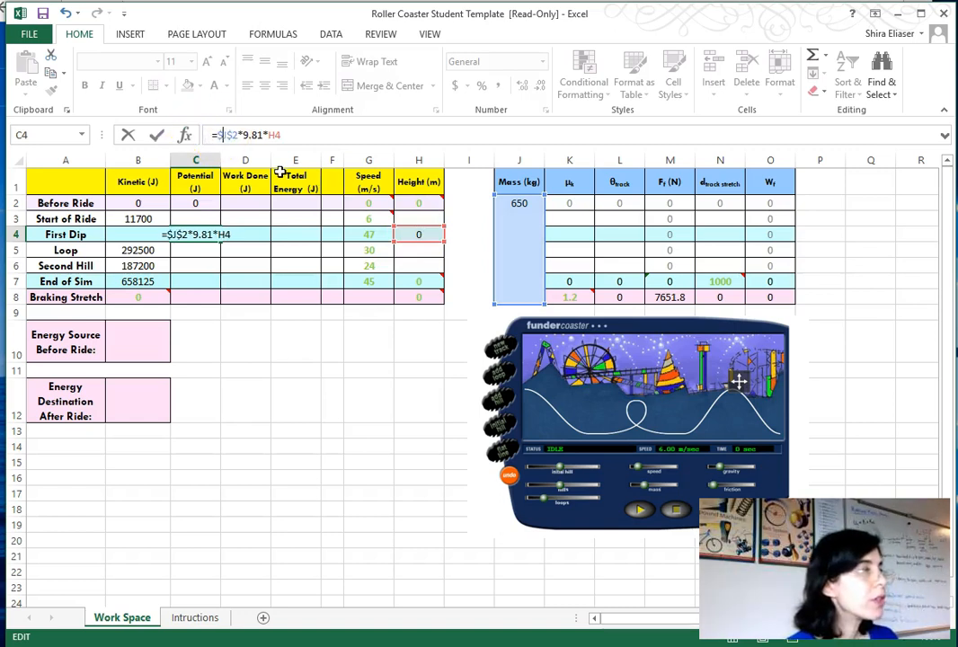
{"action": "key", "text": "Return"}
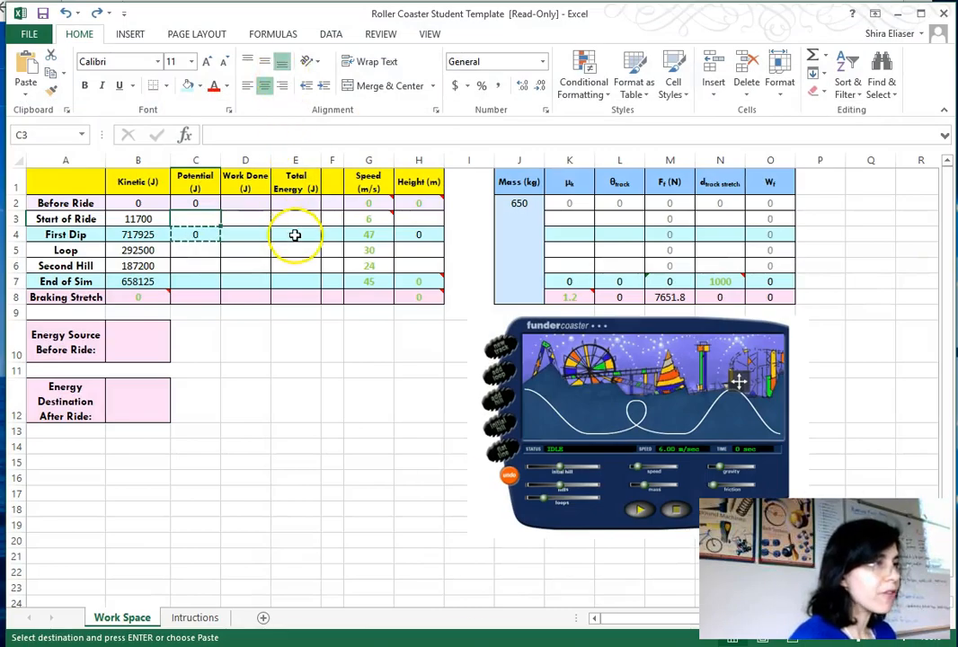
- Enter the First Dip total energy formula =B4+C4
{"action": "left_click", "coordinate": [294, 235]}
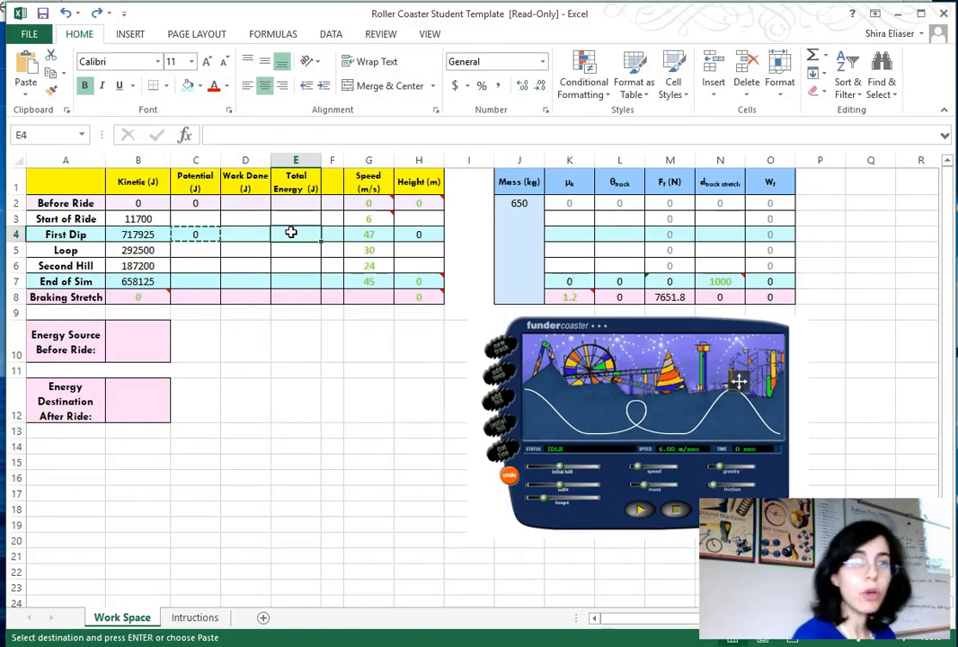
{"action": "type", "text": "="}
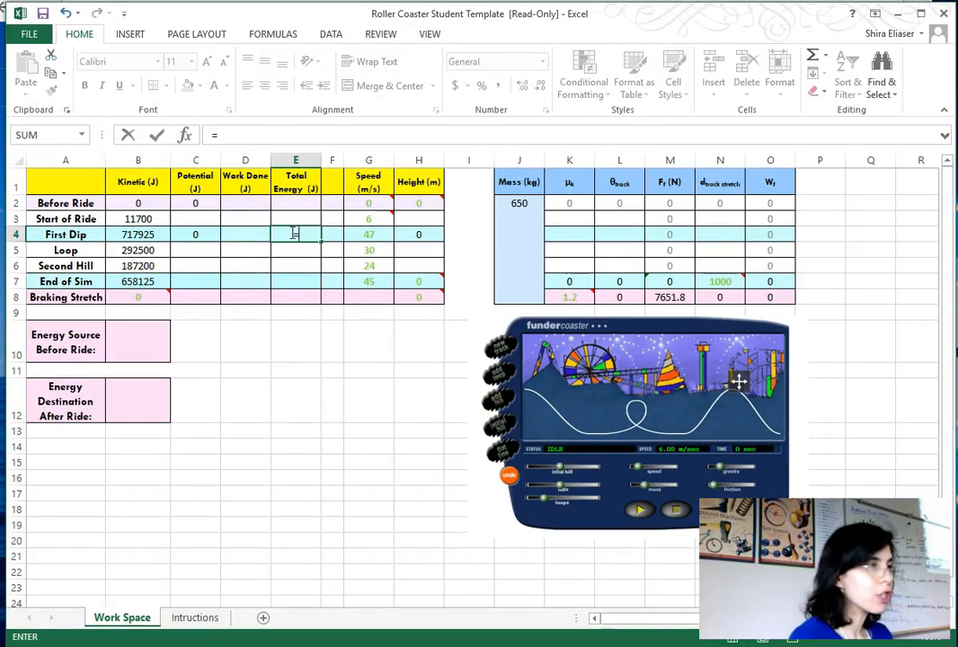
{"action": "left_click", "coordinate": [135, 234]}
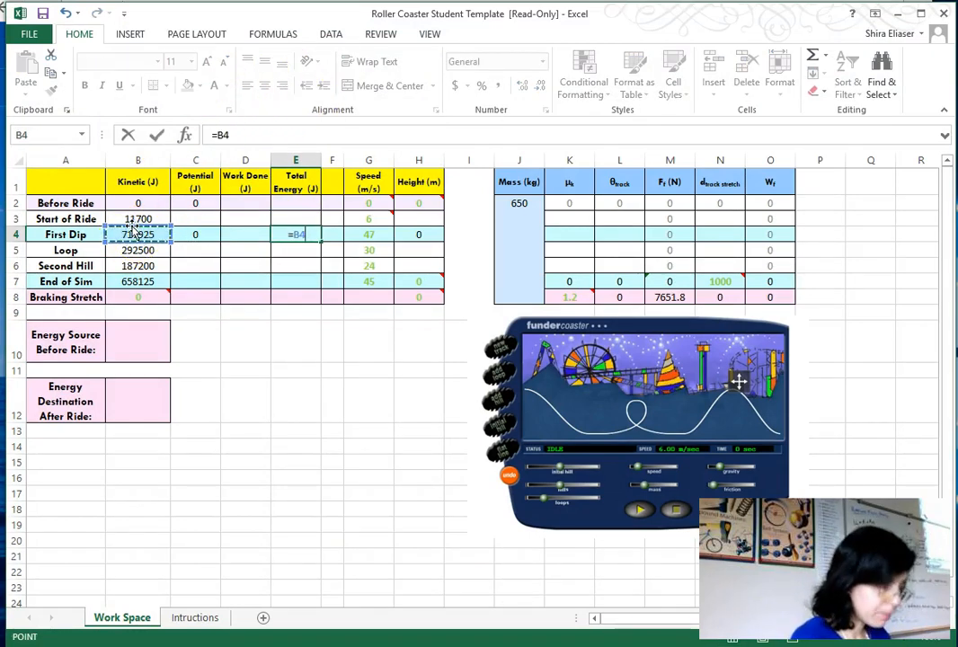
{"action": "type", "text": "+"}
{"action": "left_click", "coordinate": [197, 235]}
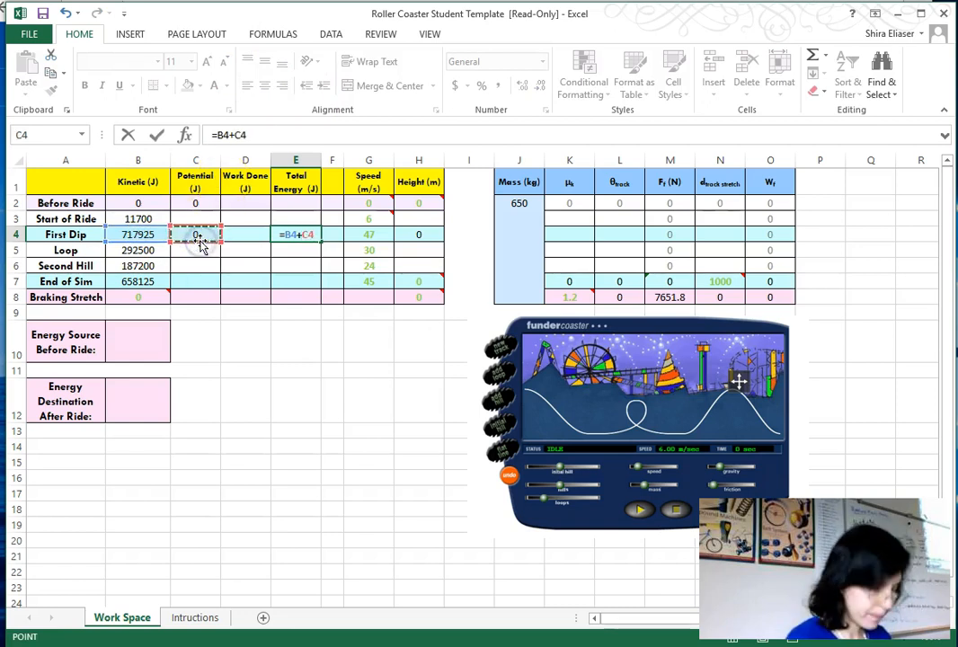
{"action": "key", "text": "Return"}
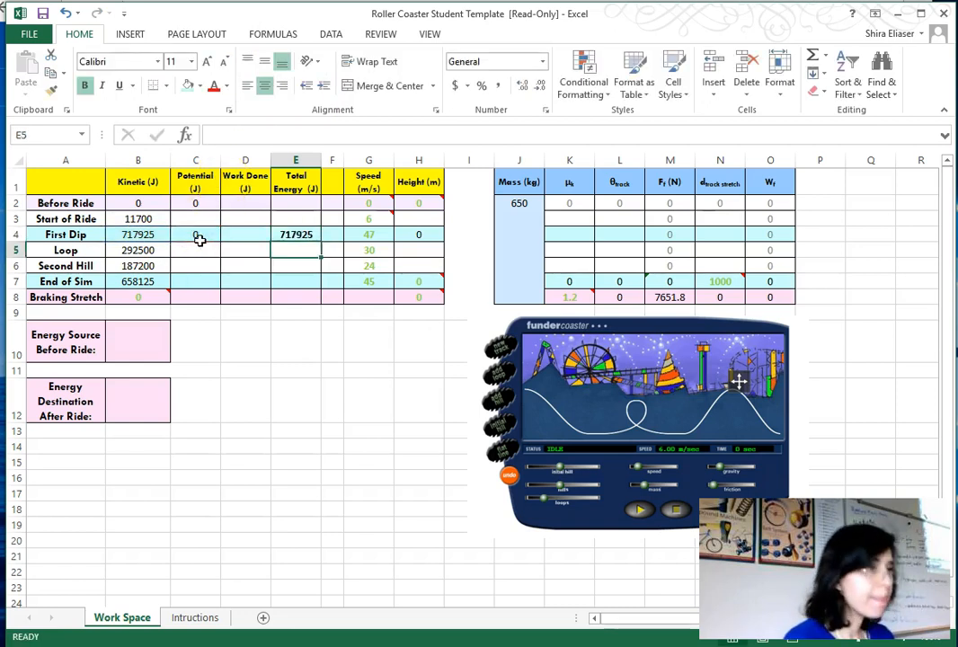
- Copy the First Dip total energy and paste it as a value into the Before Ride work done cell
{"action": "left_click", "coordinate": [298, 235]}
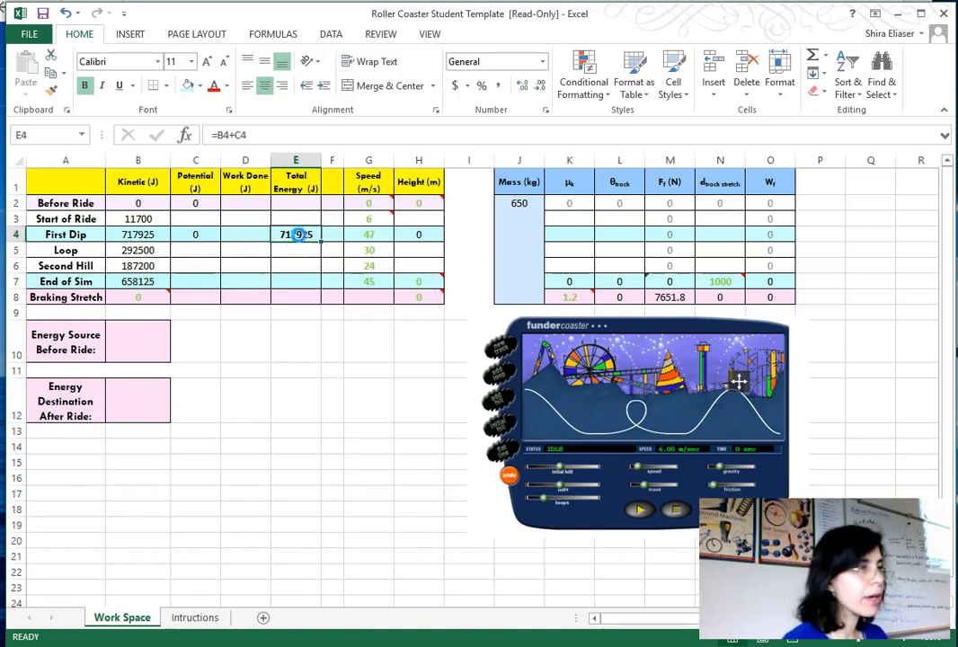
{"action": "key", "text": "ctrl+c"}
{"action": "left_click", "coordinate": [253, 204]}
{"action": "right_click", "coordinate": [258, 206]}
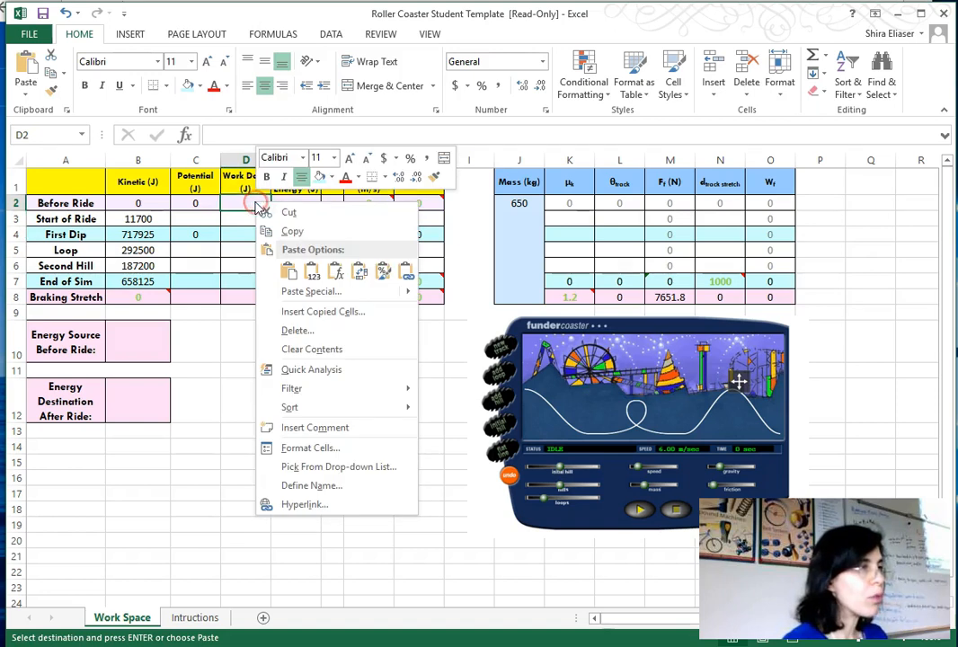
{"action": "left_click", "coordinate": [311, 271]}
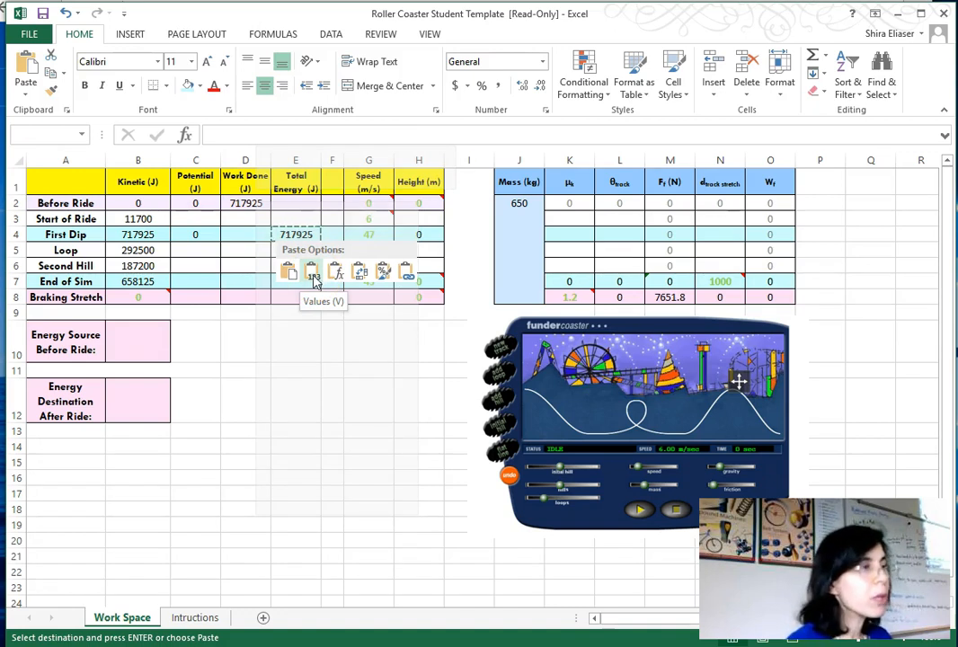
{"action": "left_click", "coordinate": [312, 277]}
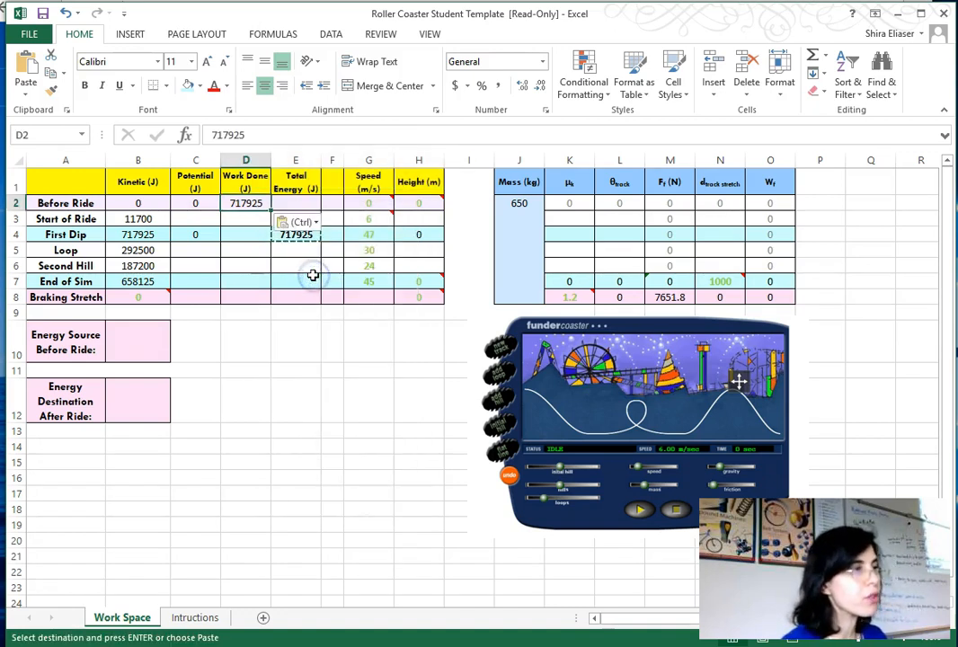
- Paste the total energy as a value into the Before Ride, Start of Ride and Loop total energy cells
{"action": "left_click", "coordinate": [297, 205]}
{"action": "right_click", "coordinate": [299, 206]}
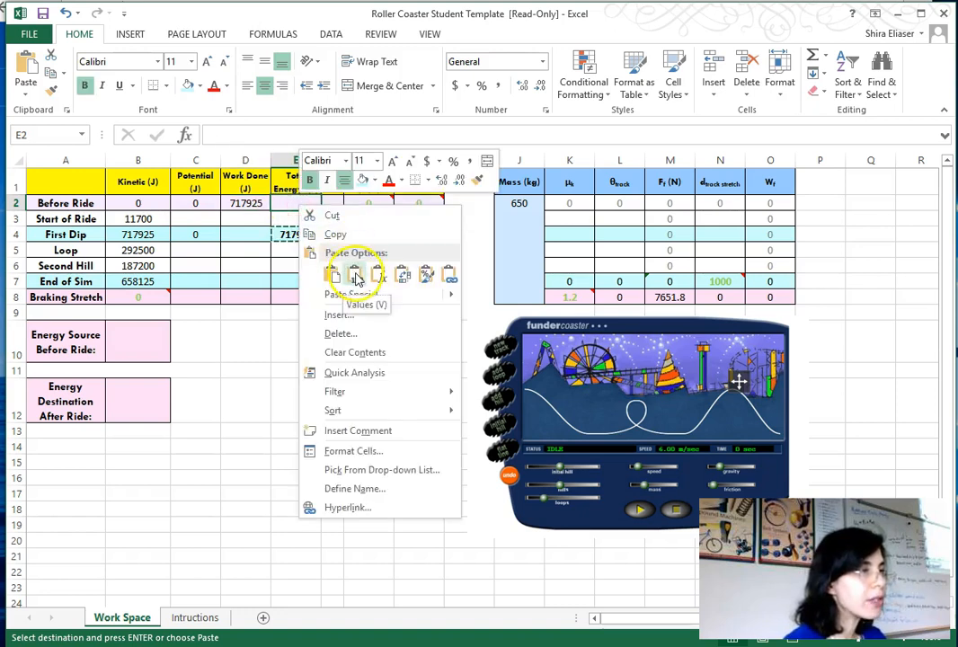
{"action": "left_click", "coordinate": [356, 274]}
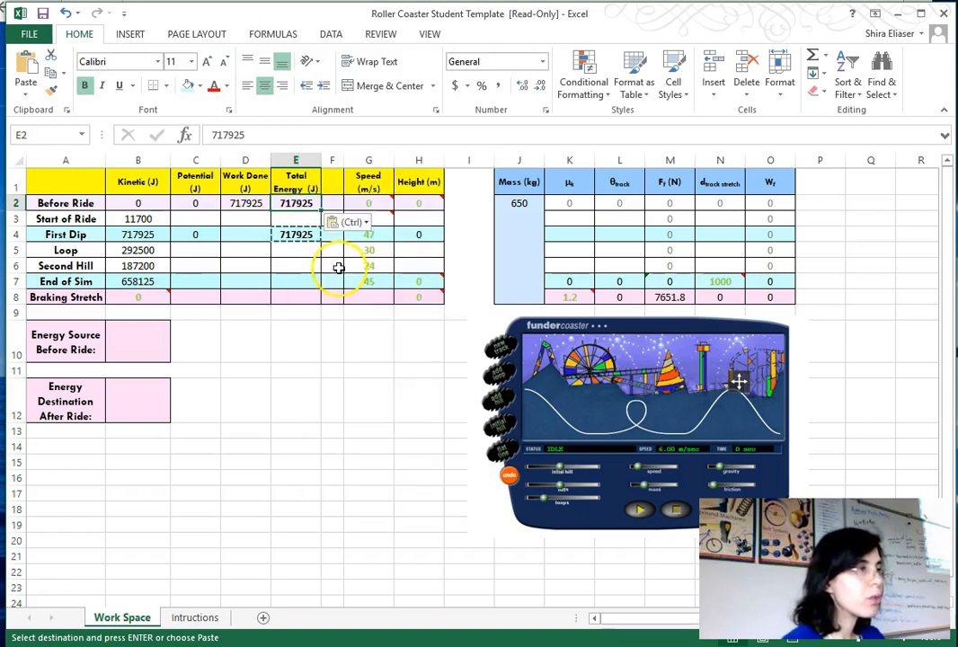
{"action": "right_click", "coordinate": [292, 221]}
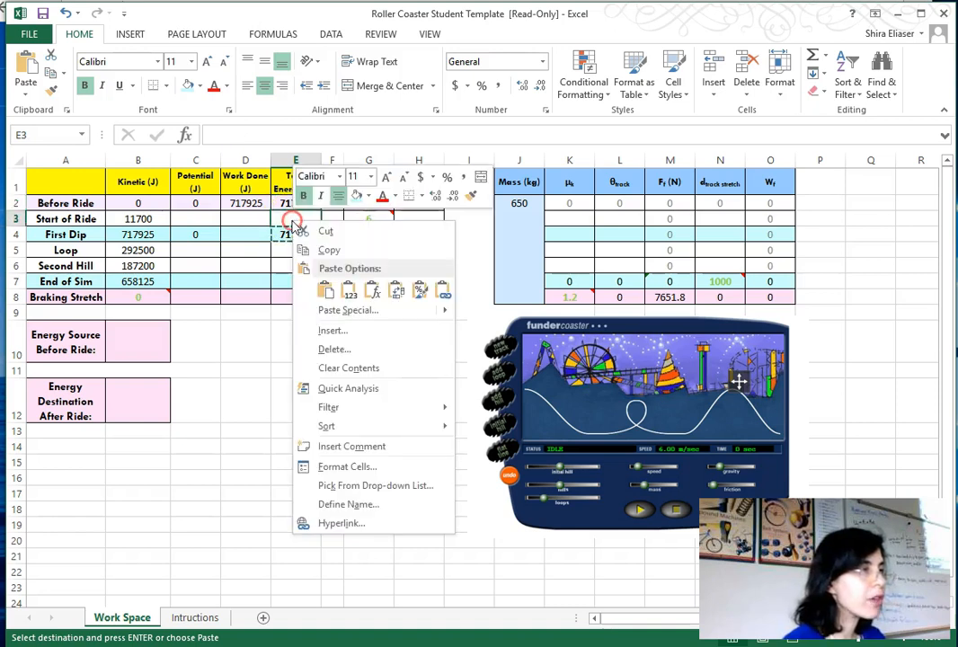
{"action": "left_click", "coordinate": [350, 293]}
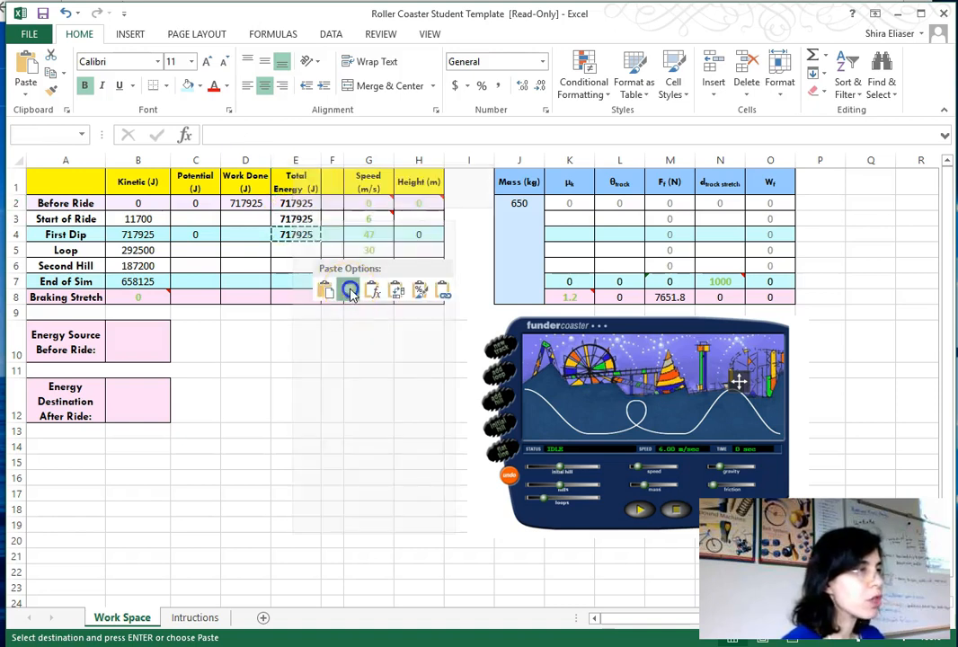
{"action": "right_click", "coordinate": [300, 253]}
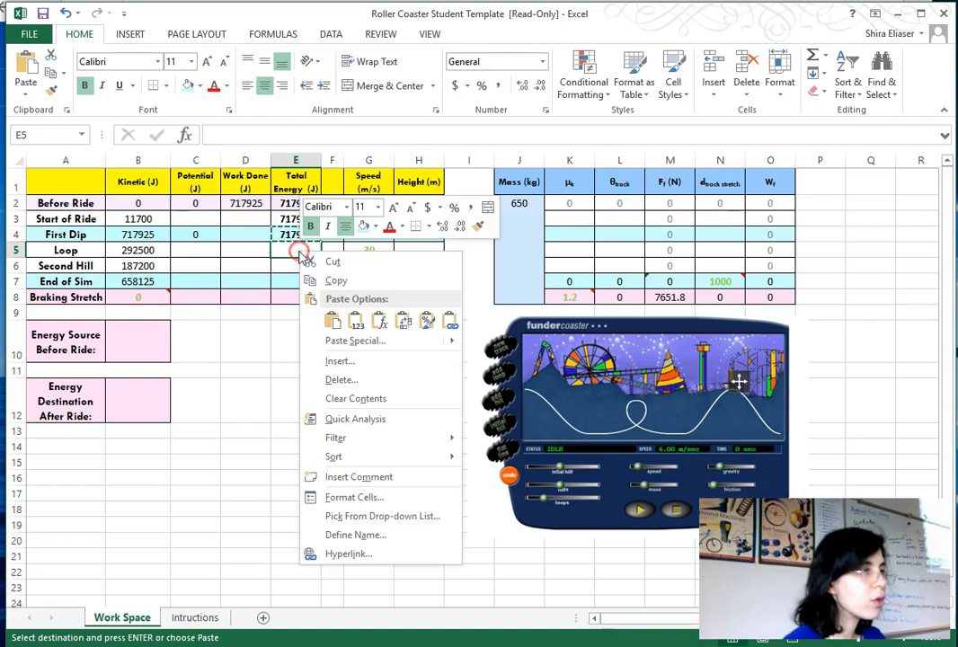
{"action": "left_click", "coordinate": [356, 320]}
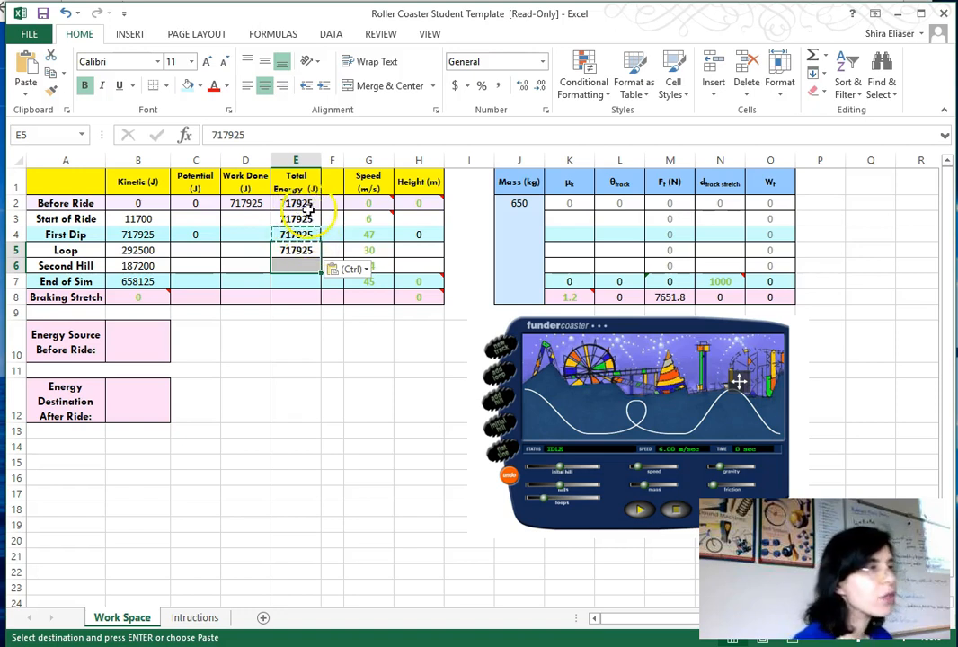
- Replace the Start of Ride total energy with the absolute reference formula =$E$4
{"action": "left_click", "coordinate": [304, 218]}
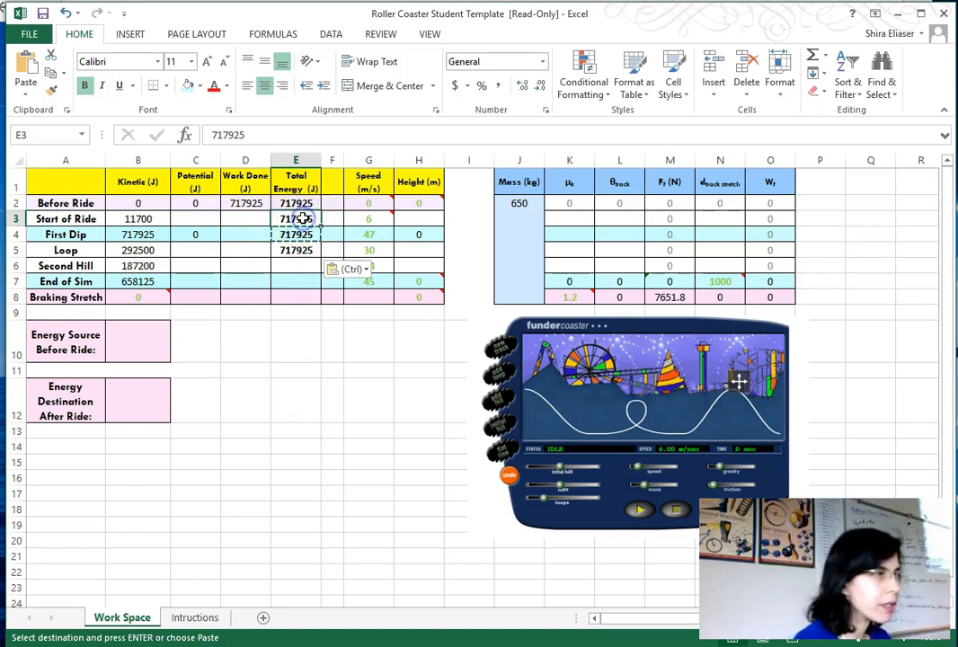
{"action": "left_click_drag", "start_coordinate": [269, 137], "coordinate": [135, 113]}
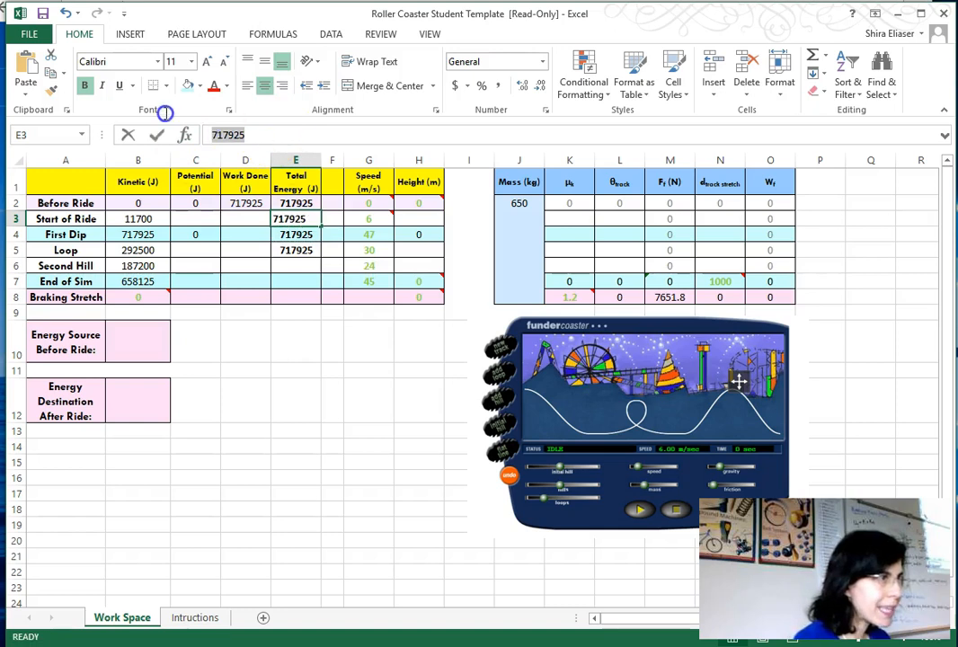
{"action": "type", "text": "="}
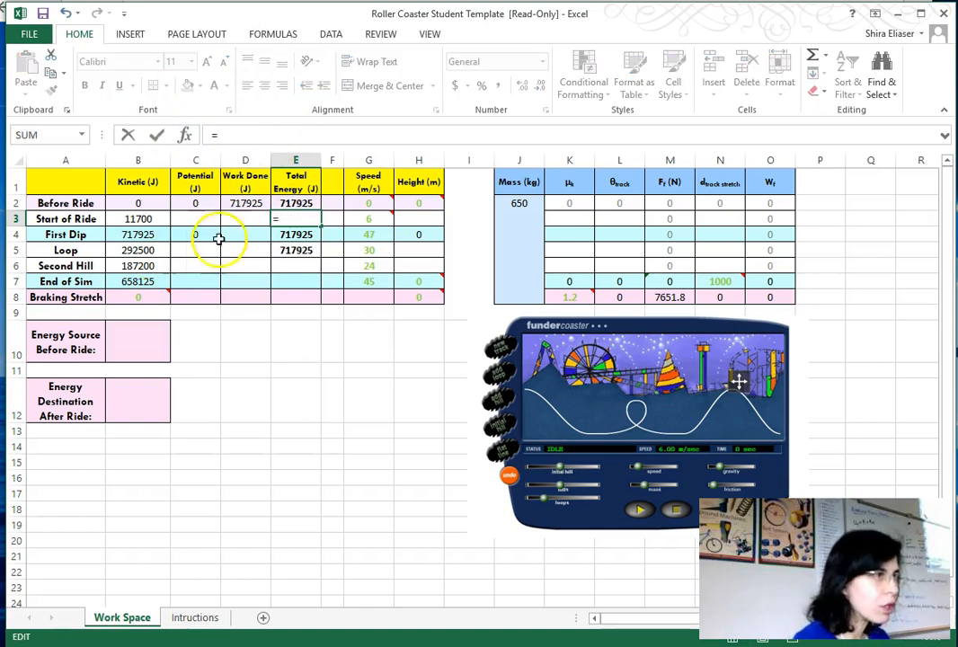
{"action": "left_click", "coordinate": [298, 235]}
{"action": "left_click", "coordinate": [222, 134]}
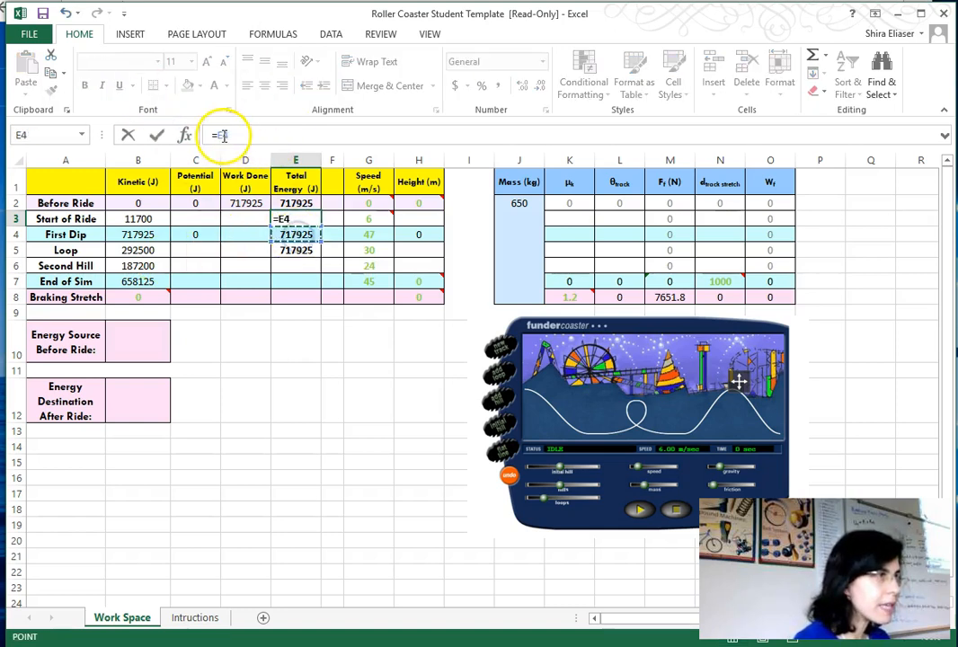
{"action": "key", "text": "F4"}
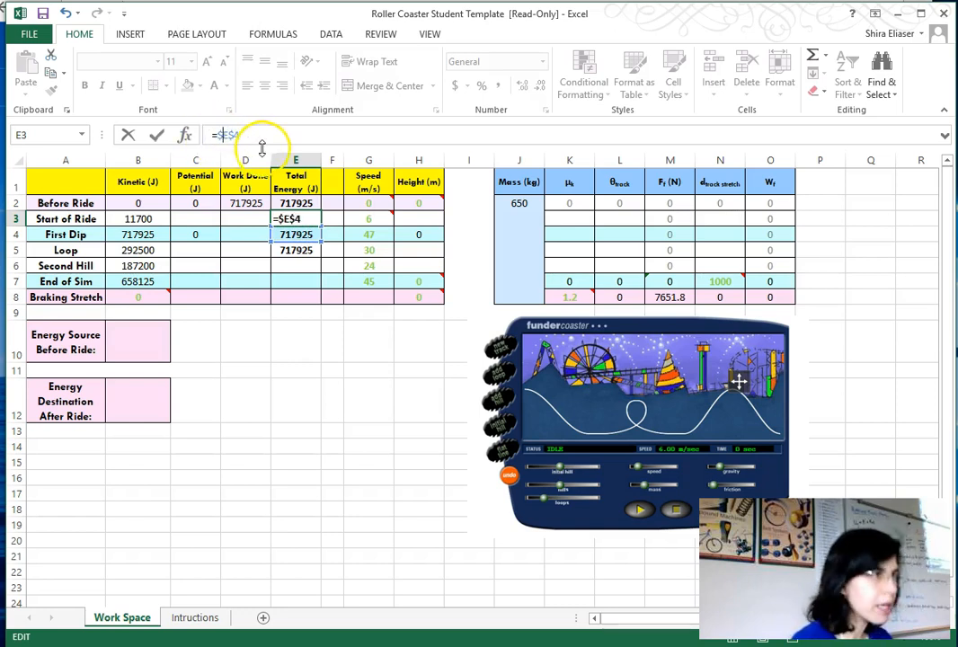
{"action": "key", "text": "Return"}
- Copy the =$E$4 formula into the Loop, Second Hill and End of Sim total energy cells
{"action": "left_click", "coordinate": [296, 220]}
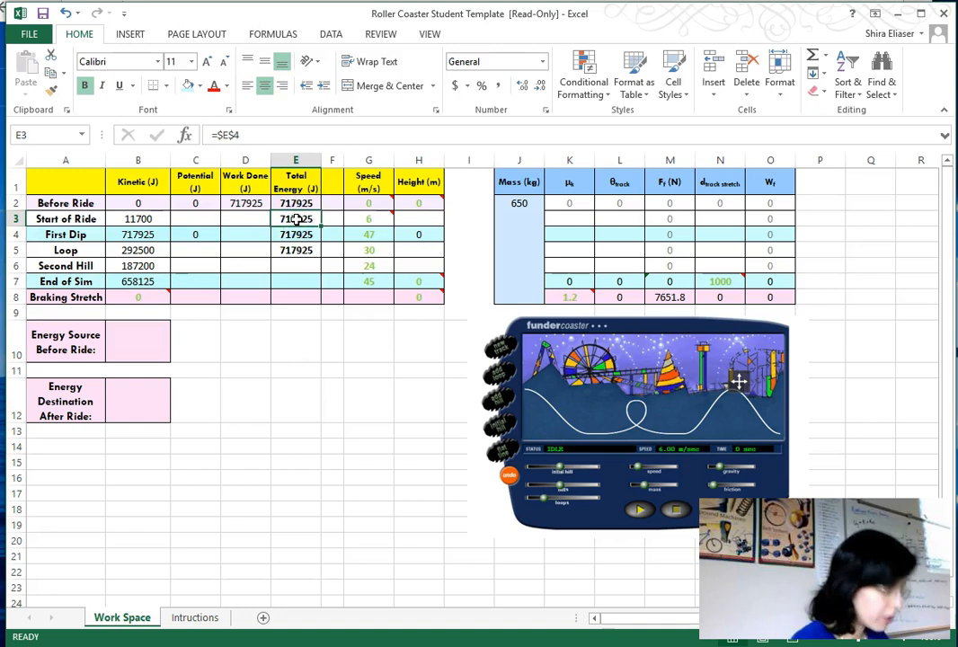
{"action": "key", "text": "ctrl+c"}
{"action": "left_click", "coordinate": [302, 250]}
{"action": "key", "text": "ctrl+v"}
{"action": "left_click_drag", "start_coordinate": [306, 266], "coordinate": [309, 277]}
{"action": "left_click", "coordinate": [819, 75]}
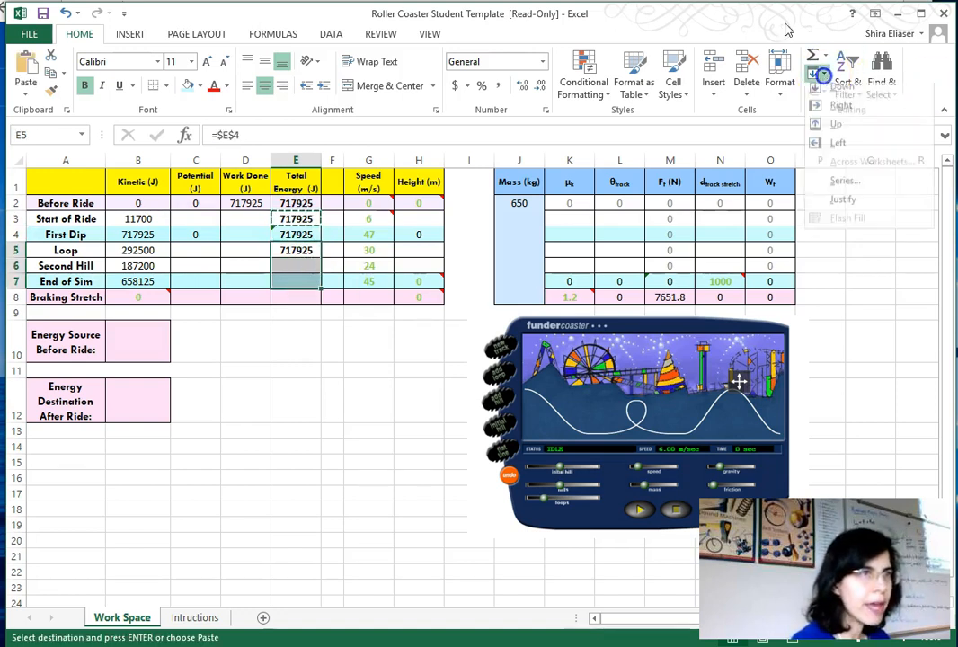
{"action": "left_click", "coordinate": [849, 97]}
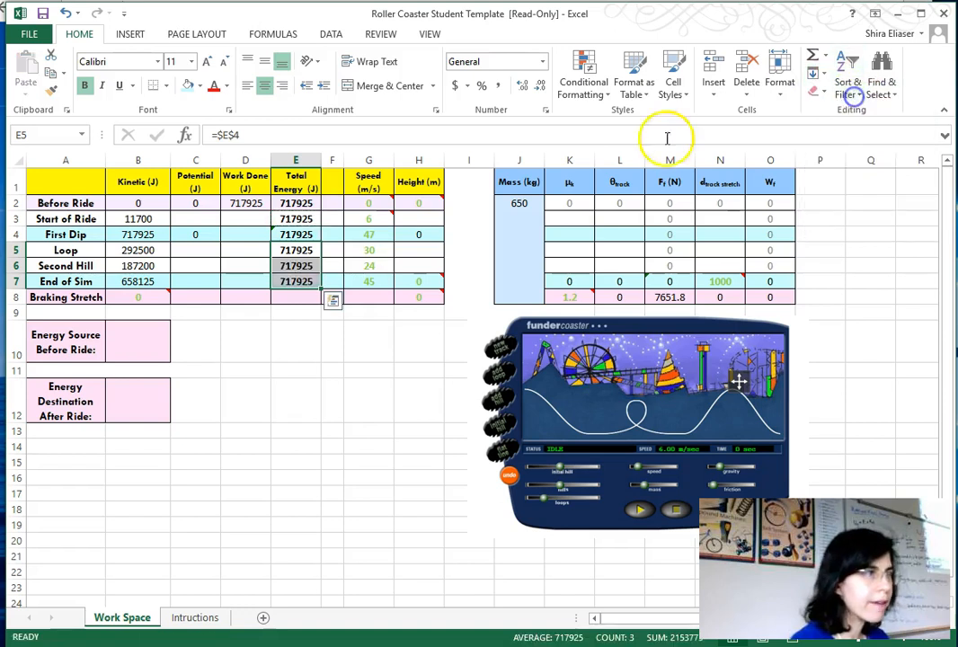
- Enter the absolute reference formula =$E$4 in the Before Ride and Braking Stretch total energy cells
{"action": "left_click", "coordinate": [289, 281]}
{"action": "left_click", "coordinate": [189, 85]}
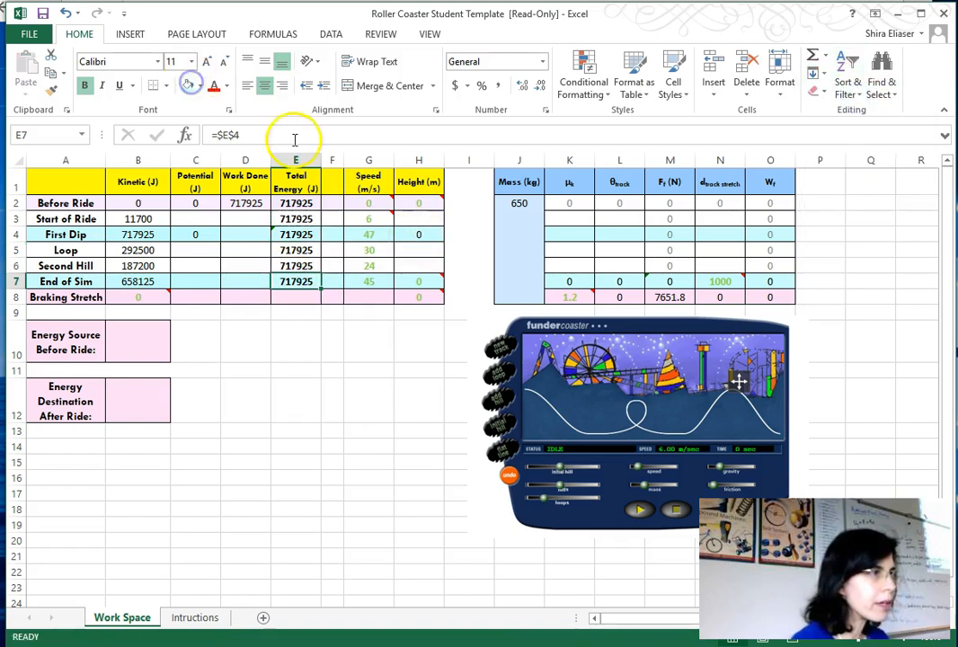
{"action": "left_click", "coordinate": [306, 203]}
{"action": "double_click", "coordinate": [239, 134]}
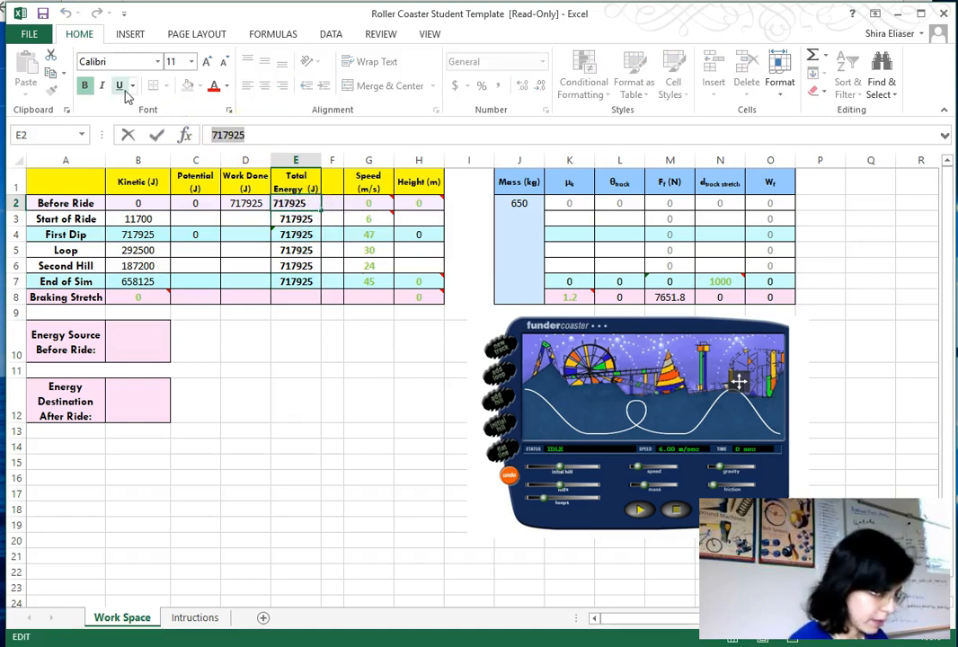
{"action": "type", "text": "=$"}
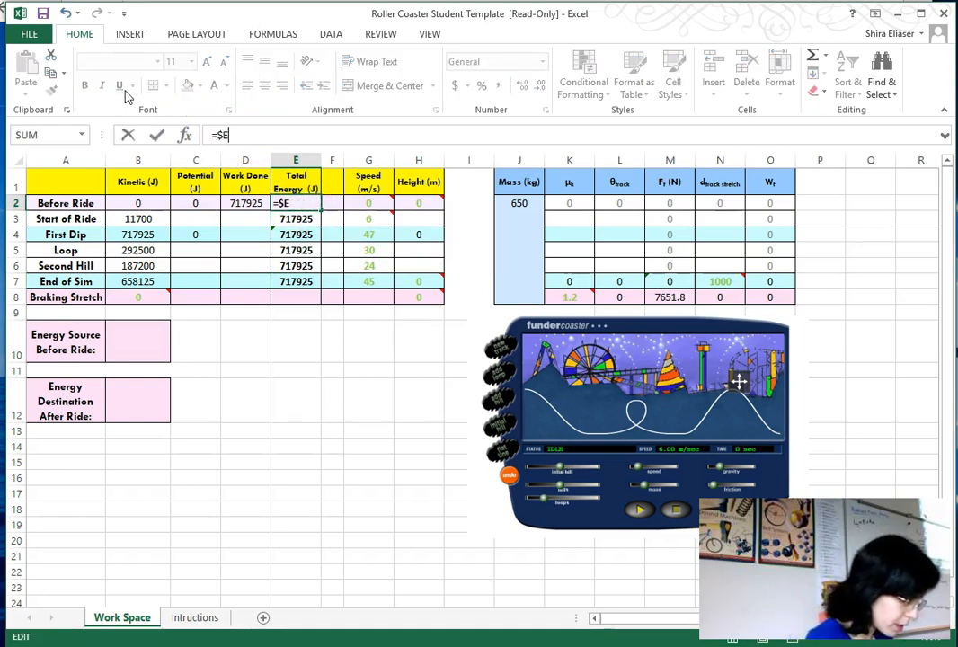
{"action": "type", "text": "E$4"}
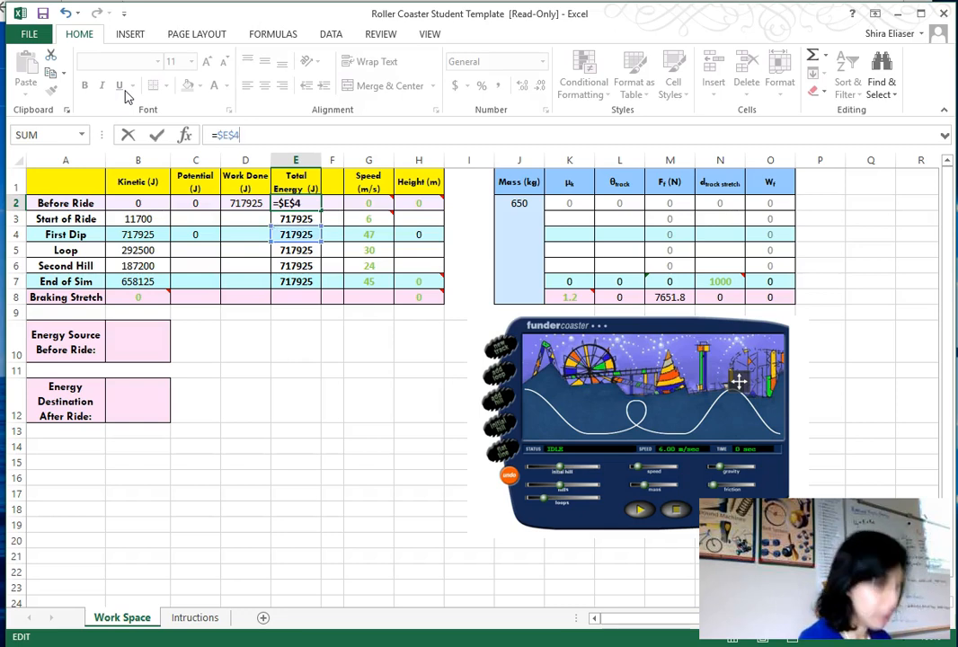
{"action": "key", "text": "Return"}
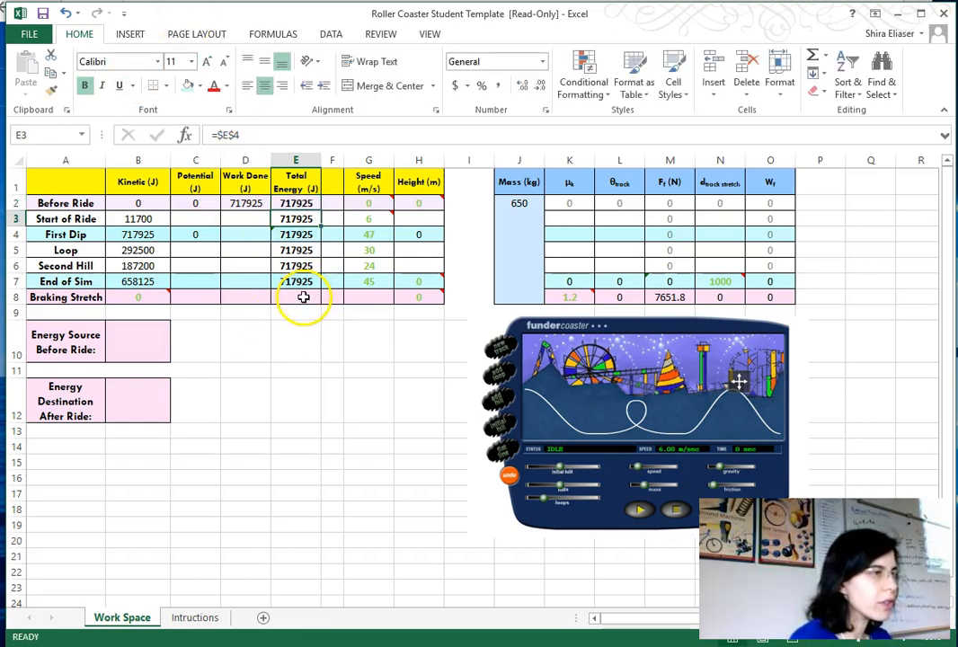
{"action": "left_click", "coordinate": [302, 296]}
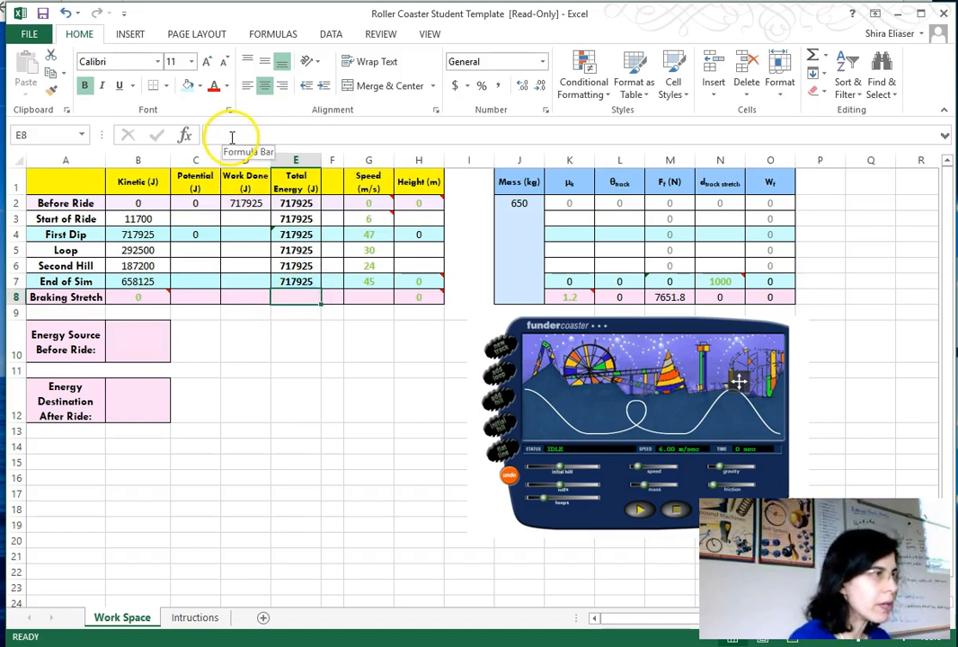
{"action": "type", "text": "=$E"}
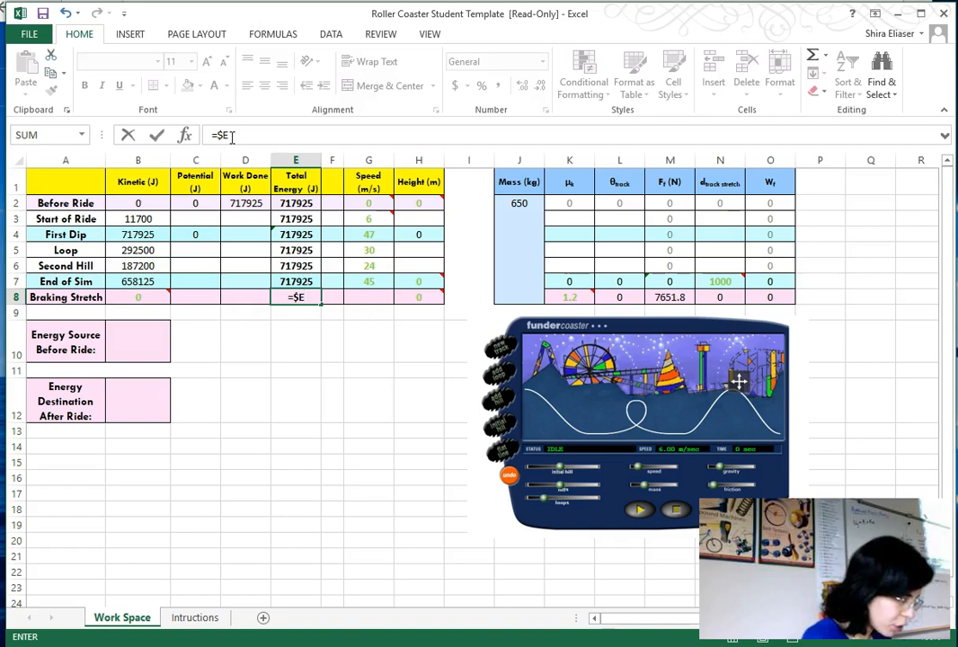
{"action": "type", "text": "$4"}
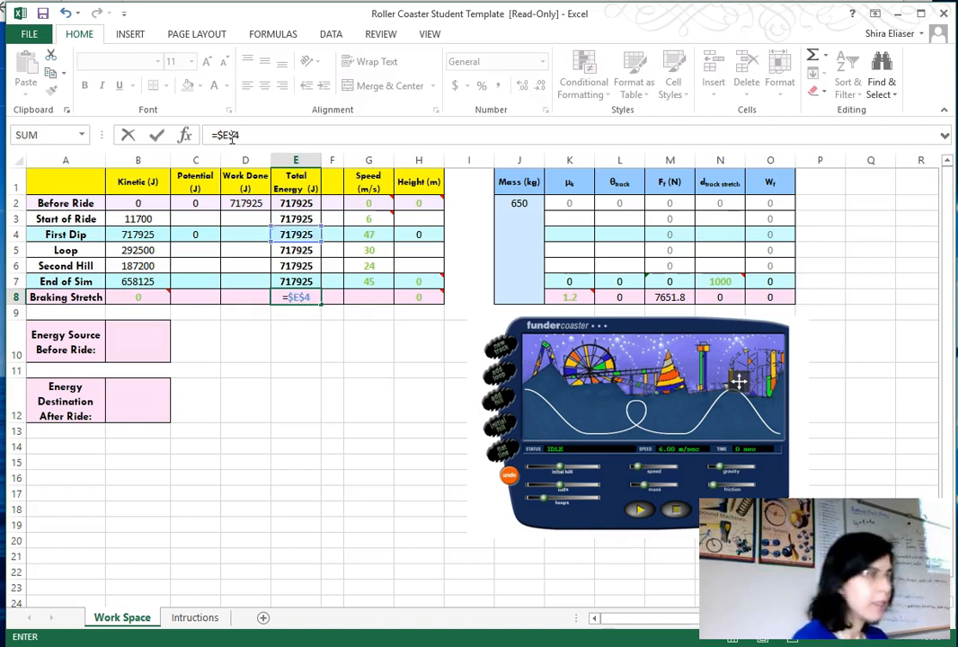
{"action": "key", "text": "Return"}
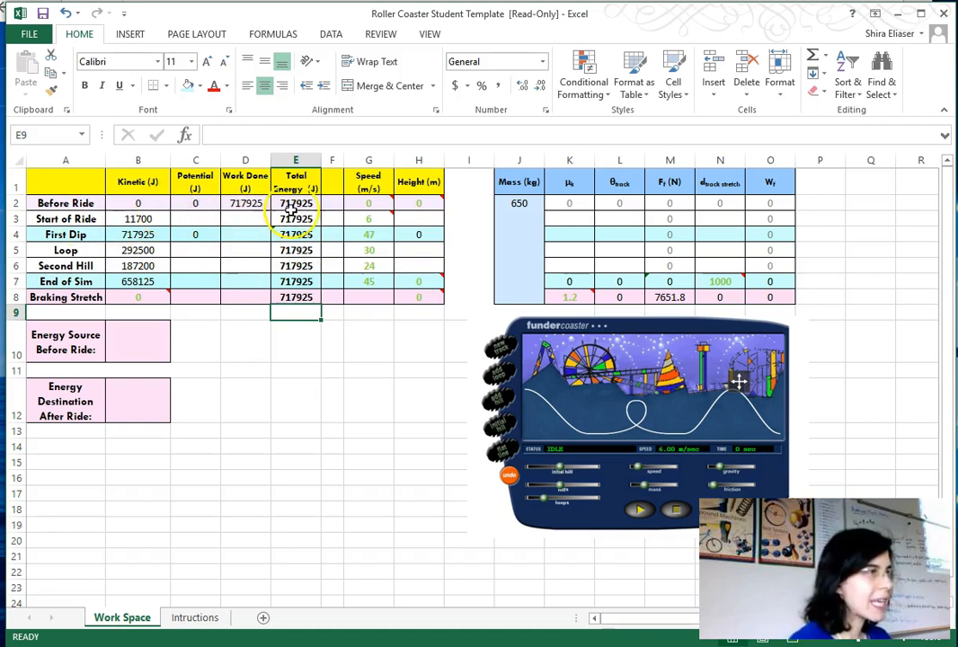
- Enter a formula in the Start of Ride potential energy cell subtracting kinetic from total energy (=E3-B3)
{"action": "left_click", "coordinate": [189, 218]}
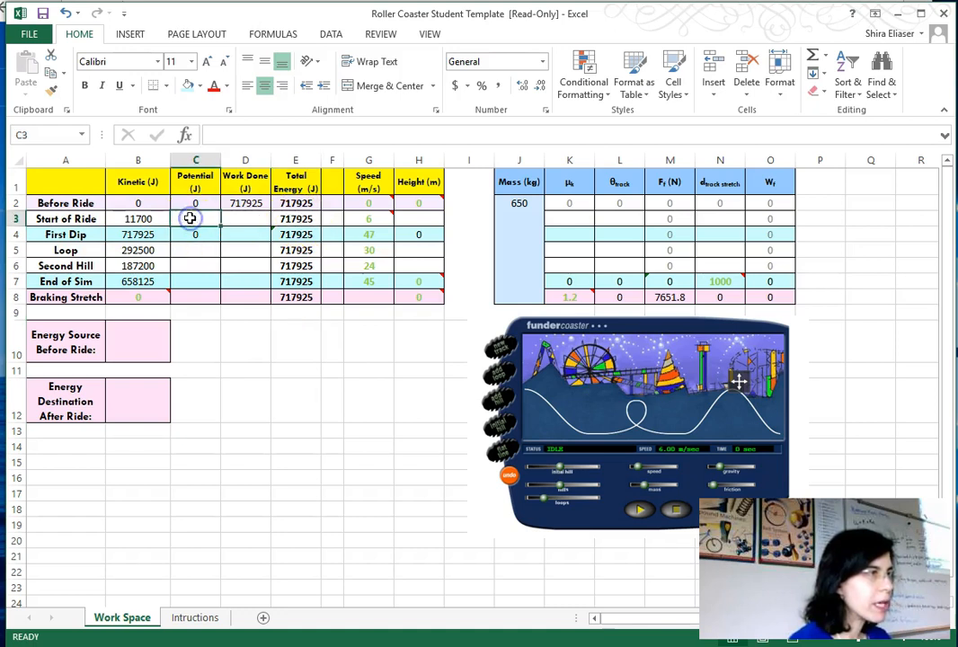
{"action": "left_click", "coordinate": [234, 133]}
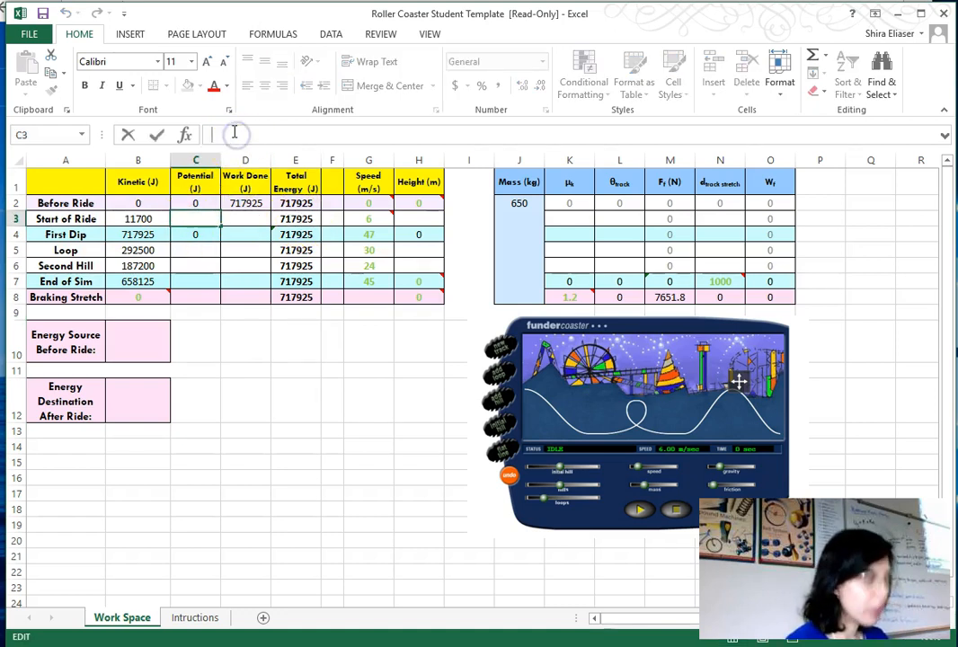
{"action": "type", "text": "="}
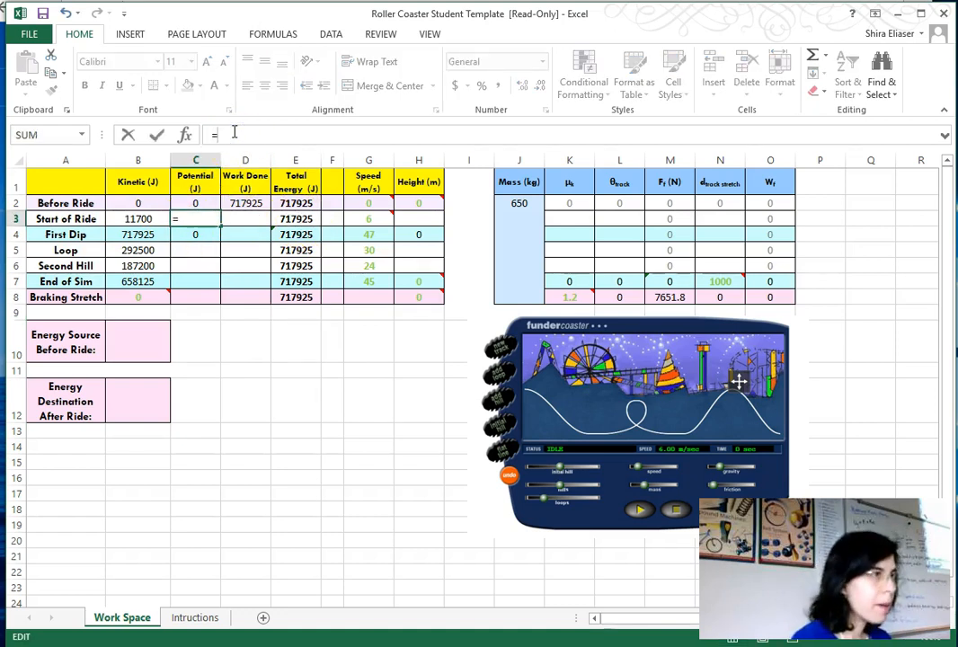
{"action": "left_click", "coordinate": [294, 220]}
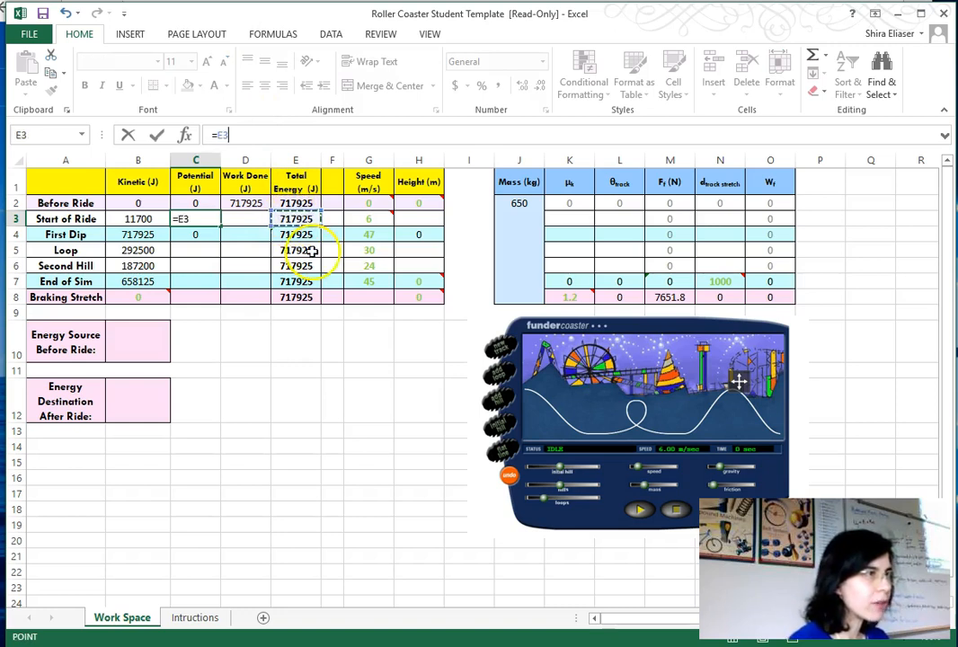
{"action": "type", "text": "-"}
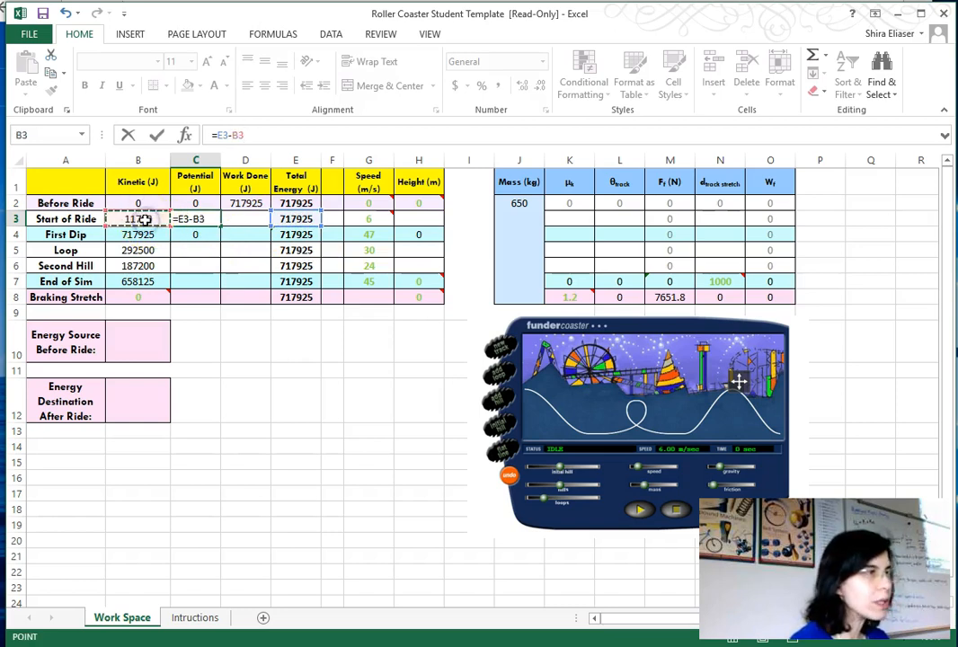
{"action": "left_click", "coordinate": [141, 223]}
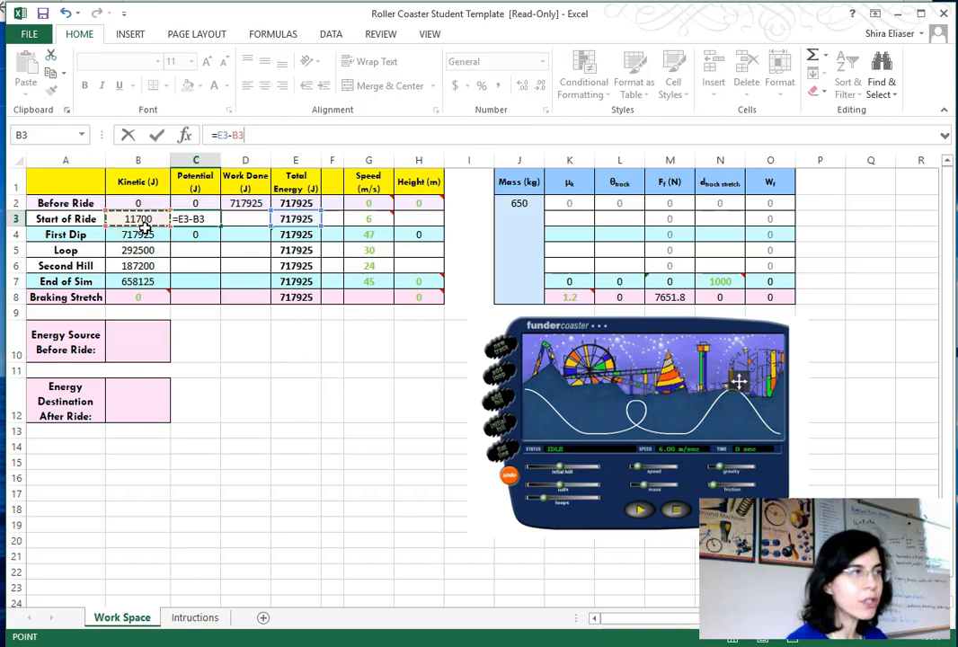
{"action": "key", "text": "Return"}
- Copy the Start of Ride potential energy formula into the Loop and Second Hill potential energy cells
{"action": "left_click", "coordinate": [216, 229]}
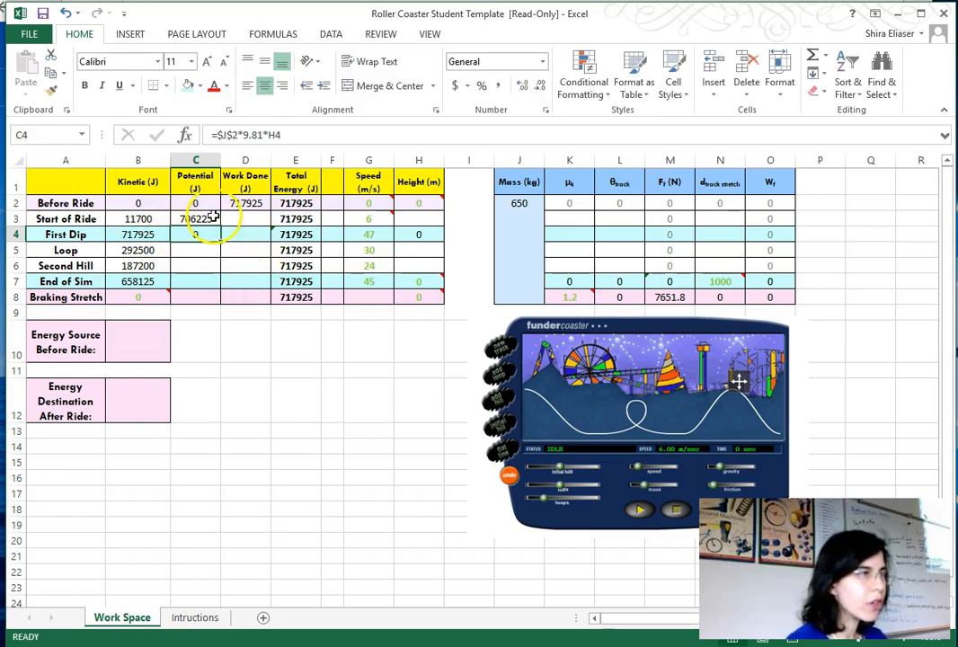
{"action": "left_click", "coordinate": [210, 218]}
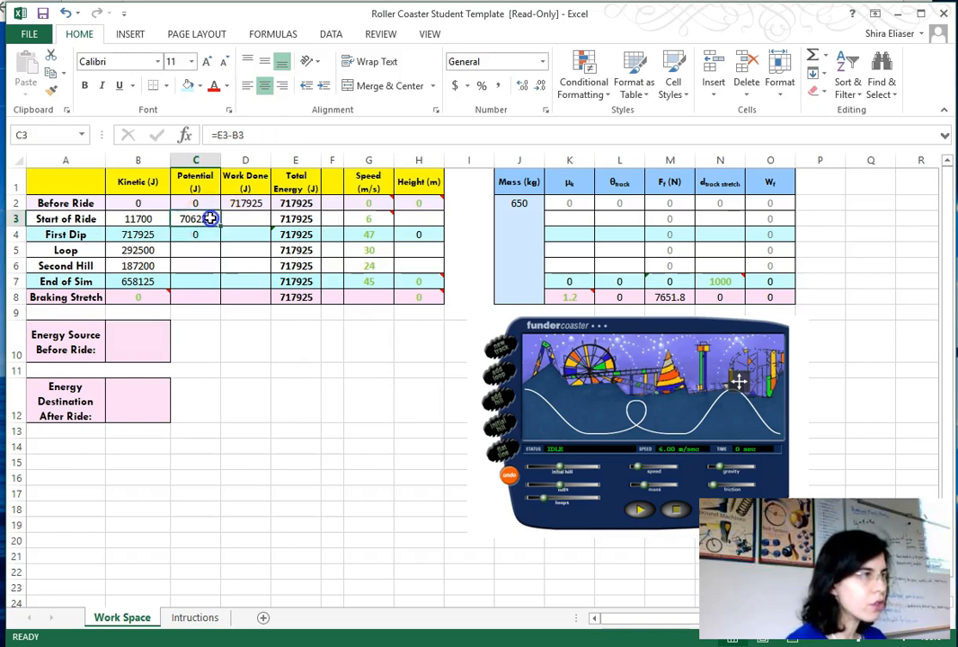
{"action": "key", "text": "ctrl+c"}
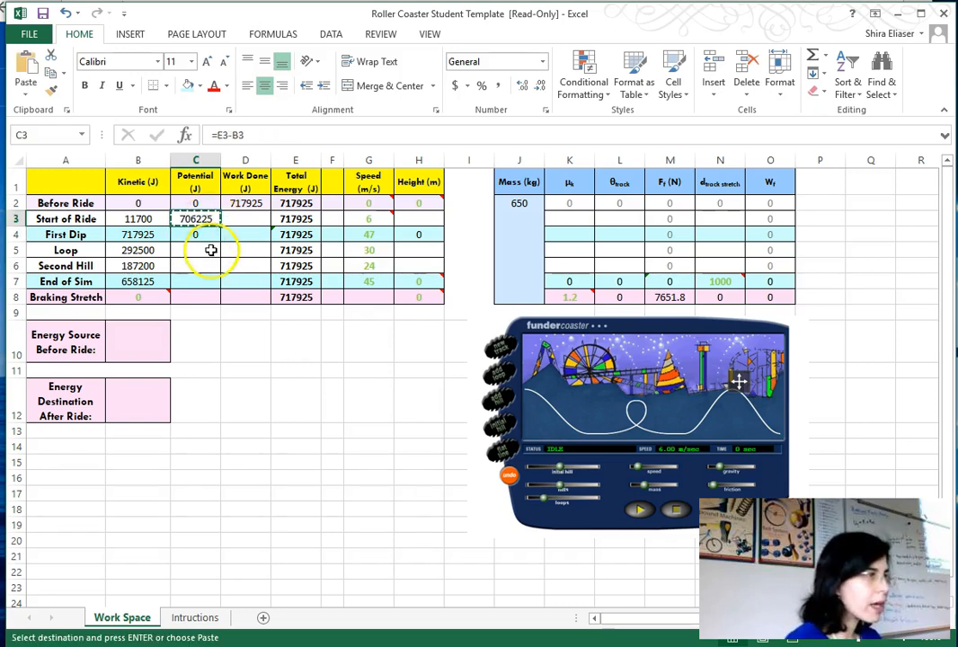
{"action": "left_click", "coordinate": [210, 250]}
{"action": "key", "text": "ctrl+v"}
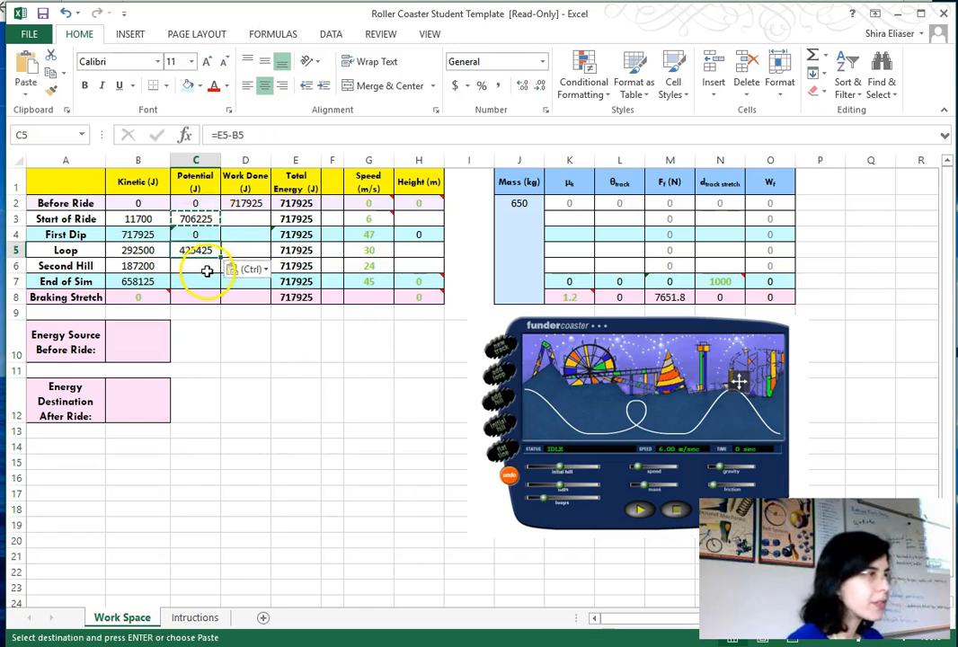
{"action": "left_click", "coordinate": [208, 268]}
{"action": "key", "text": "ctrl+v"}
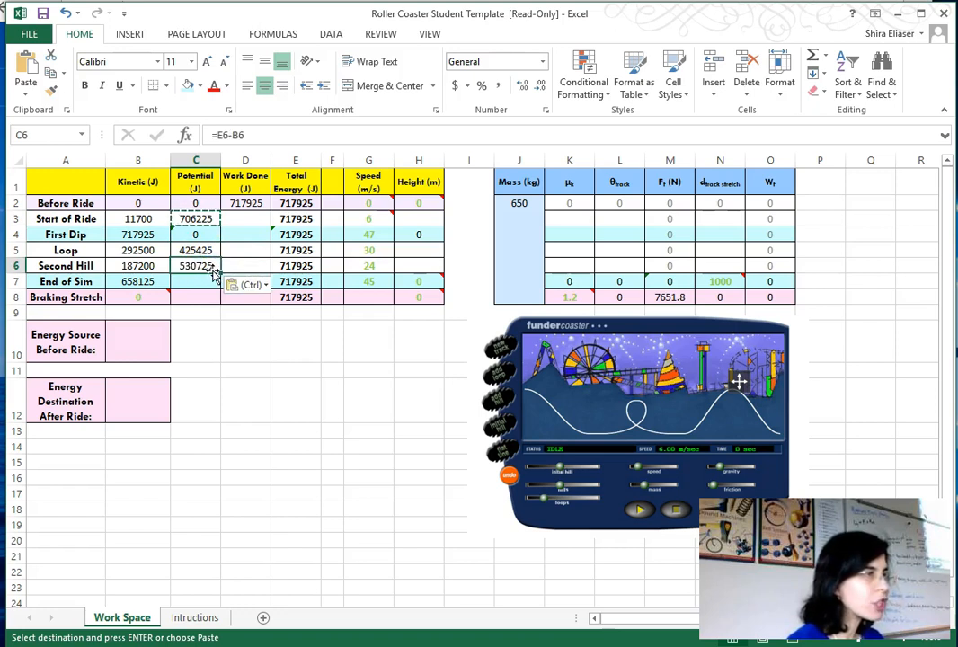
{"action": "left_click", "coordinate": [197, 282]}
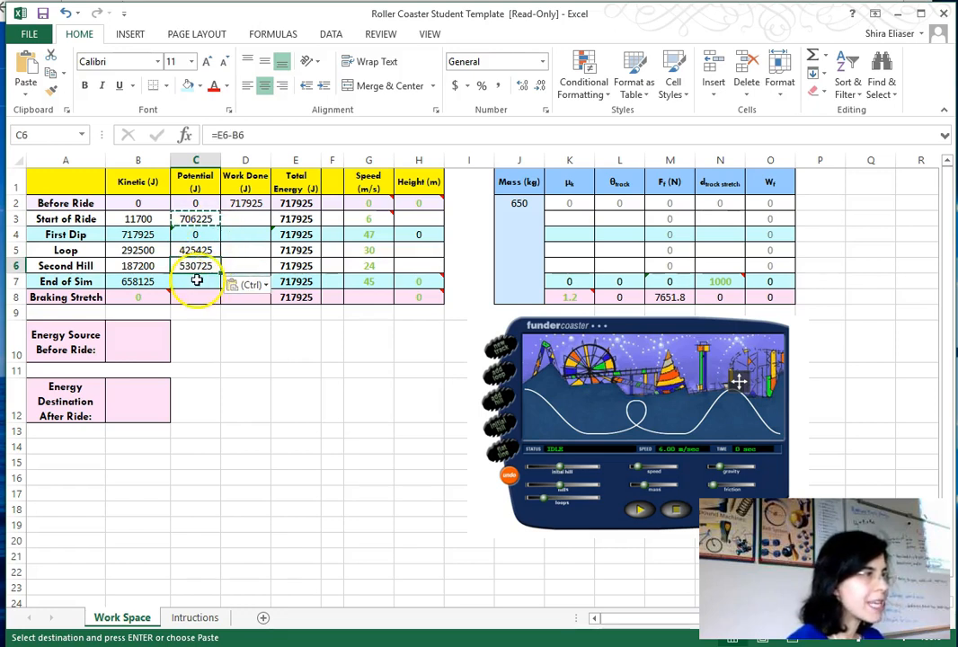
{"action": "key", "text": "Escape"}
- Enter the formula =J2*9.1*H7 in the End of Sim potential energy cell
{"action": "left_click", "coordinate": [242, 135]}
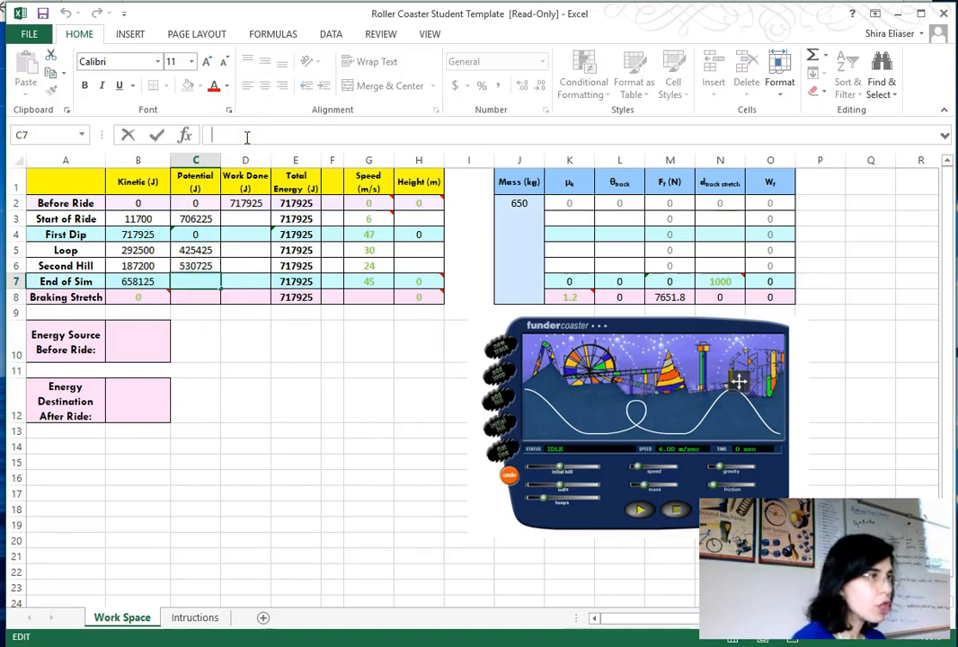
{"action": "type", "text": "="}
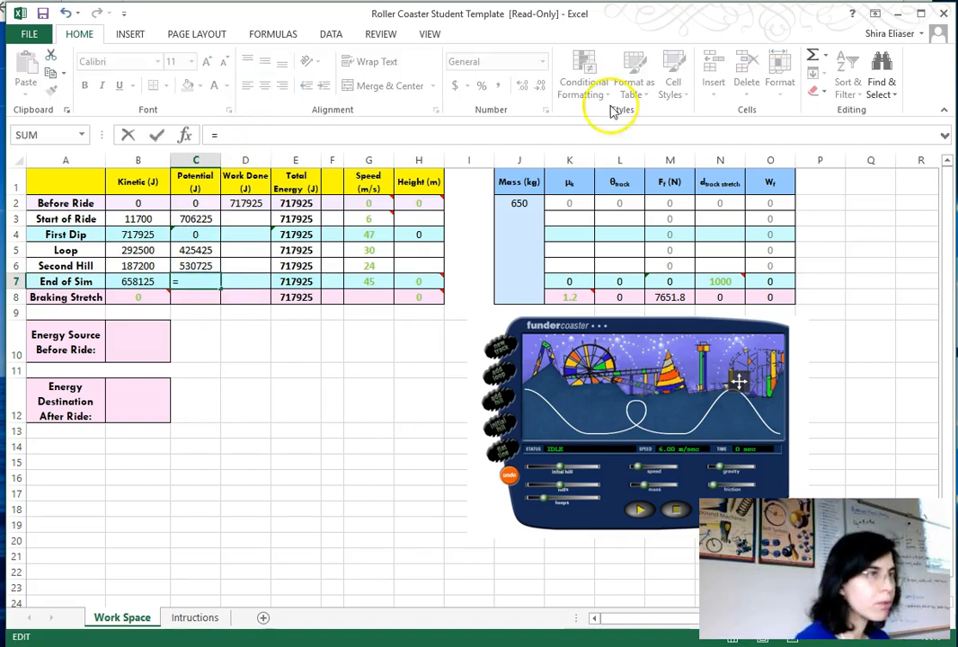
{"action": "left_click", "coordinate": [528, 231]}
{"action": "type", "text": "*"}
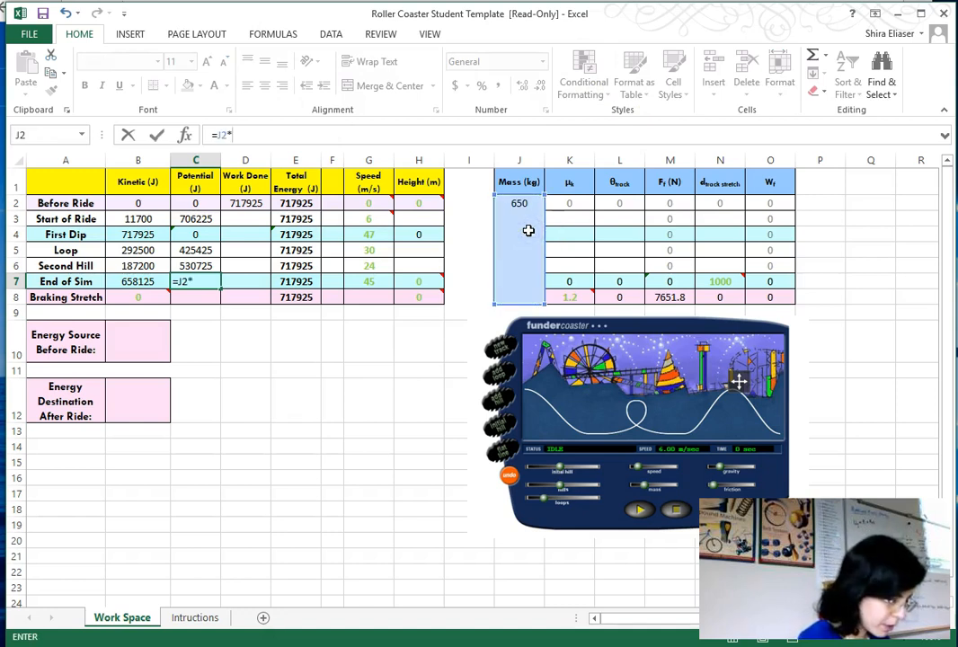
{"action": "type", "text": "9.1*"}
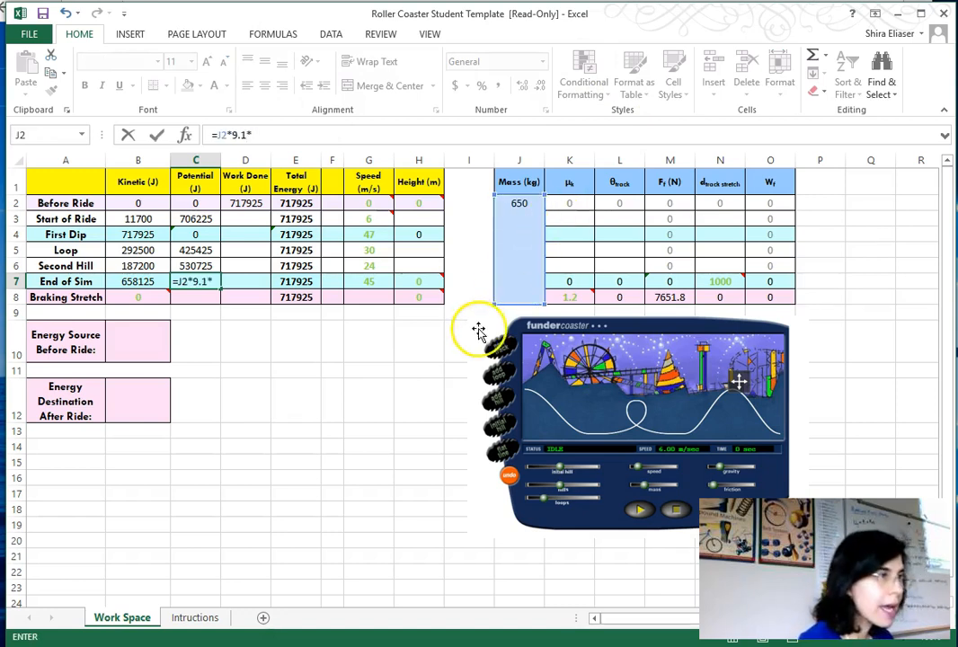
{"action": "left_click", "coordinate": [425, 275]}
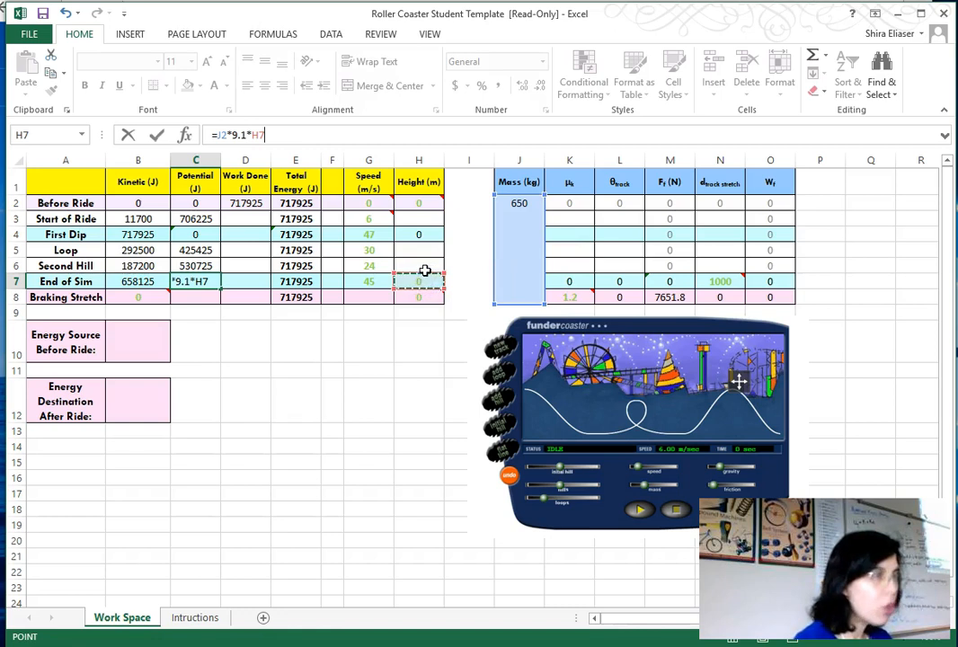
{"action": "key", "text": "Return"}
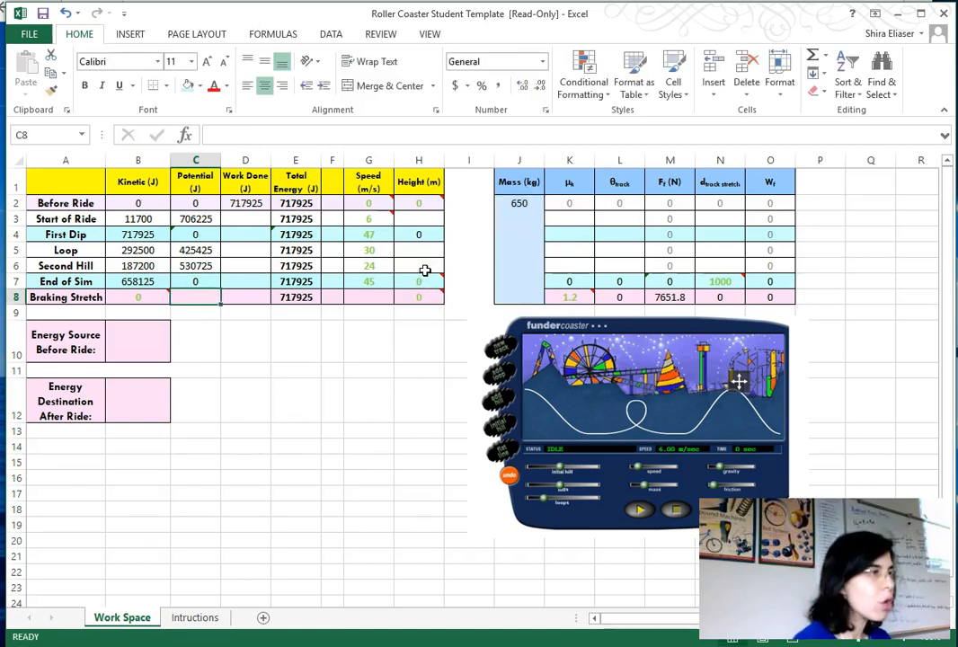
- Enter the formula =J2*9.81*H8 in the Braking Stretch potential energy cell
{"action": "left_click", "coordinate": [206, 303]}
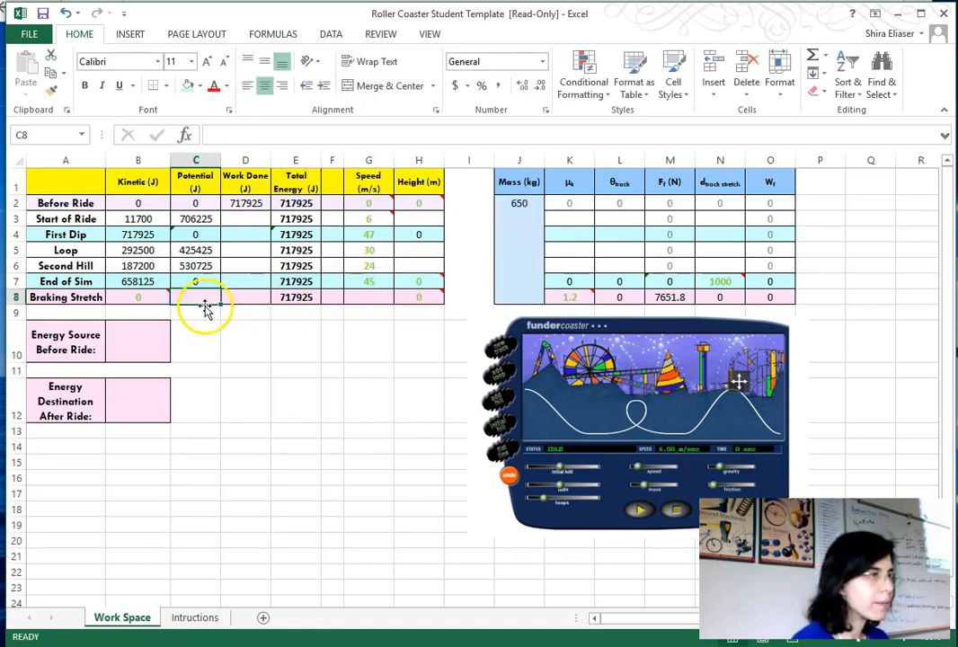
{"action": "type", "text": "="}
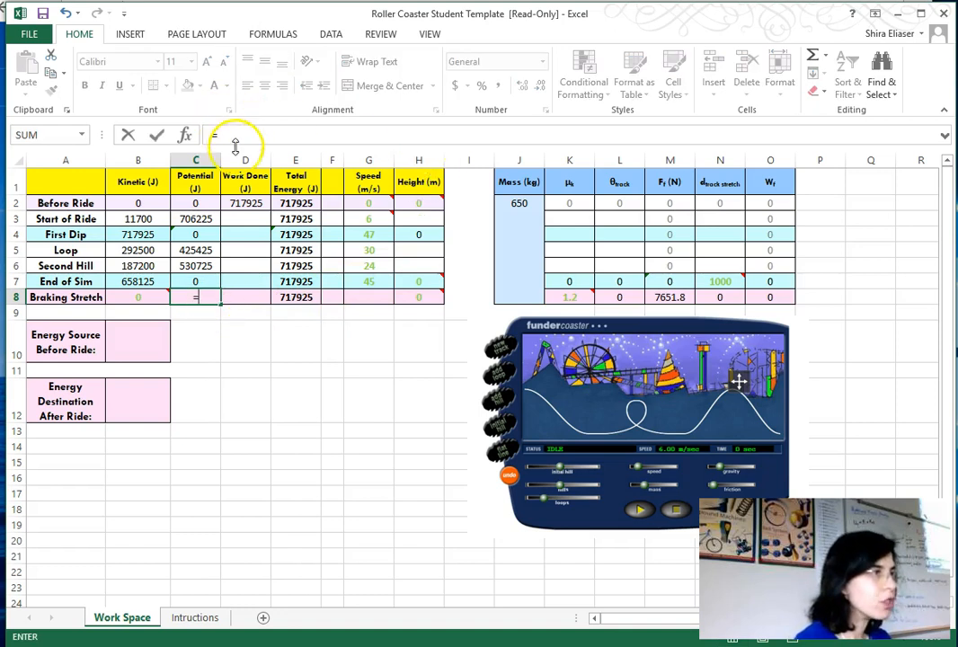
{"action": "left_click", "coordinate": [535, 241]}
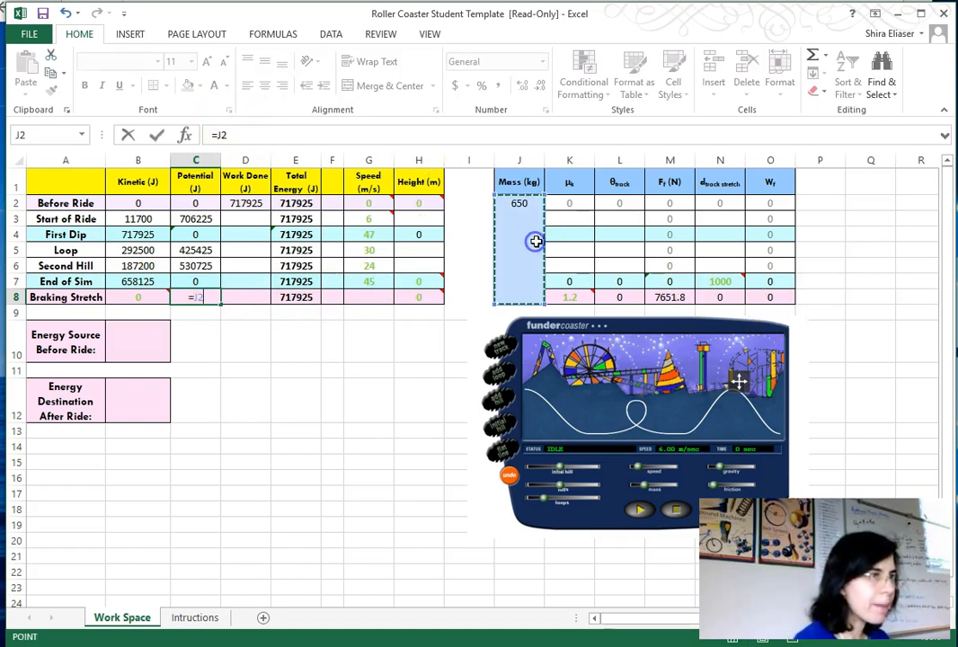
{"action": "type", "text": "*"}
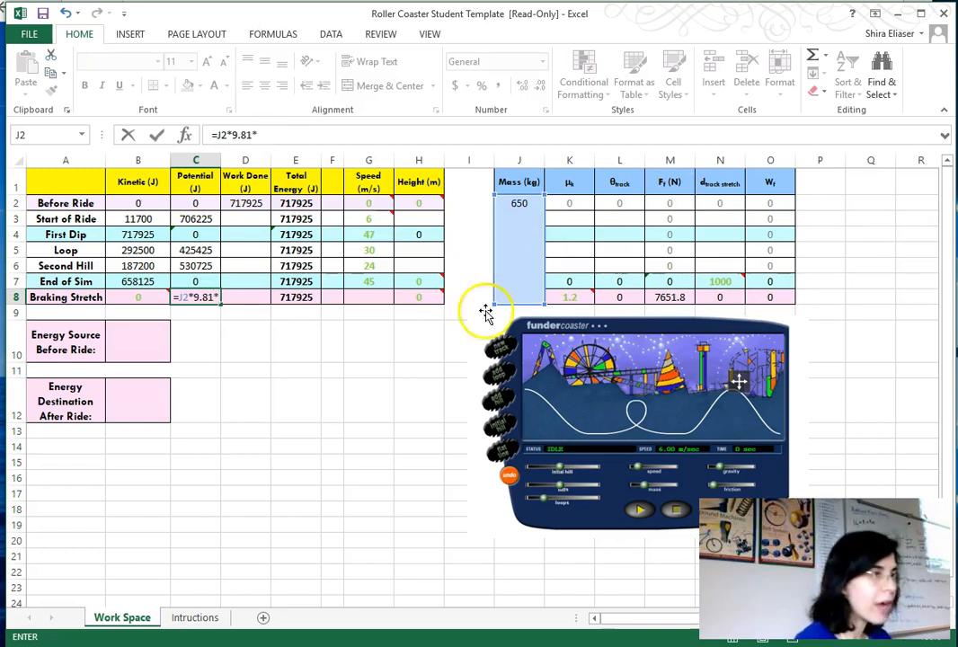
{"action": "left_click", "coordinate": [419, 297]}
{"action": "left_click", "coordinate": [419, 298]}
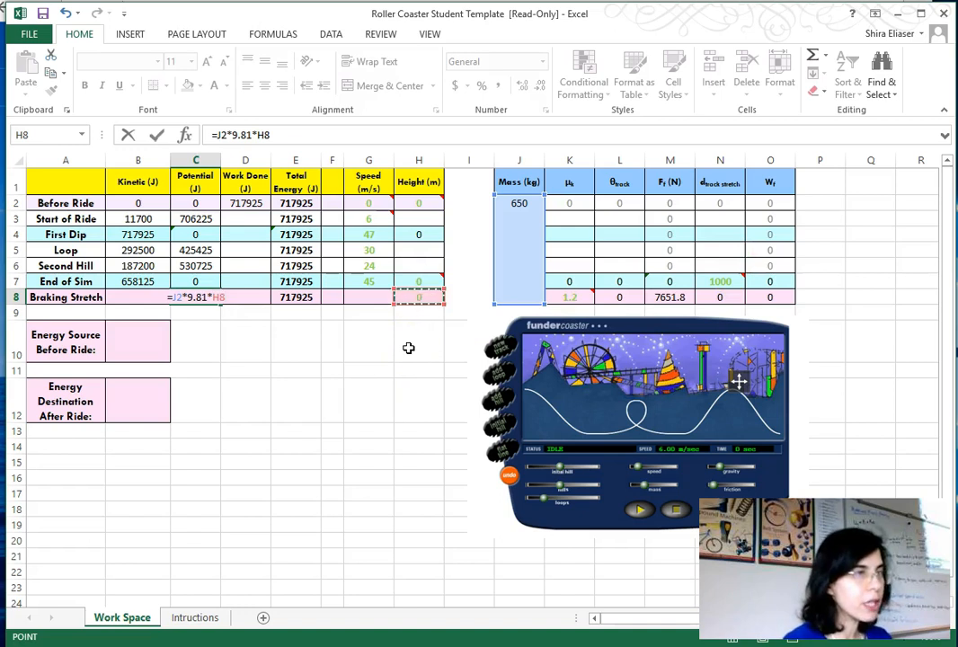
{"action": "key", "text": "Return"}
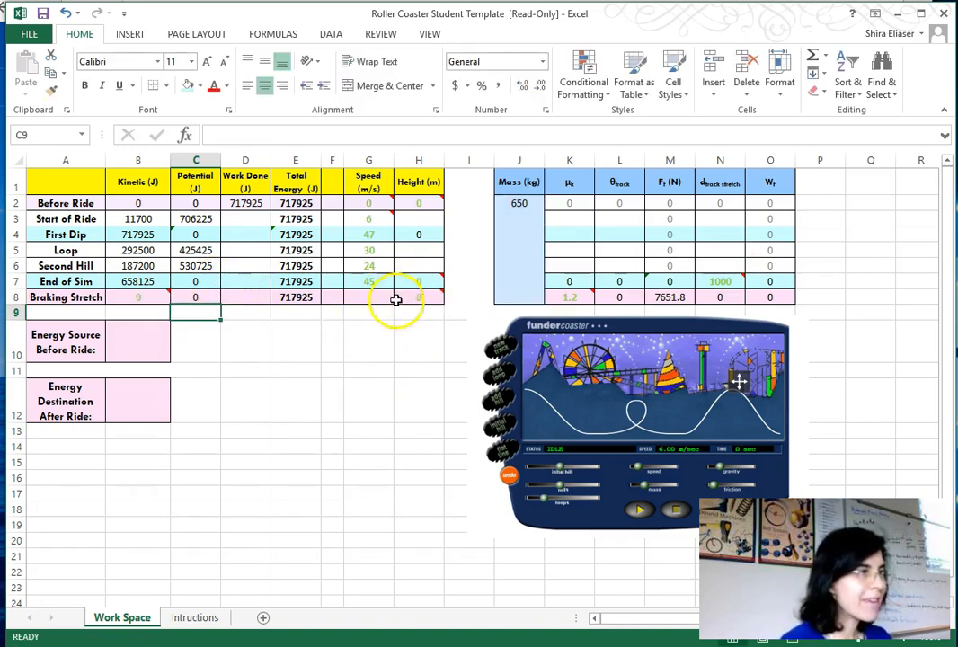
- Enter the formula =C3/($J$2*9.81) in the Start of Ride height cell
{"action": "mouse_move", "coordinate": [416, 299]}
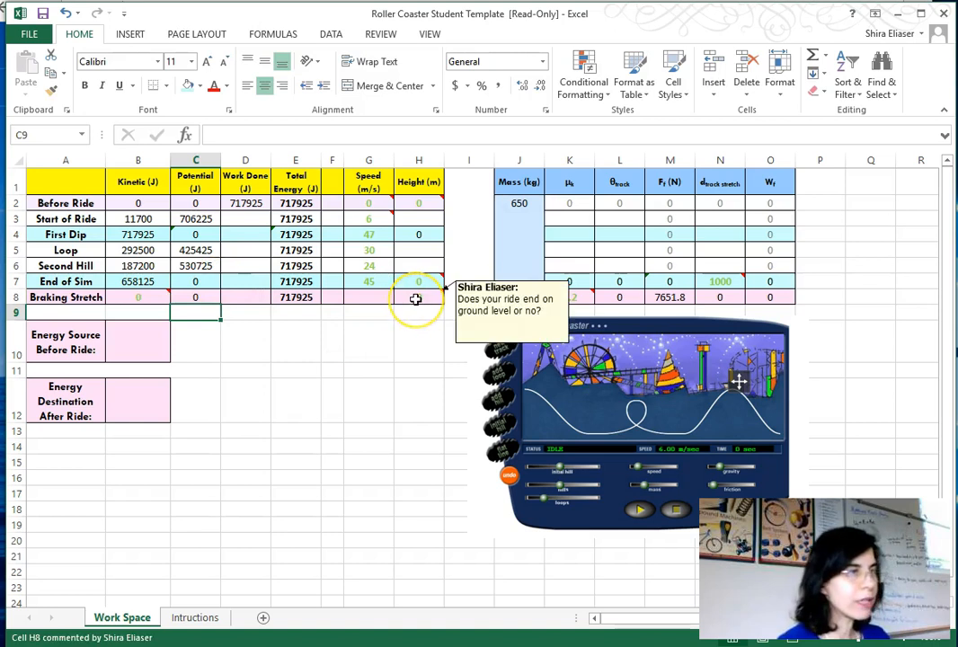
{"action": "left_click", "coordinate": [420, 218]}
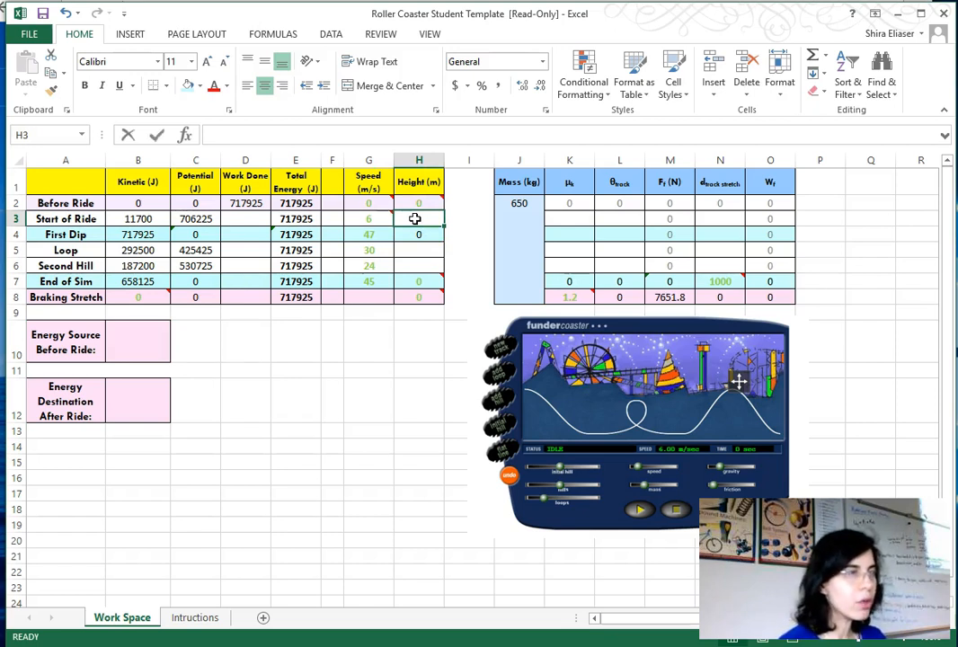
{"action": "type", "text": "="}
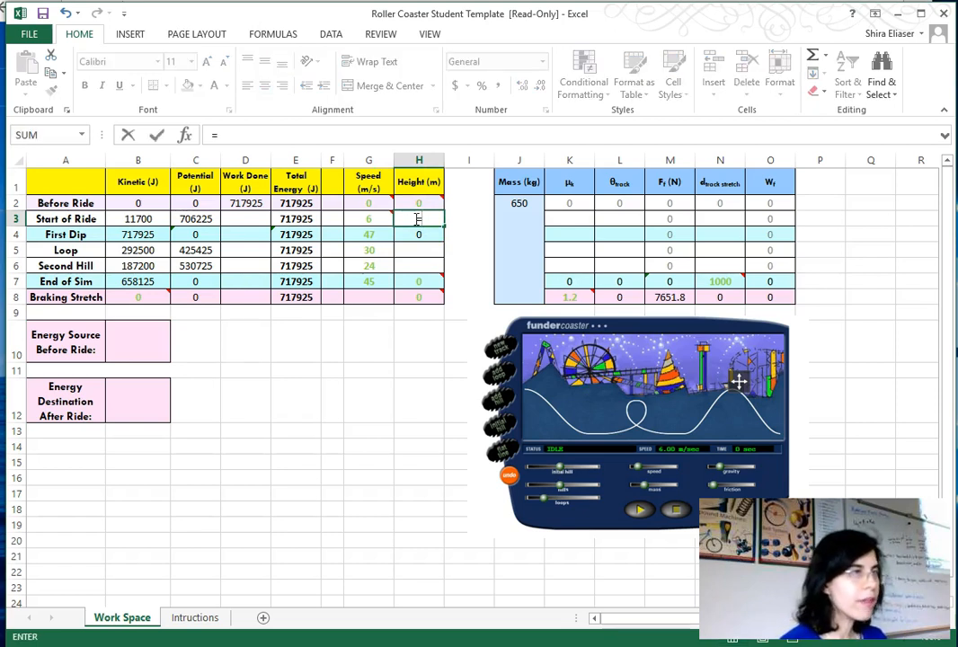
{"action": "left_click", "coordinate": [199, 218]}
{"action": "type", "text": "?"}
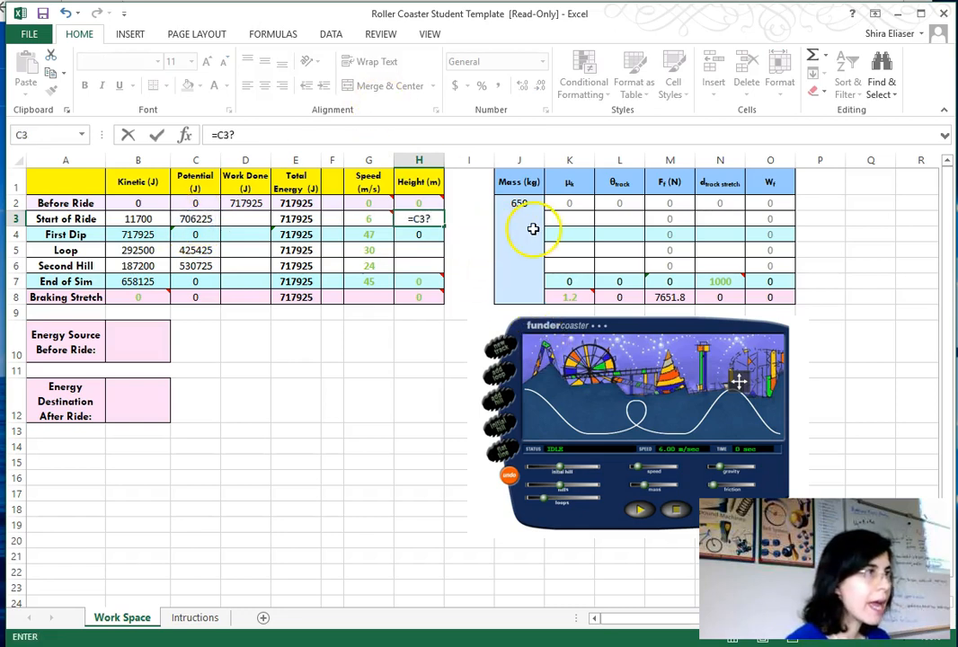
{"action": "mouse_move", "coordinate": [237, 135]}
{"action": "left_mouse_down"}
{"action": "mouse_move", "coordinate": [218, 137]}
{"action": "mouse_move", "coordinate": [231, 135]}
{"action": "left_mouse_up"}
{"action": "type", "text": "/("}
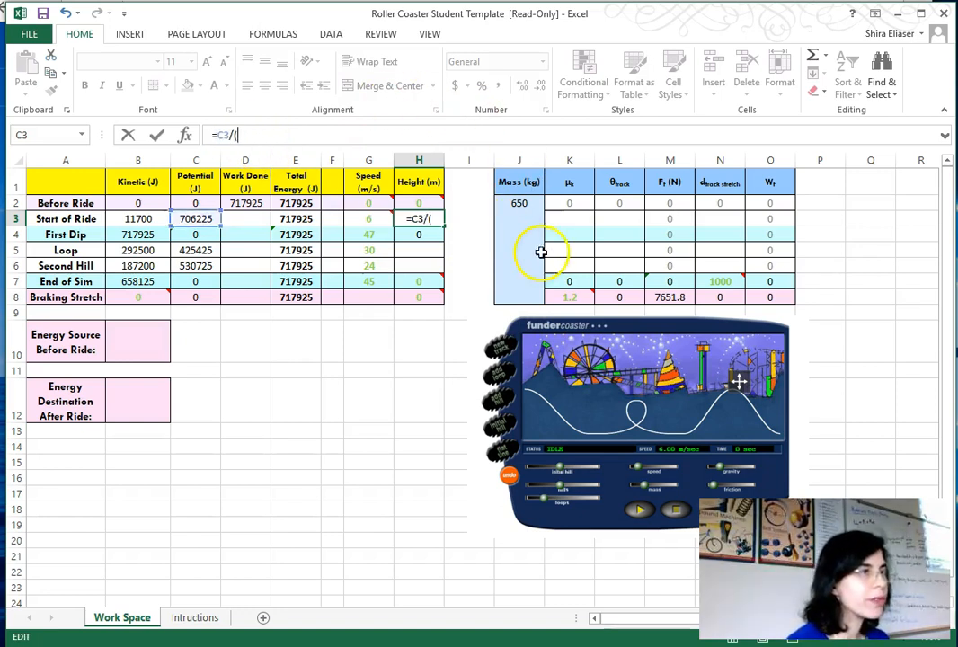
{"action": "left_click", "coordinate": [533, 250]}
{"action": "type", "text": "*"}
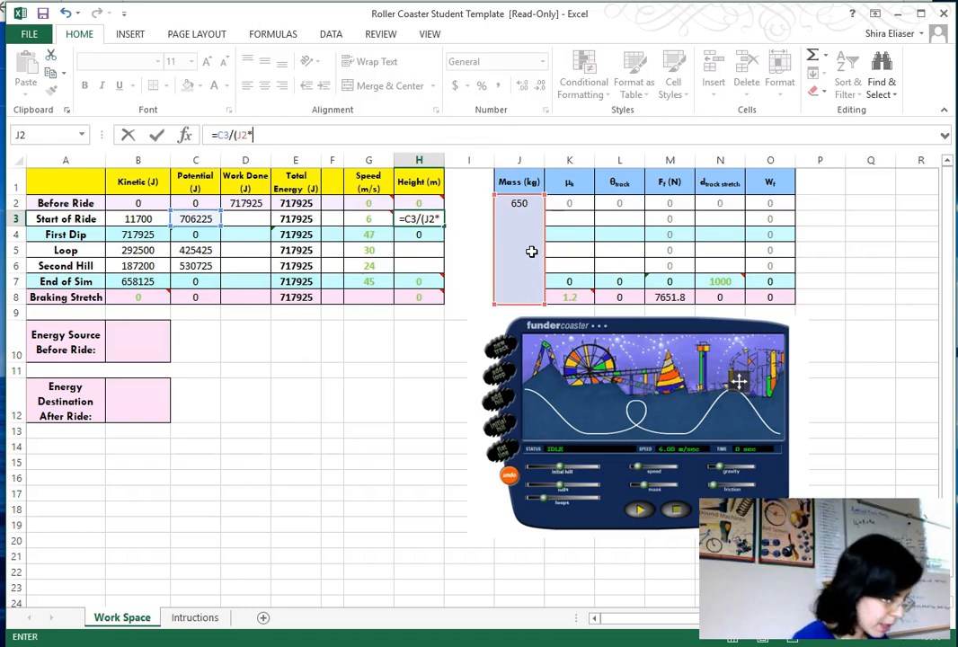
{"action": "type", "text": "9.81"}
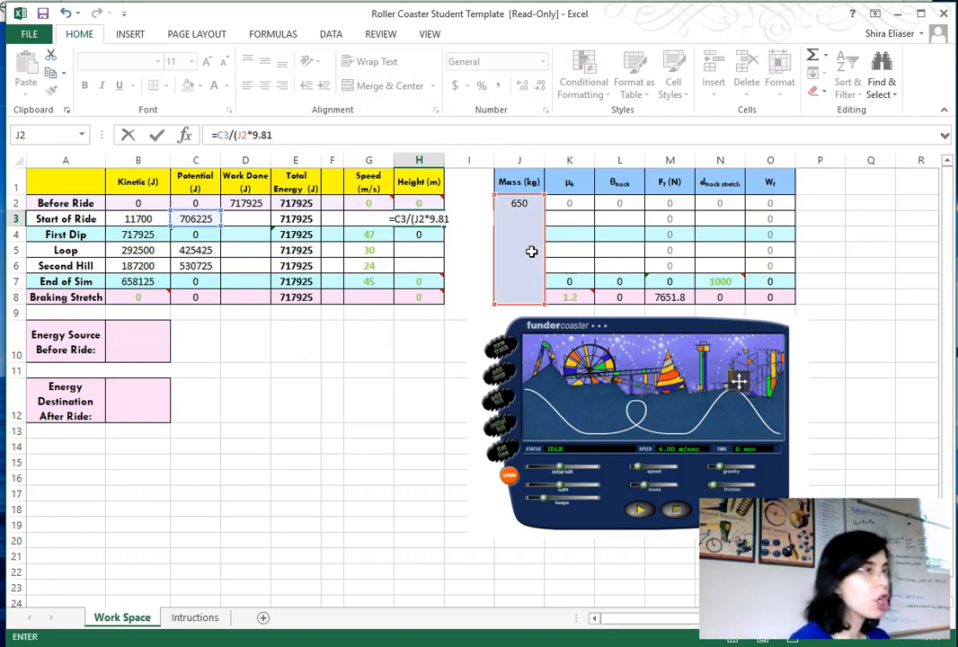
{"action": "type", "text": ")"}
{"action": "left_click", "coordinate": [244, 137]}
{"action": "left_click", "coordinate": [239, 136]}
{"action": "type", "text": "$"}
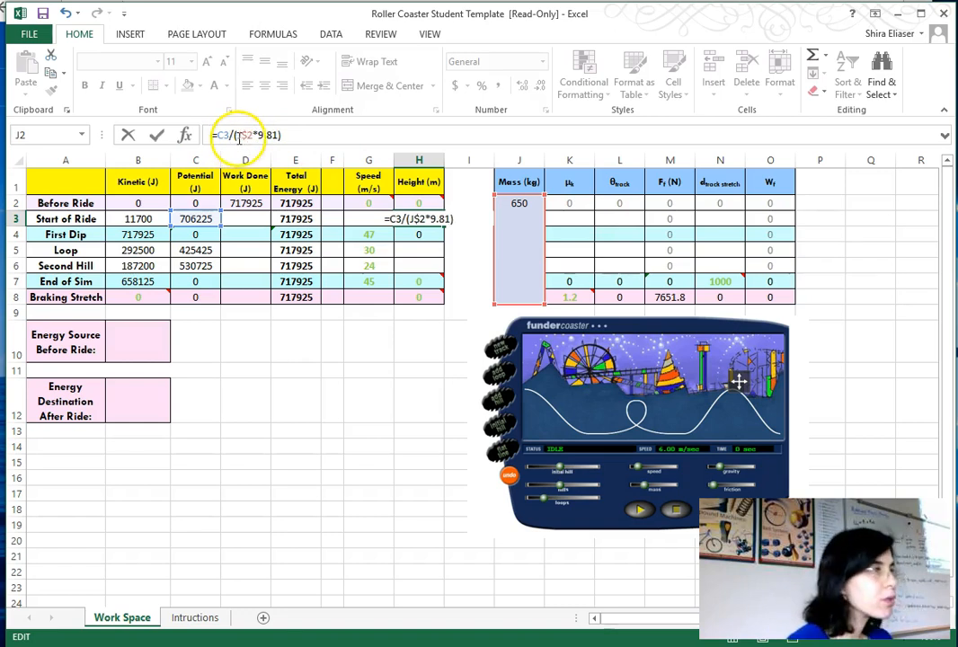
{"action": "key", "text": "Left"}
{"action": "key", "text": "Left"}
{"action": "type", "text": "$"}
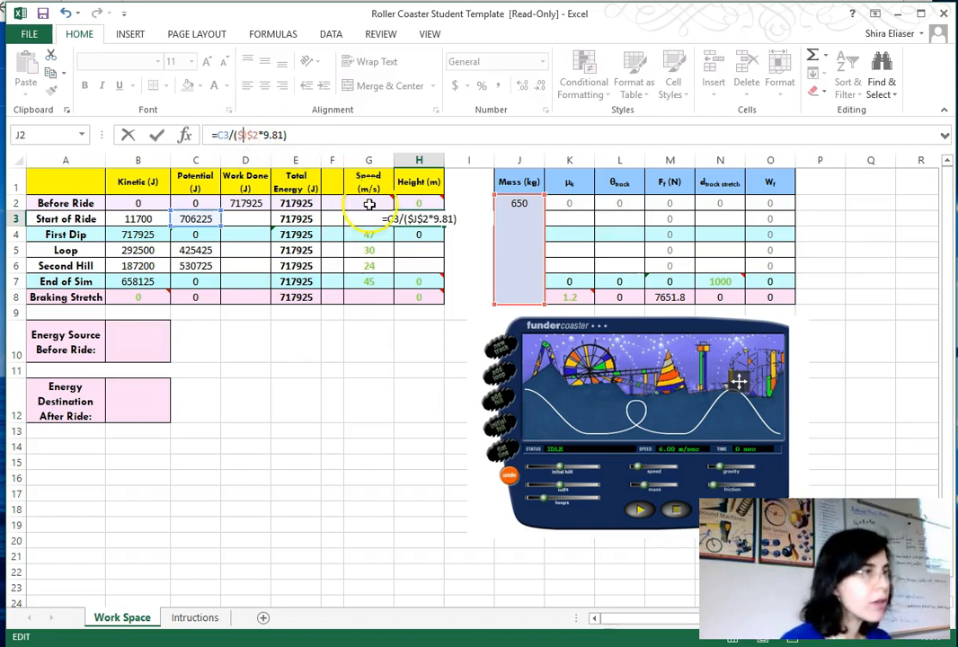
{"action": "left_click", "coordinate": [414, 232]}
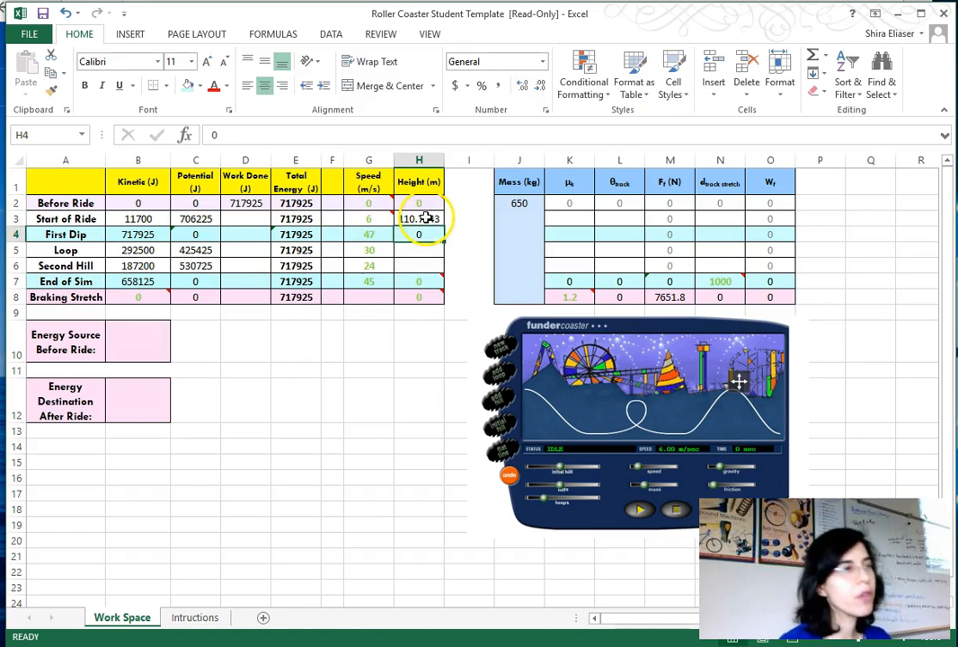
- Copy the Start of Ride height formula into the Loop and Second Hill height cells
{"action": "left_click", "coordinate": [426, 218]}
{"action": "key", "text": "ctrl+c"}
{"action": "left_click", "coordinate": [420, 251]}
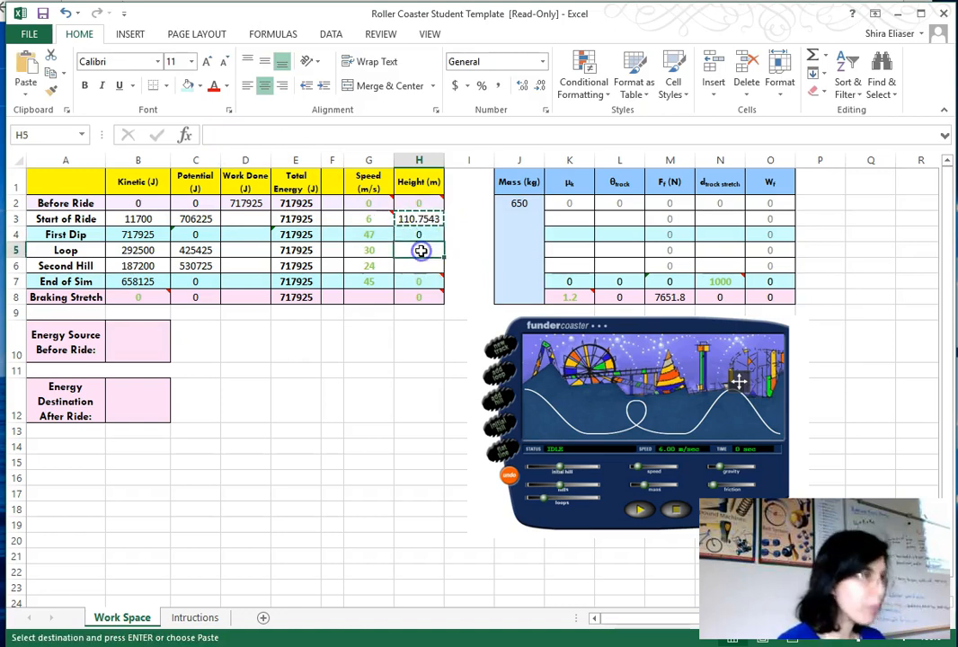
{"action": "key", "text": "ctrl+v"}
{"action": "left_click", "coordinate": [425, 265]}
{"action": "key", "text": "ctrl+v"}
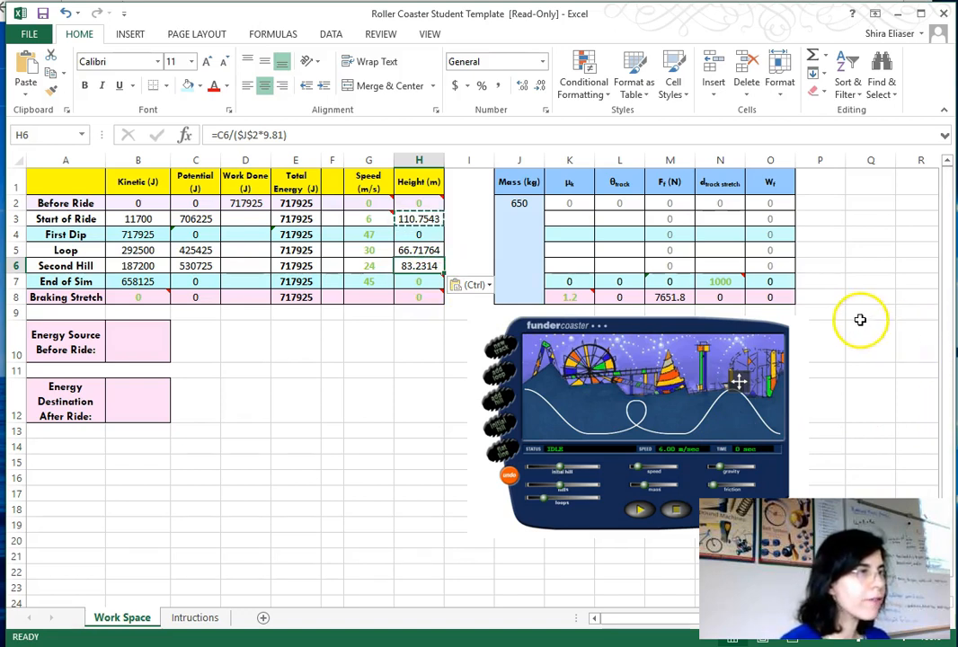
- Enter the formula =E7-B7-C7 in the End of Sim work done cell
{"action": "left_click", "coordinate": [249, 281]}
{"action": "type", "text": "="}
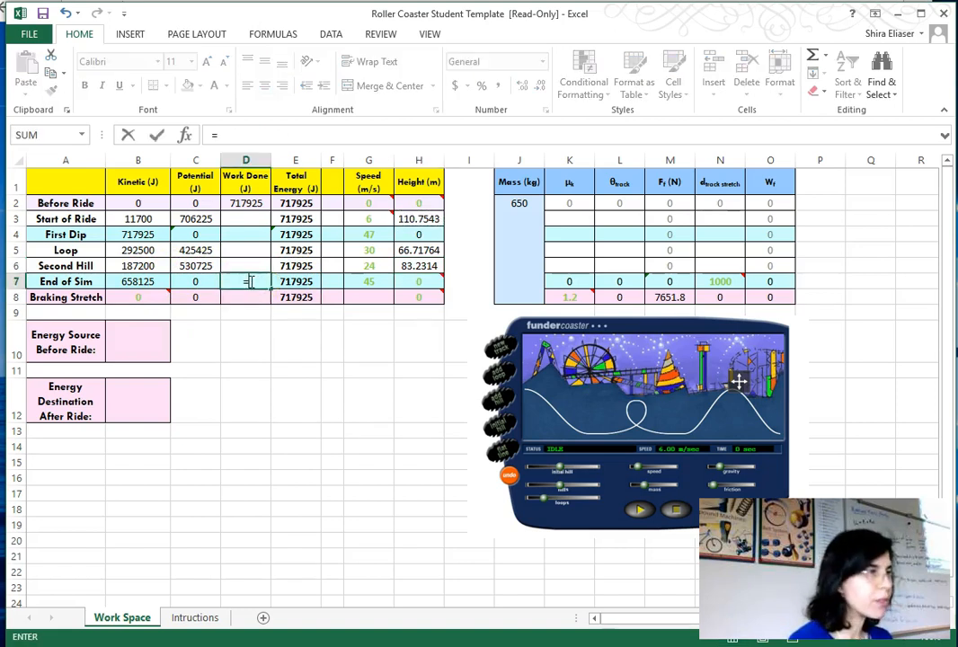
{"action": "left_click", "coordinate": [294, 281]}
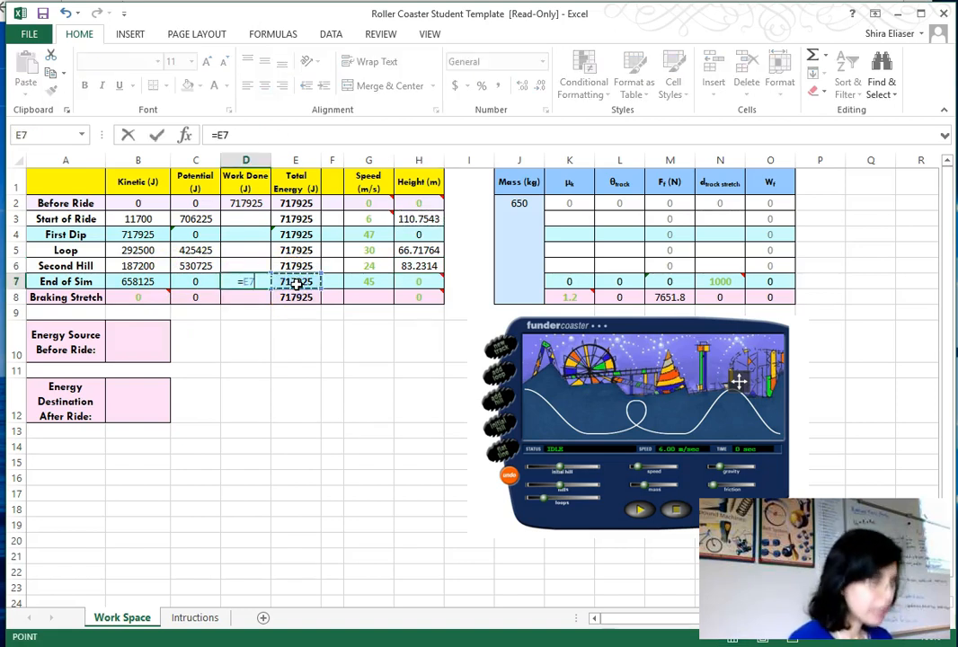
{"action": "type", "text": "-"}
{"action": "left_click", "coordinate": [143, 281]}
{"action": "type", "text": "-"}
{"action": "left_click", "coordinate": [190, 282]}
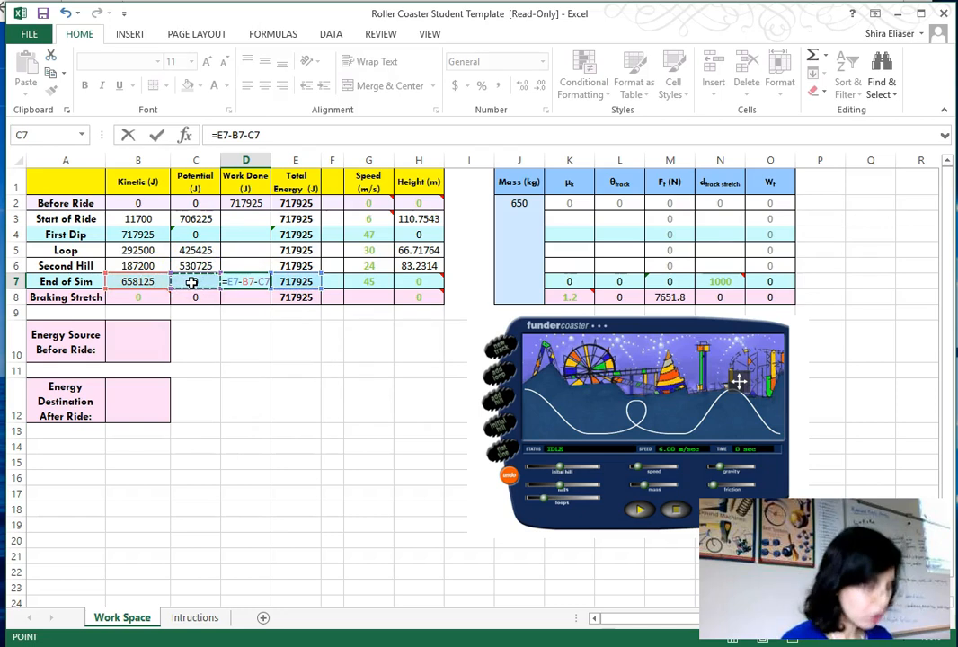
{"action": "key", "text": "Return"}
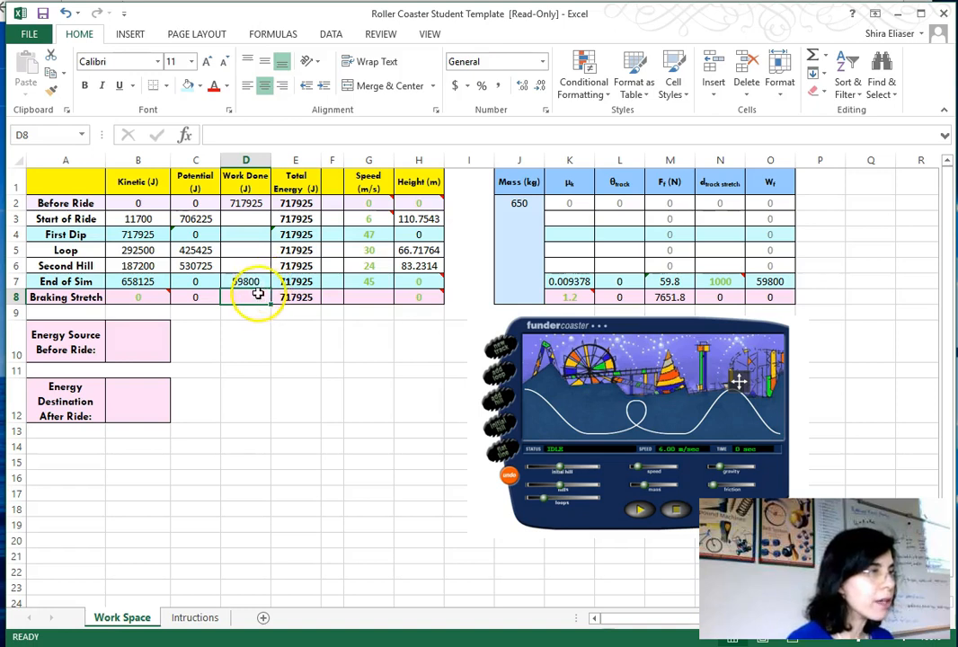
{"action": "left_click", "coordinate": [255, 280]}
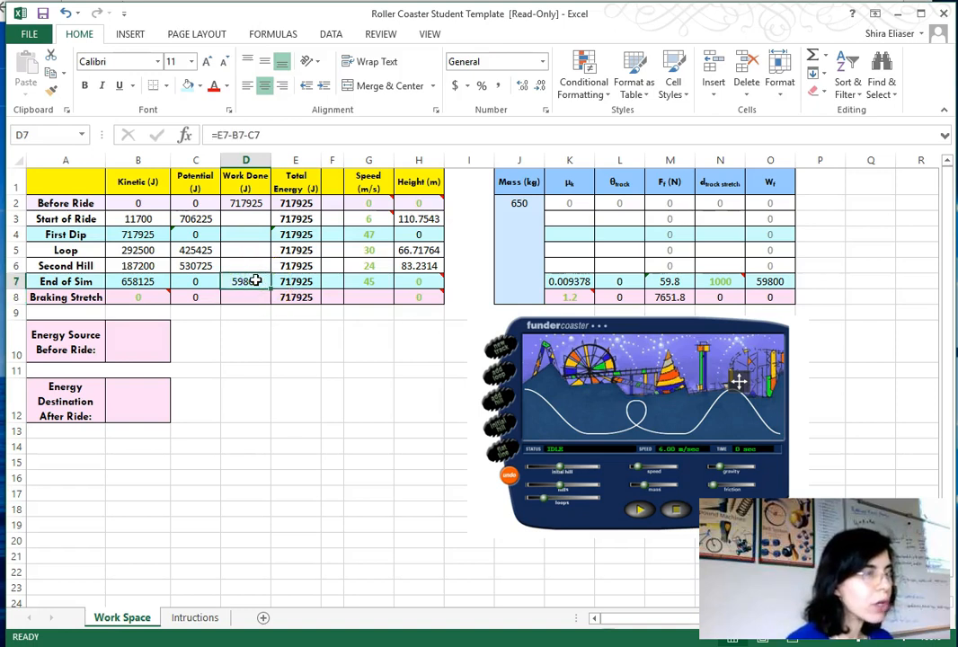
{"action": "left_click_drag", "start_coordinate": [274, 138], "coordinate": [207, 124]}
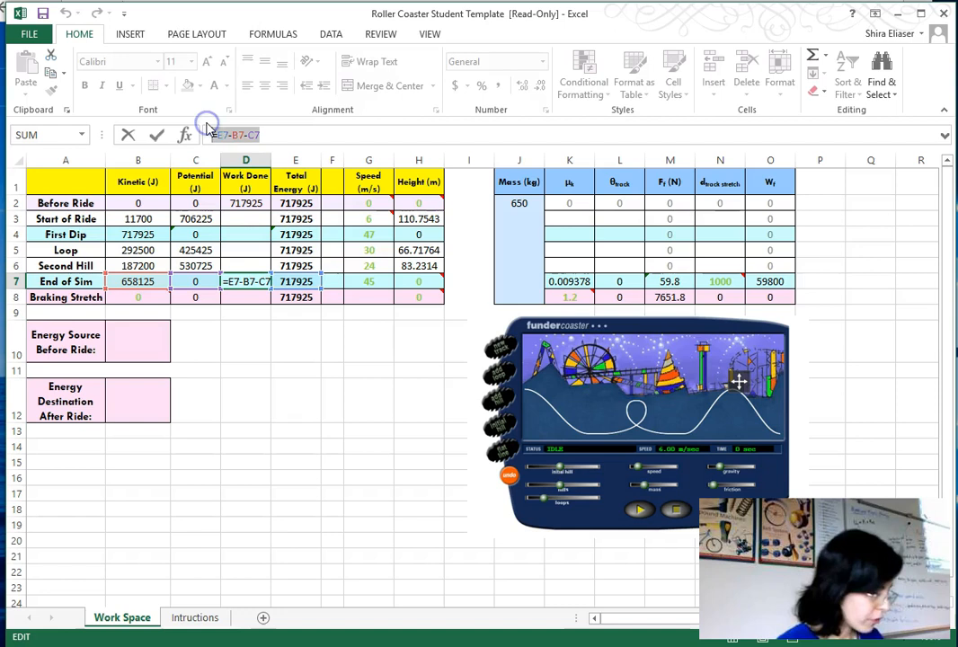
{"action": "type", "text": "="}
{"action": "left_click", "coordinate": [242, 217]}
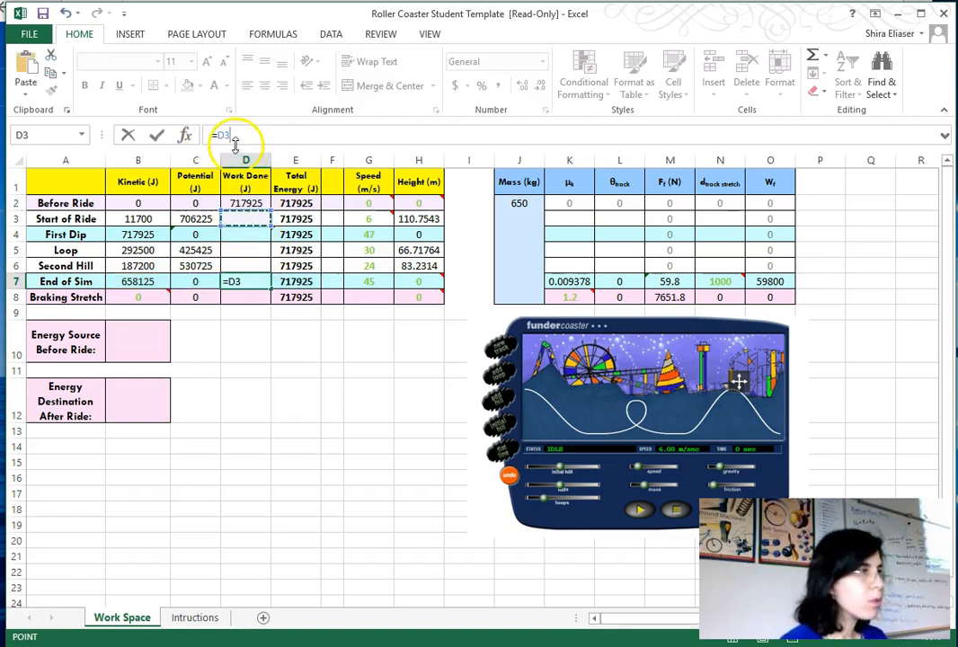
{"action": "key", "text": "ctrl+z"}
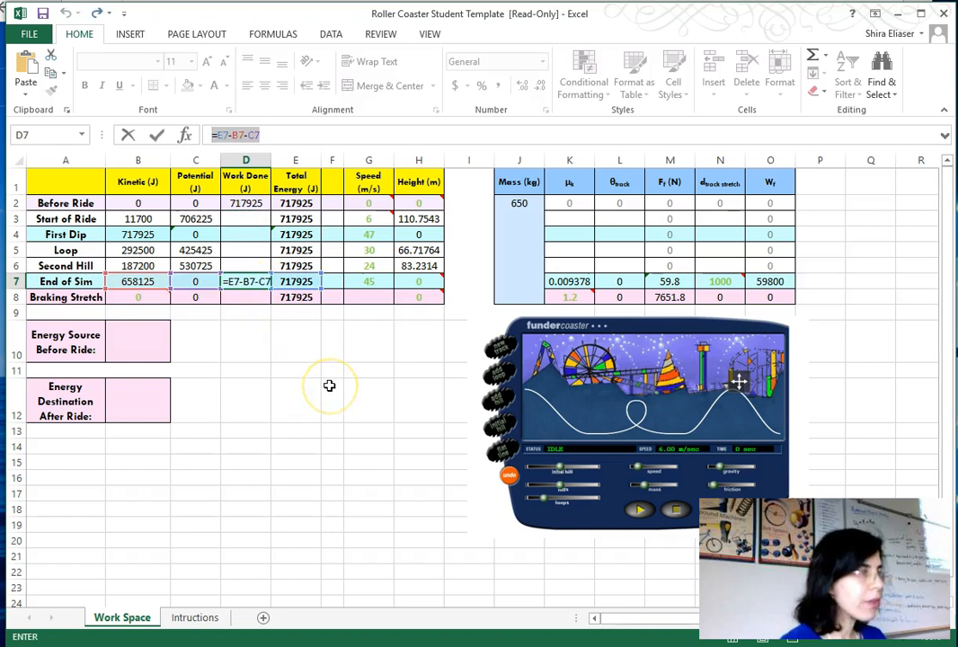
{"action": "key", "text": "Return"}
- Enter the formula =E3-B3-C3 in the Start of Ride work done cell
{"action": "left_click", "coordinate": [255, 219]}
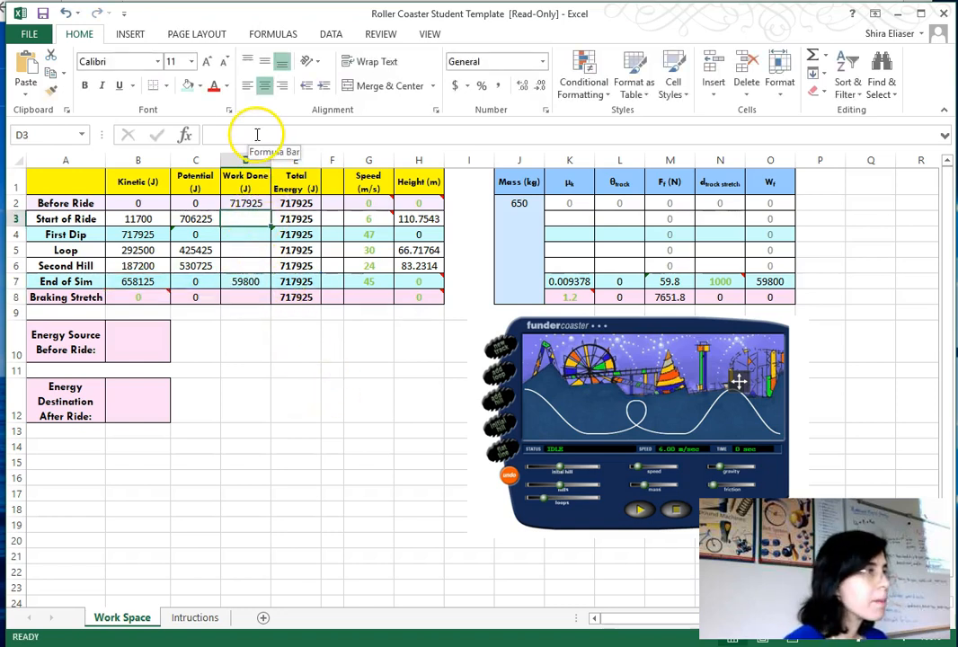
{"action": "key", "text": "ctrl+v"}
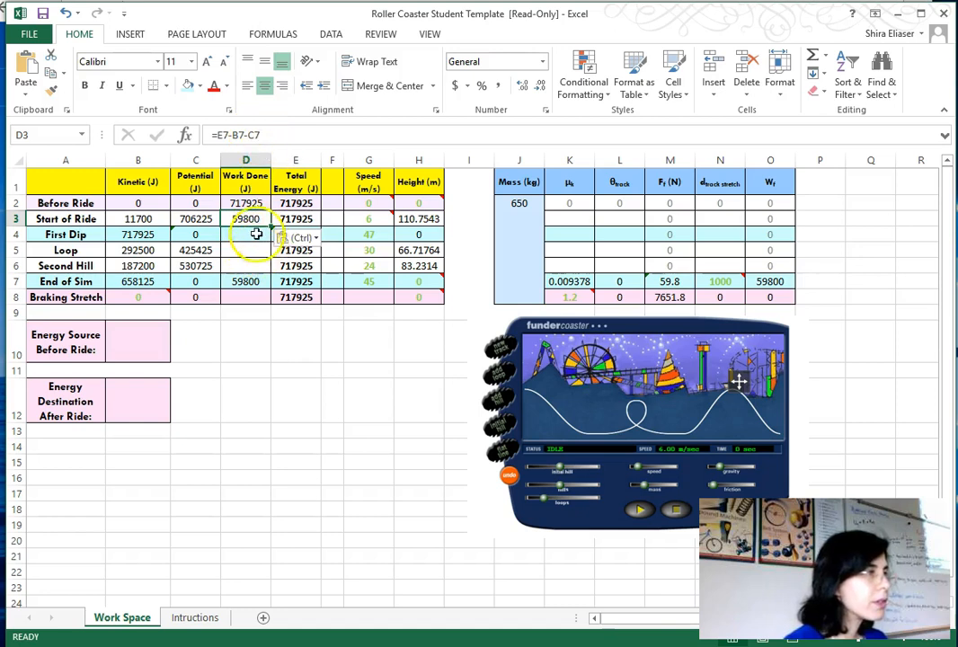
{"action": "left_click", "coordinate": [263, 135]}
{"action": "key", "text": "BackSpace"}
{"action": "type", "text": "3"}
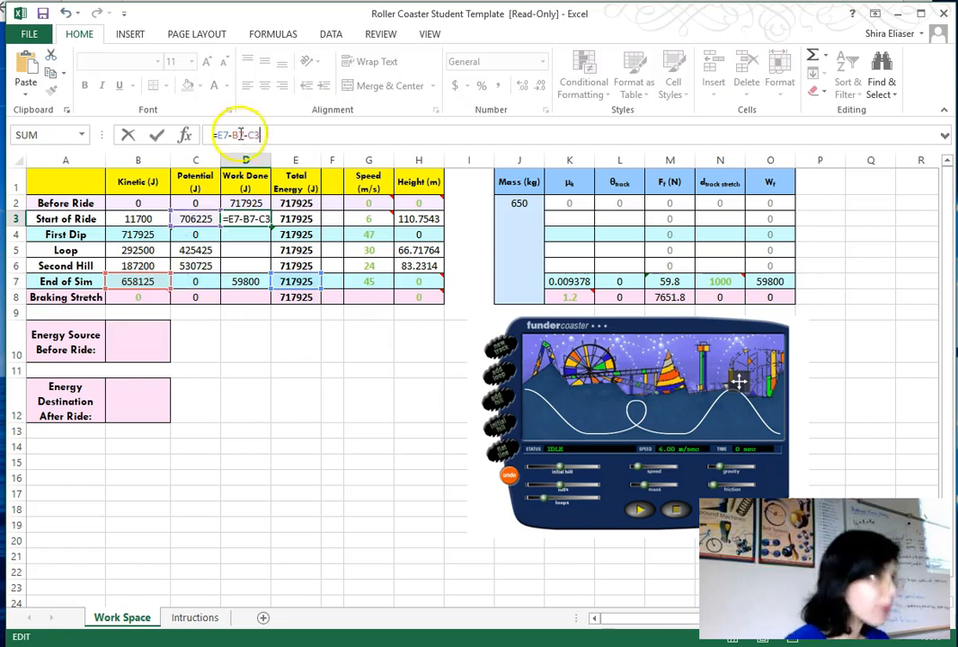
{"action": "left_click", "coordinate": [240, 135]}
{"action": "type", "text": "3"}
{"action": "left_click_drag", "start_coordinate": [224, 135], "coordinate": [200, 134]}
{"action": "type", "text": "3"}
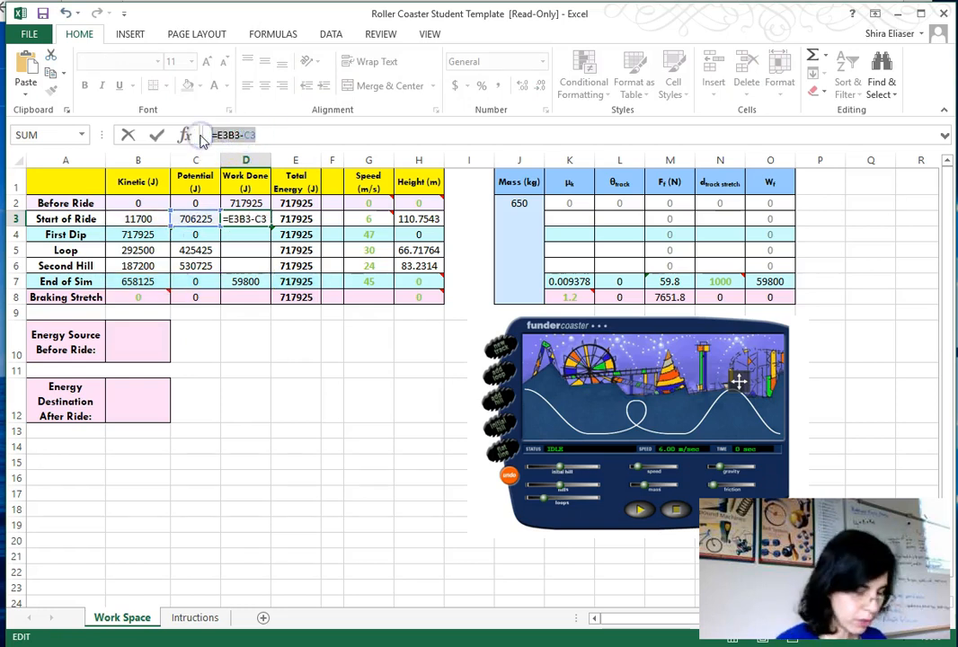
{"action": "type", "text": "="}
{"action": "left_click", "coordinate": [297, 219]}
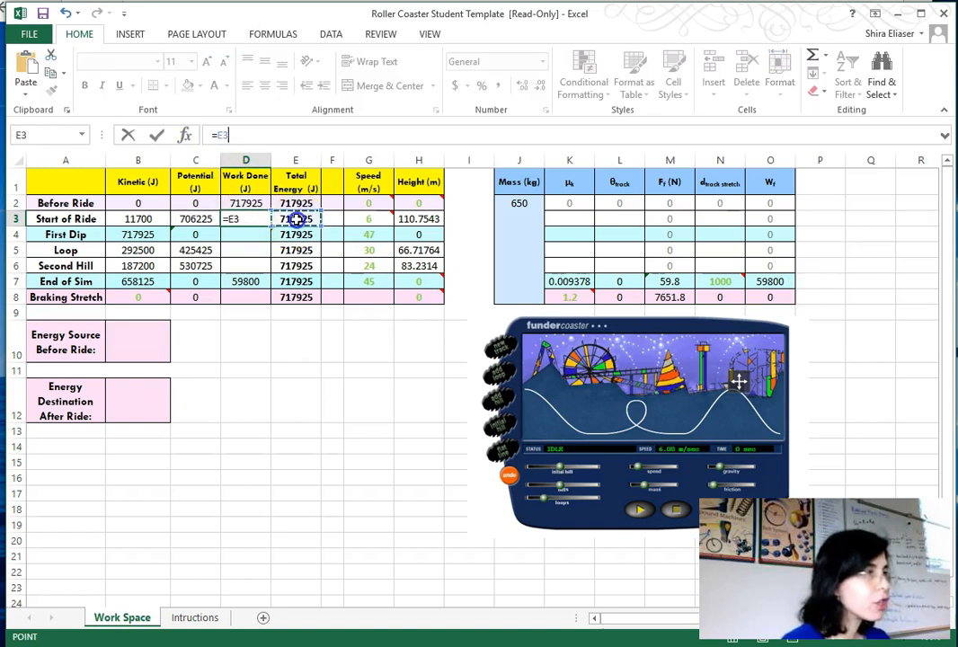
{"action": "type", "text": "-"}
{"action": "left_click", "coordinate": [142, 219]}
{"action": "type", "text": "-"}
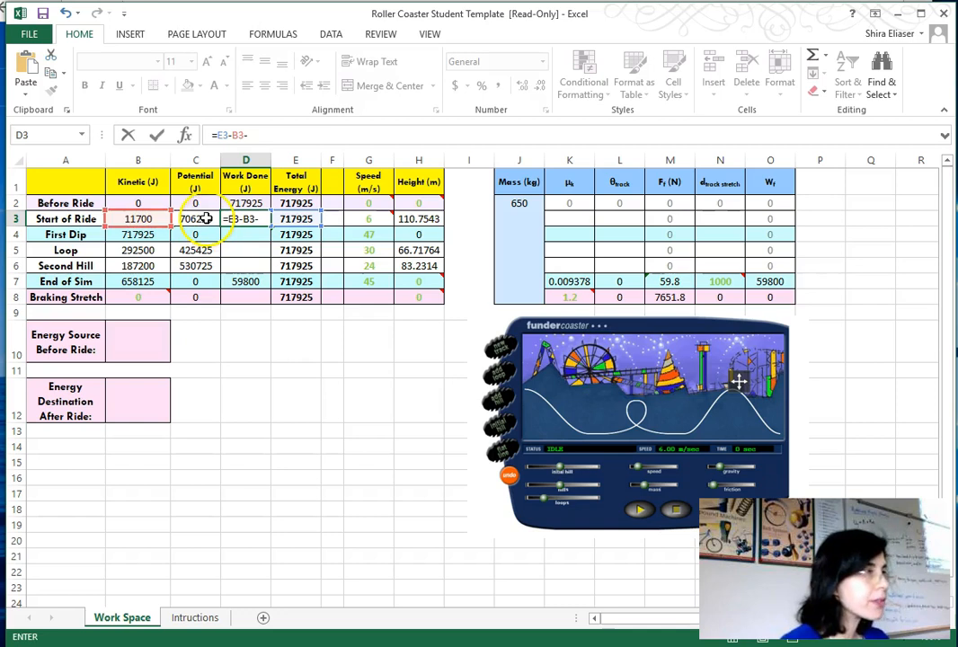
{"action": "left_click", "coordinate": [206, 219]}
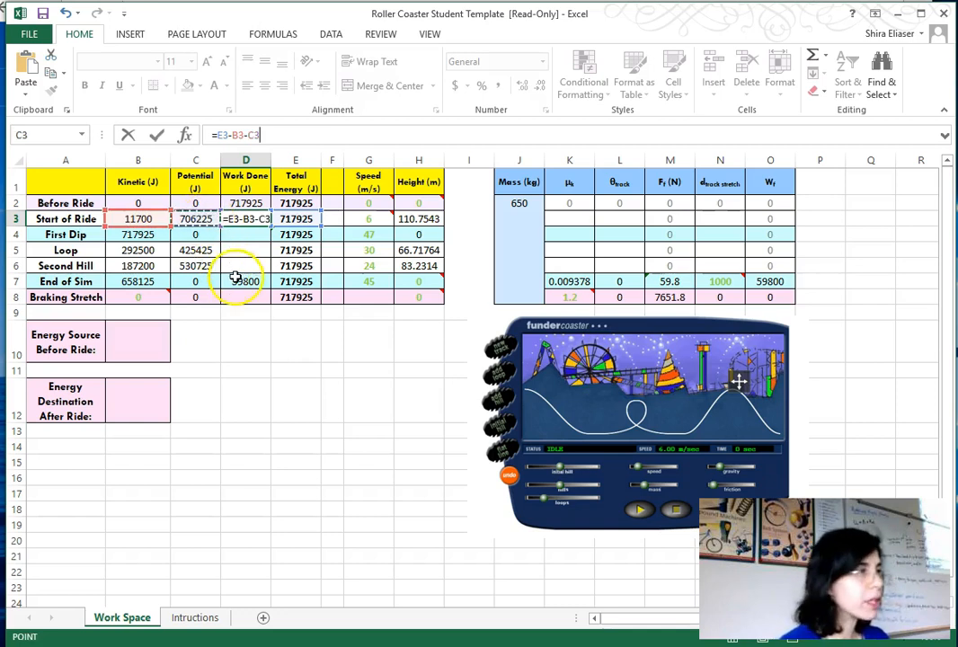
{"action": "key", "text": "Return"}
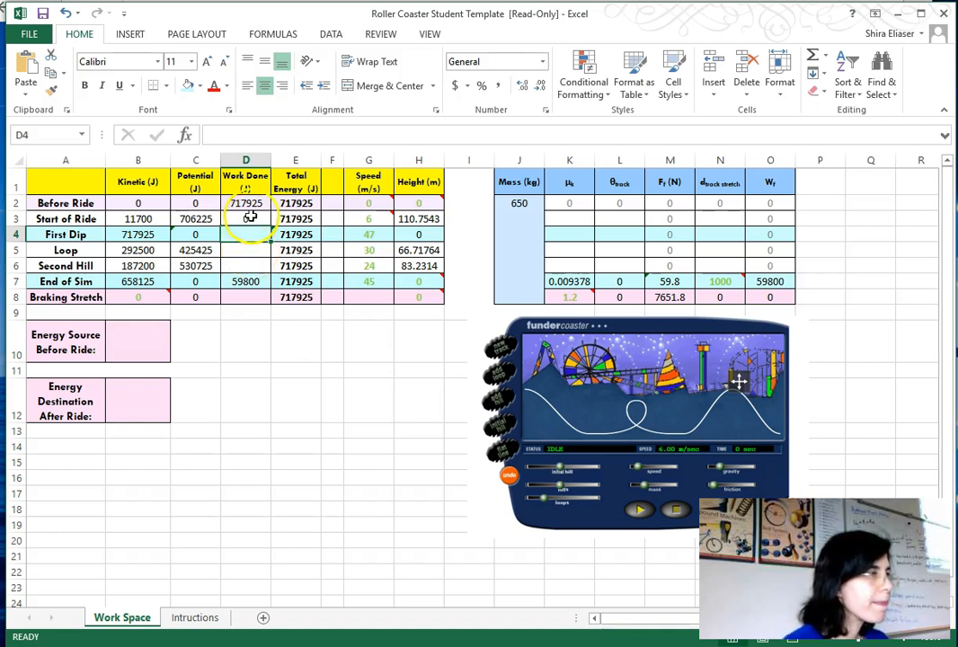
- Copy the Start of Ride work done formula into the Loop and Second Hill work done cells
{"action": "left_click", "coordinate": [251, 219]}
{"action": "left_click", "coordinate": [249, 249]}
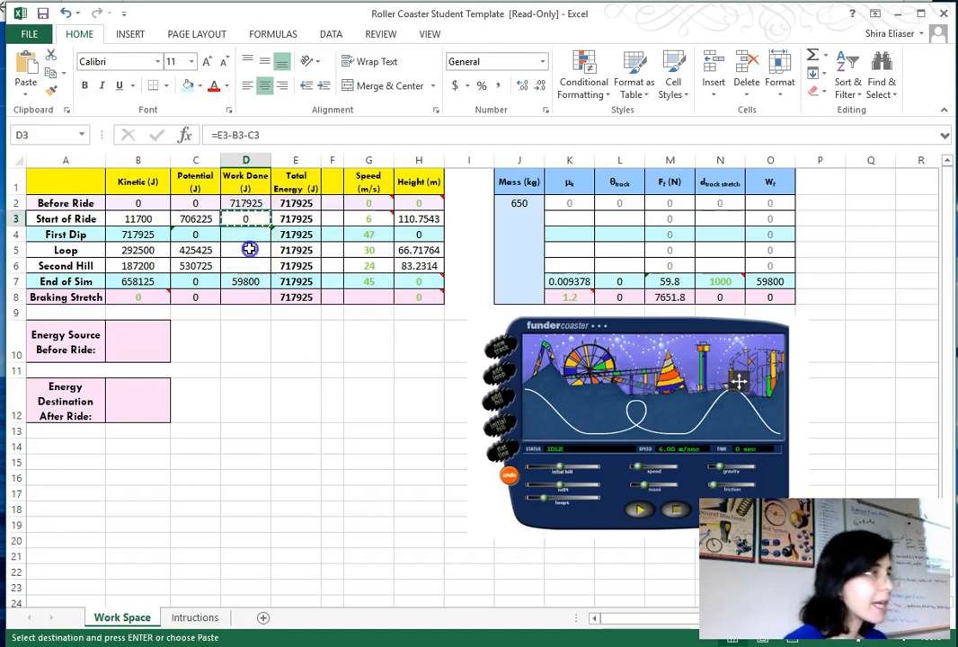
{"action": "key", "text": "ctrl+v"}
{"action": "left_click", "coordinate": [250, 267]}
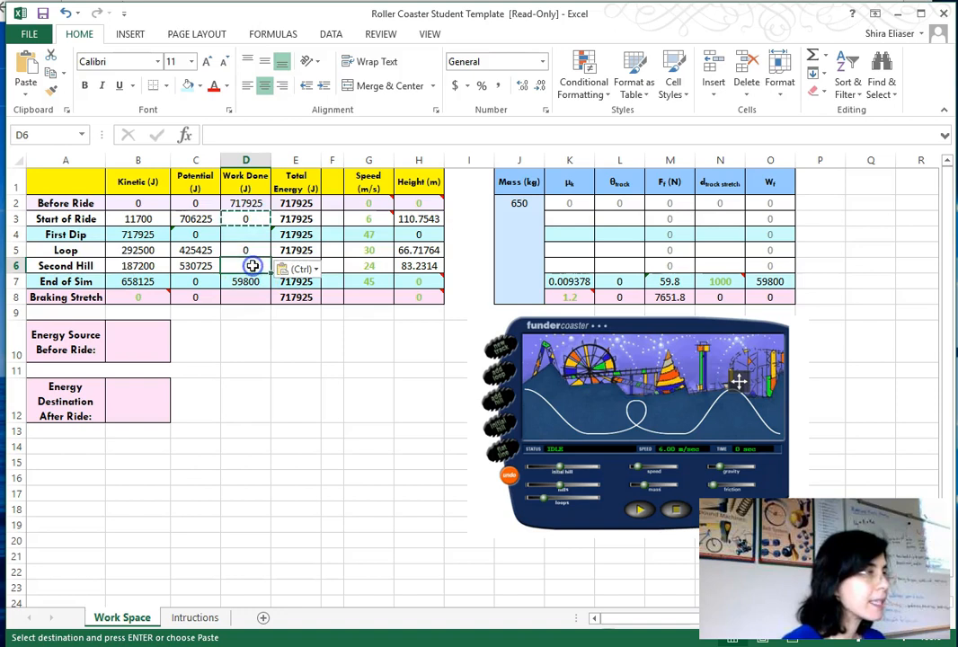
{"action": "key", "text": "ctrl+v"}
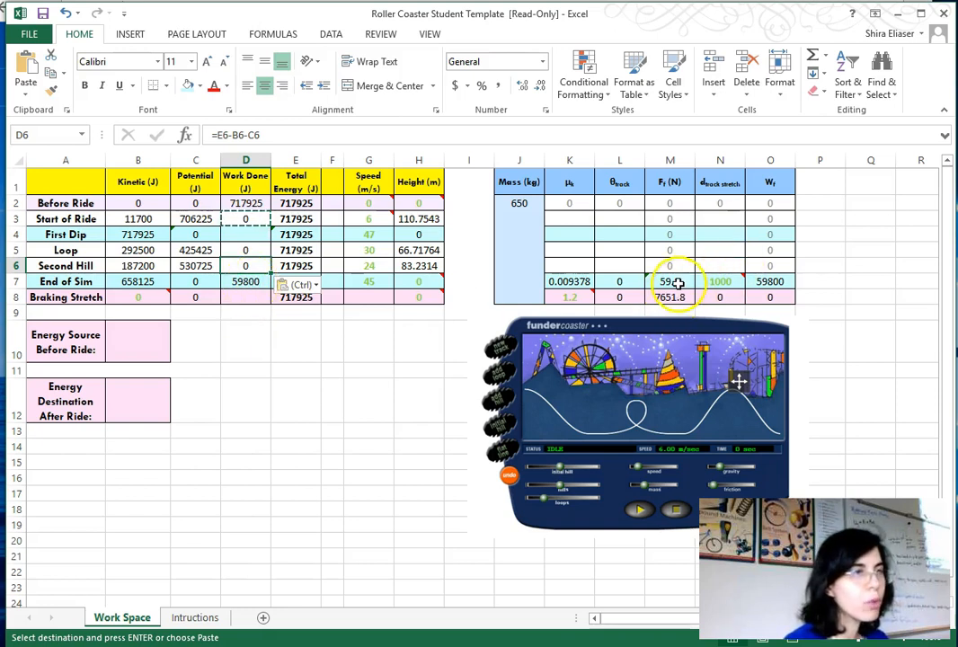
- Inspect the formulas in the End of Sim friction work, friction force and friction coefficient cells
{"action": "left_click", "coordinate": [778, 281]}
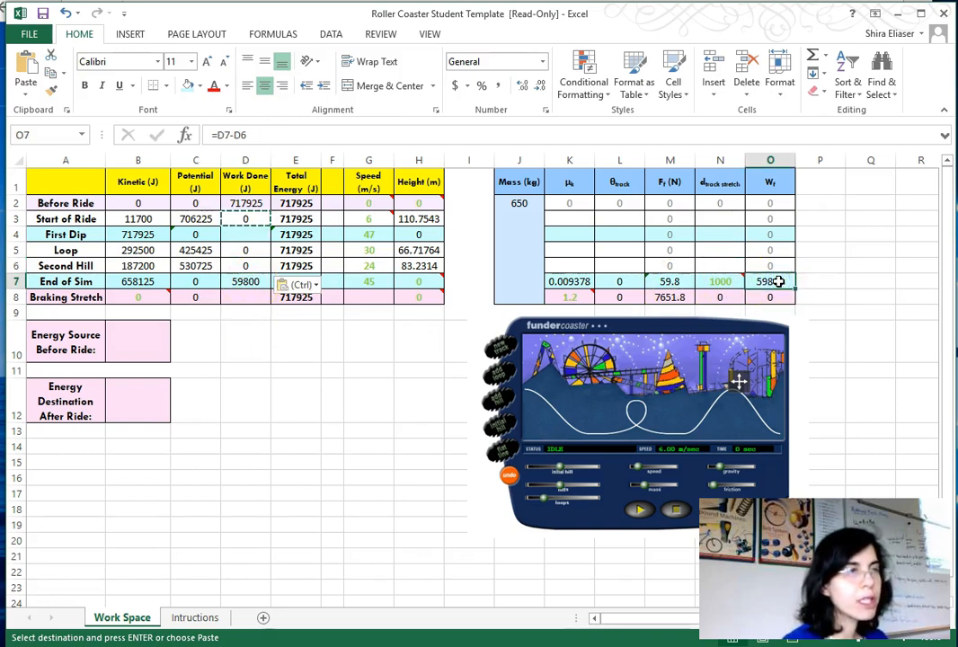
{"action": "mouse_move", "coordinate": [713, 281]}
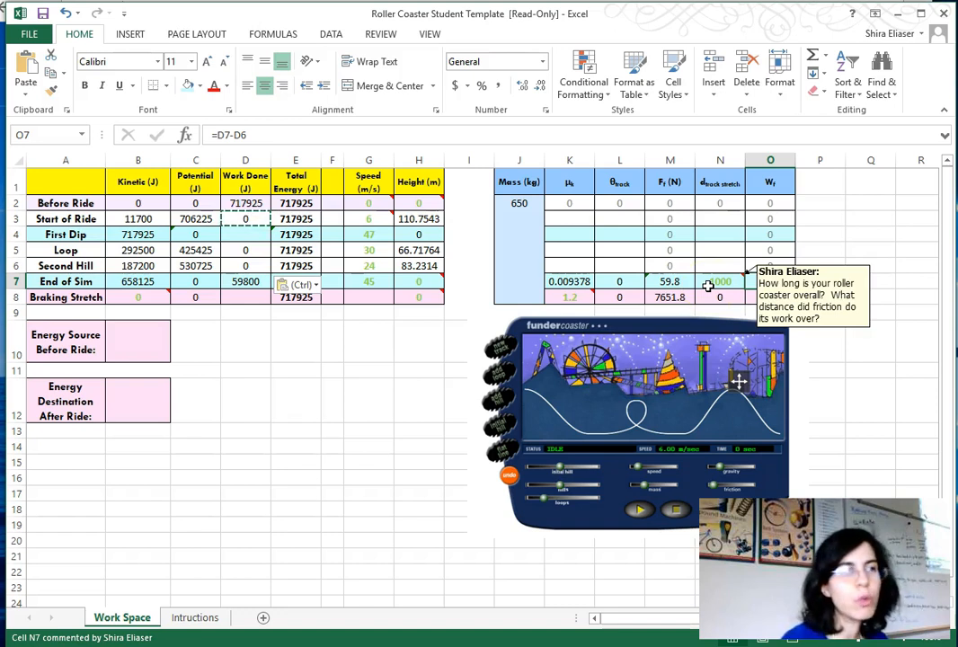
{"action": "left_click", "coordinate": [669, 280]}
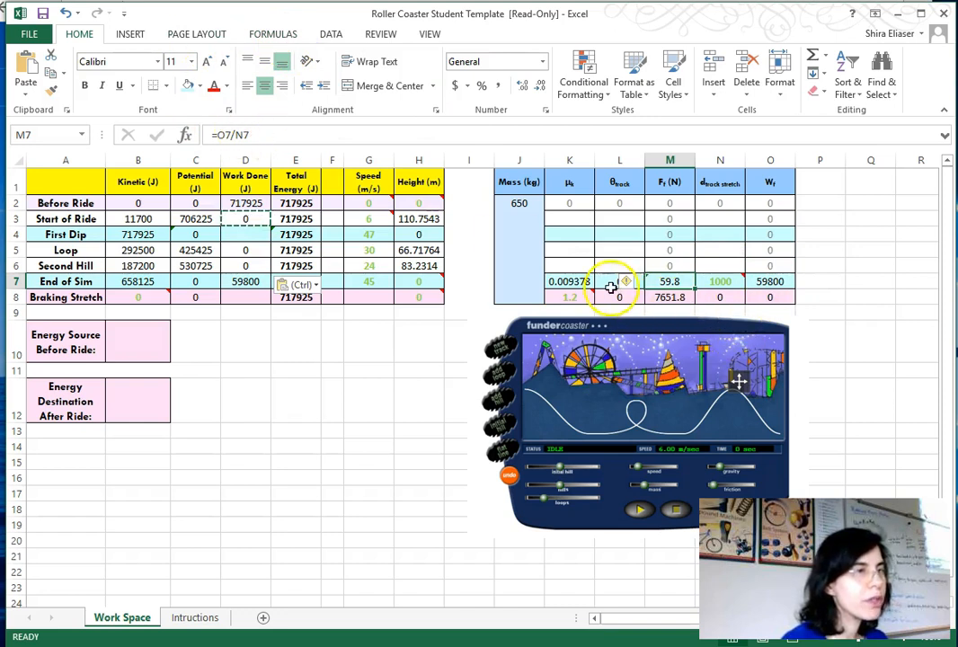
{"action": "left_click", "coordinate": [610, 285]}
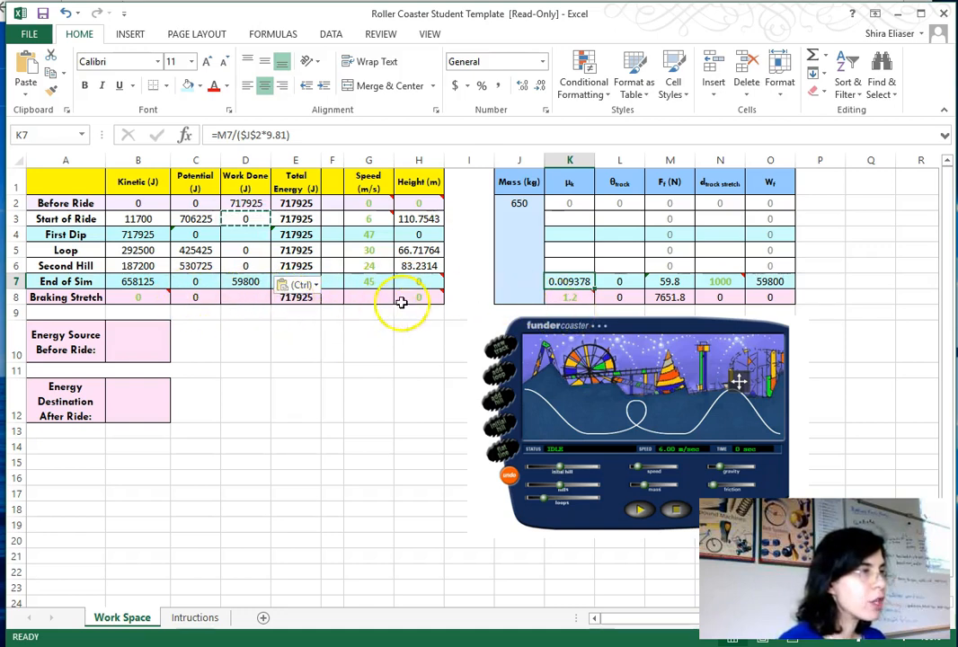
- Copy the Braking Stretch total energy formula into the Braking Stretch work done cell
{"action": "mouse_move", "coordinate": [429, 297]}
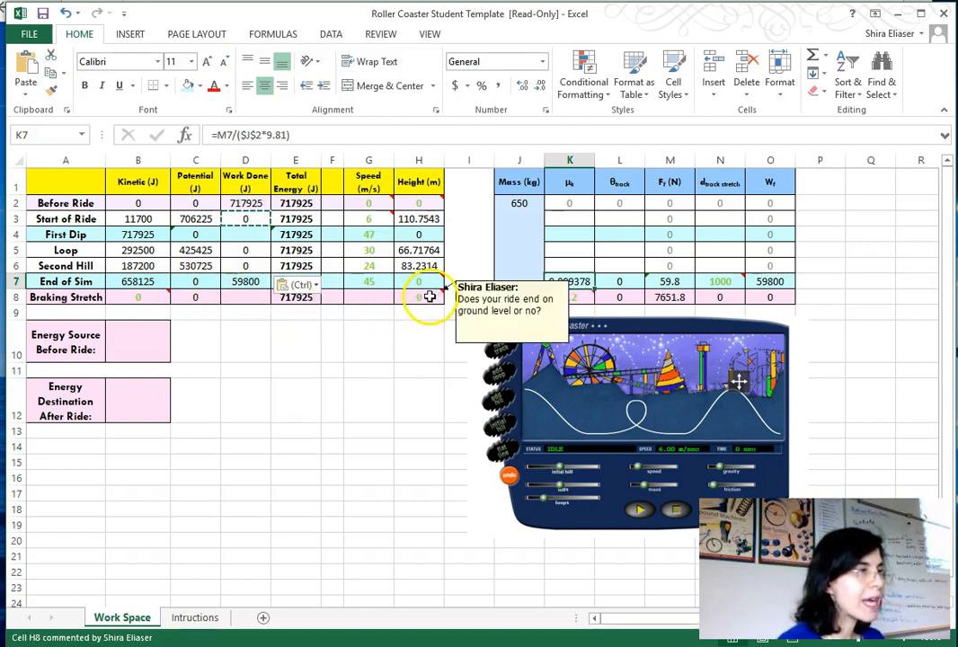
{"action": "left_click", "coordinate": [289, 299]}
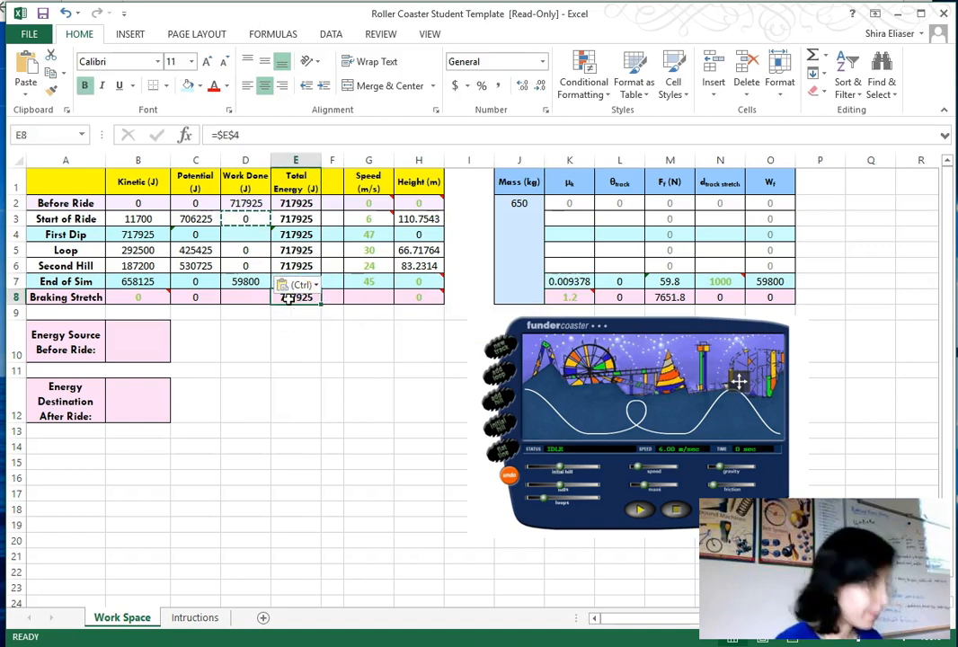
{"action": "key", "text": "ctrl+c"}
{"action": "left_click", "coordinate": [249, 296]}
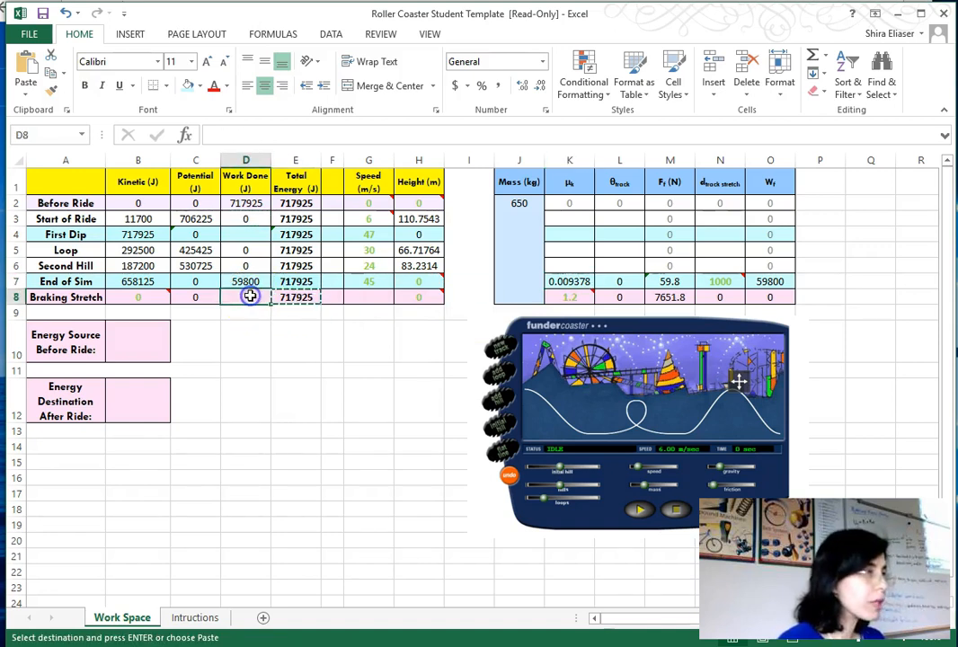
{"action": "key", "text": "ctrl+v"}
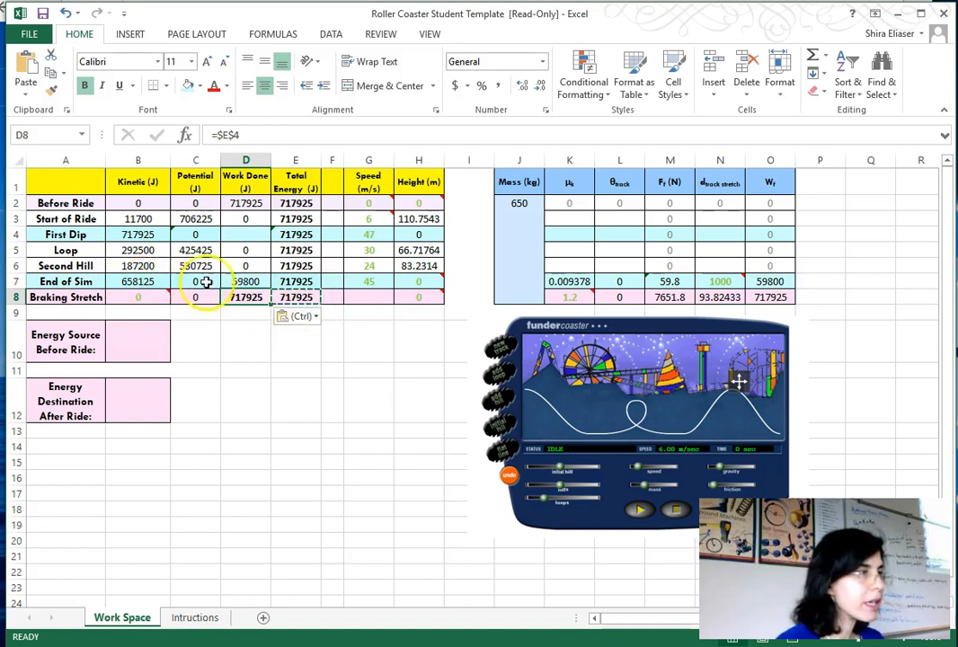
- Paste the End of Sim kinetic energy as a value into the Braking Stretch work done cell
{"action": "left_click", "coordinate": [145, 281]}
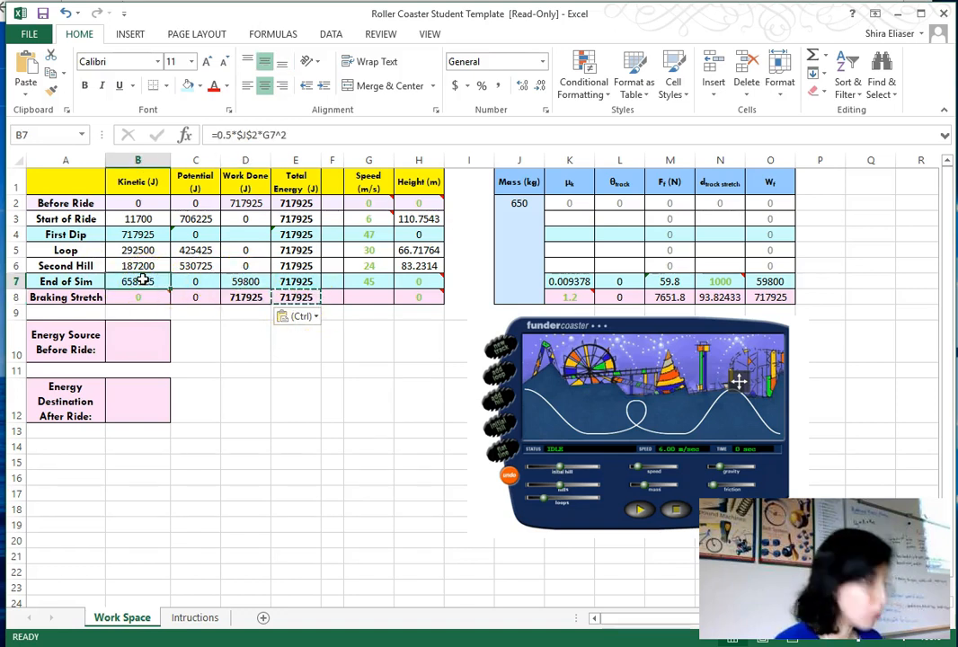
{"action": "key", "text": "ctrl+c"}
{"action": "left_click", "coordinate": [239, 298]}
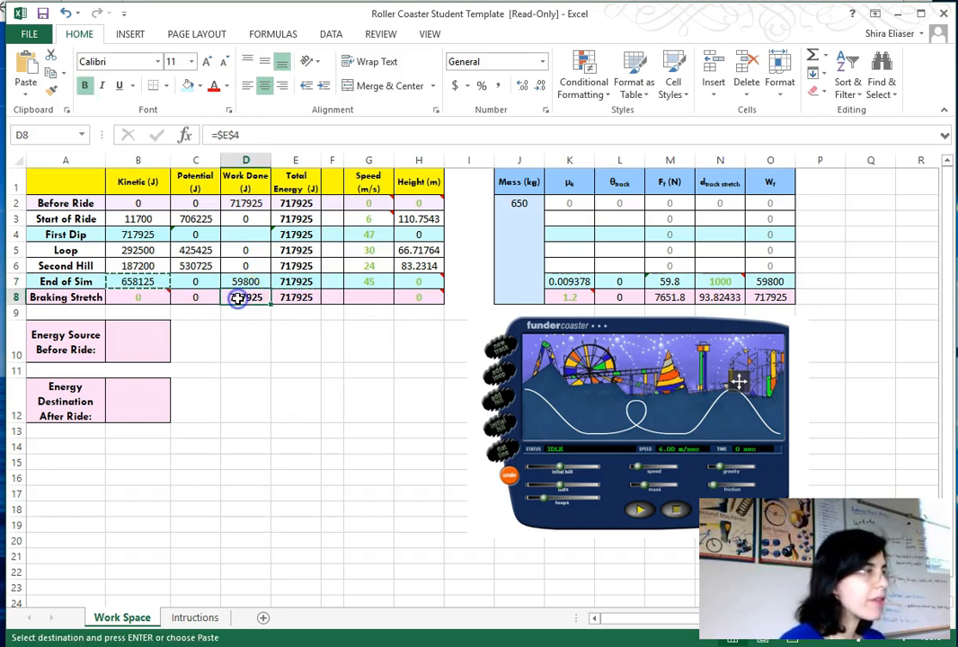
{"action": "right_click", "coordinate": [239, 299]}
{"action": "left_click", "coordinate": [296, 366]}
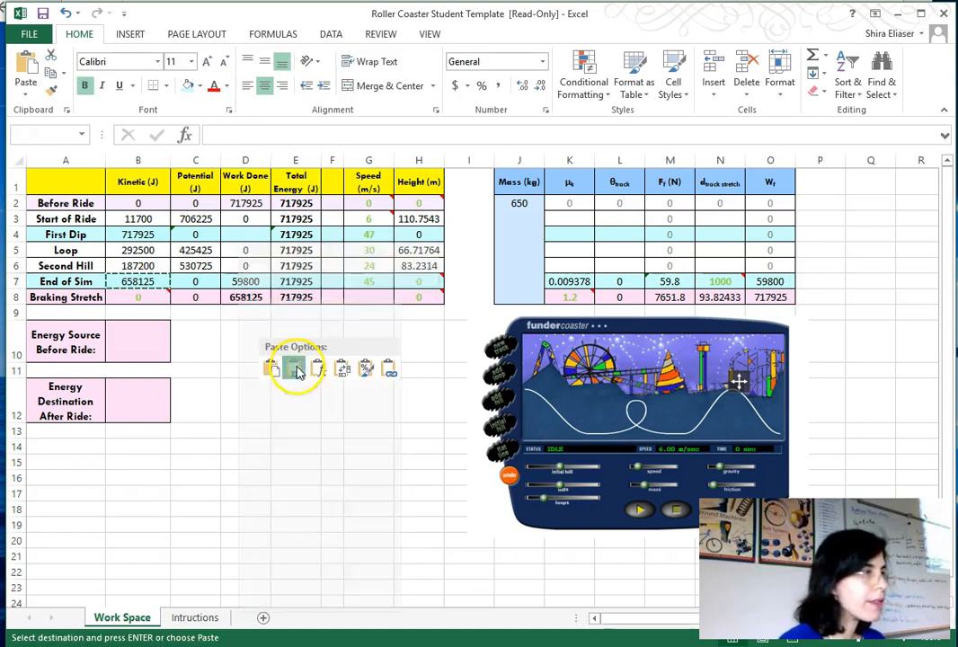
{"action": "mouse_move", "coordinate": [133, 293]}
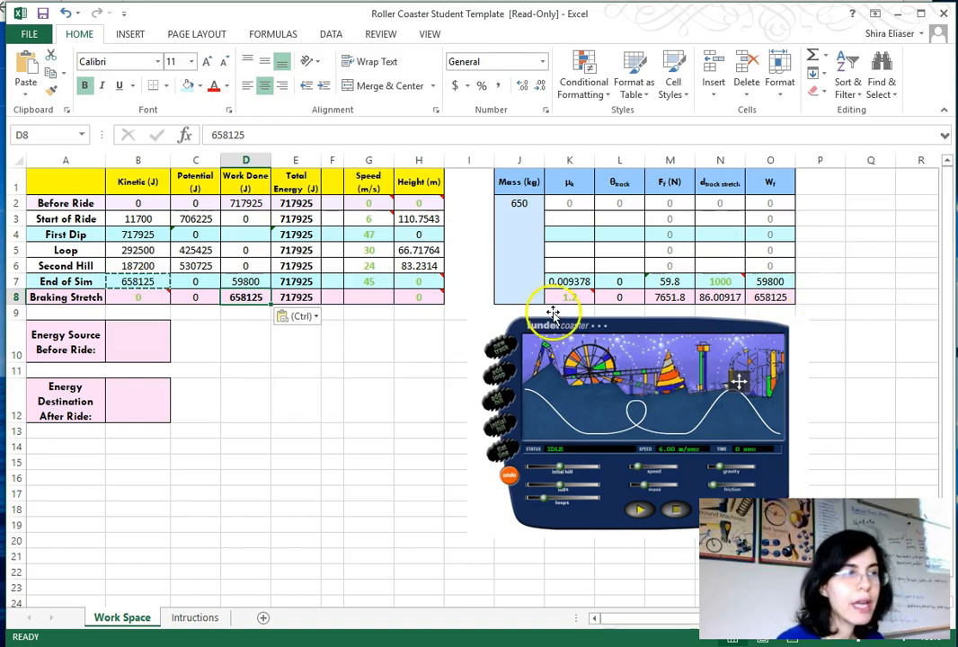
- Set the Braking Stretch friction coefficient to 1.4
{"action": "mouse_move", "coordinate": [581, 298]}
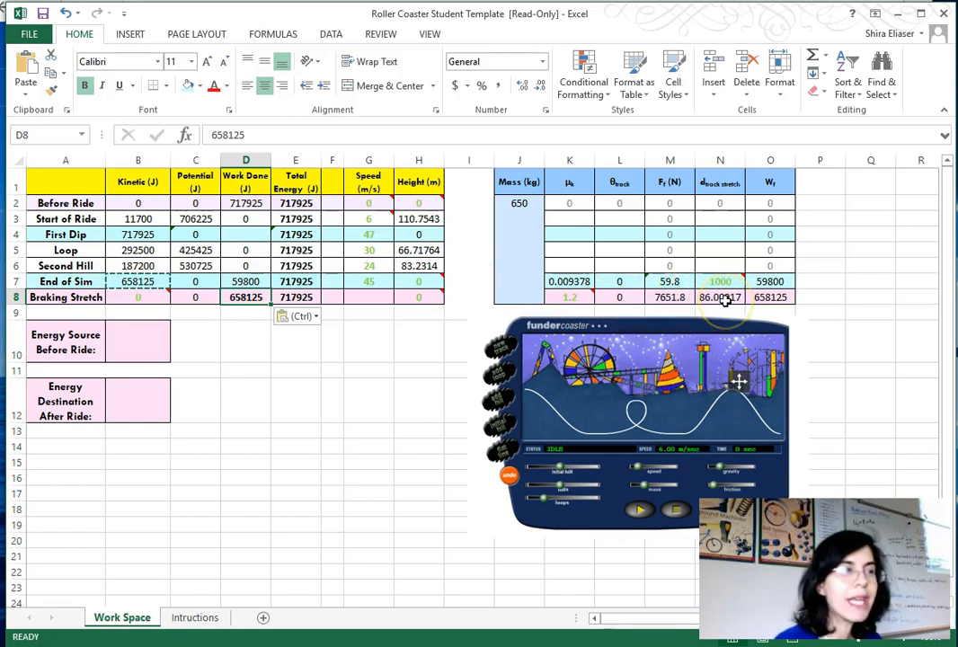
{"action": "left_click", "coordinate": [575, 300]}
{"action": "type", "text": "1"}
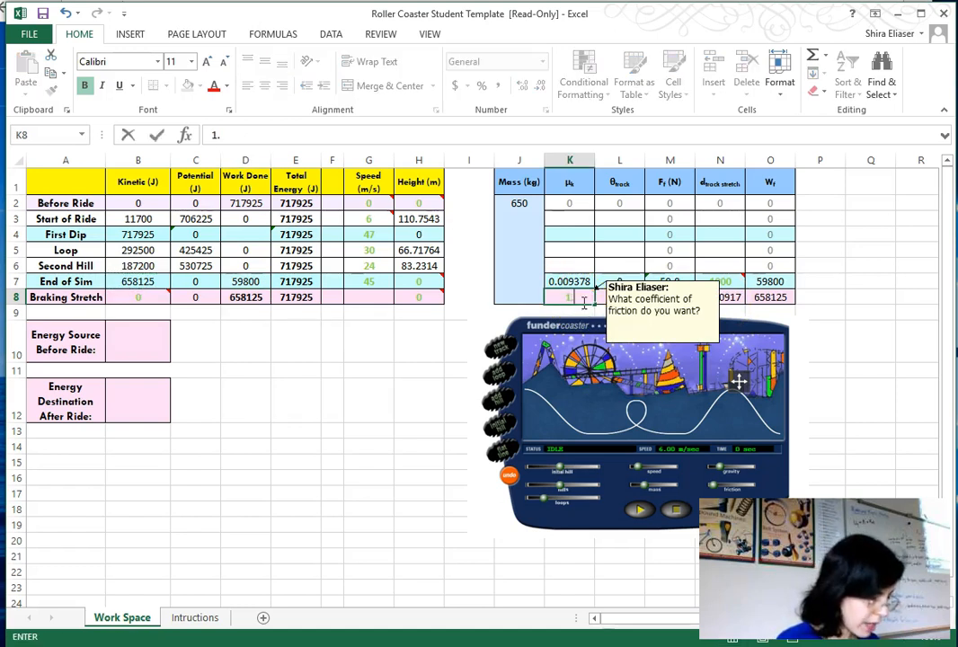
{"action": "type", "text": ".4"}
{"action": "key", "text": "Return"}
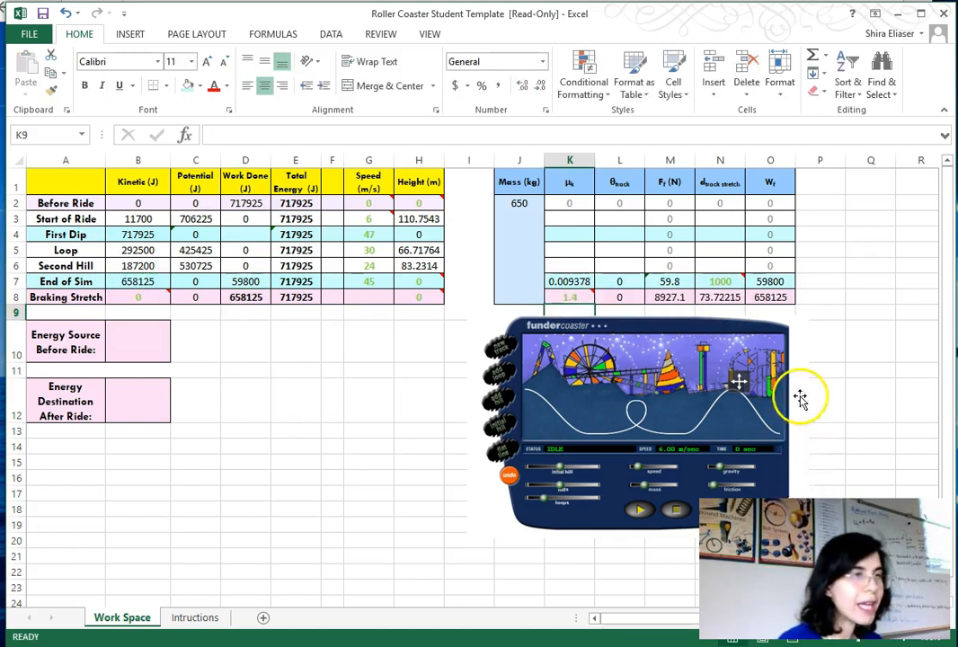
- Set the Braking Stretch friction coefficient to 1.7
{"action": "left_click", "coordinate": [573, 297]}
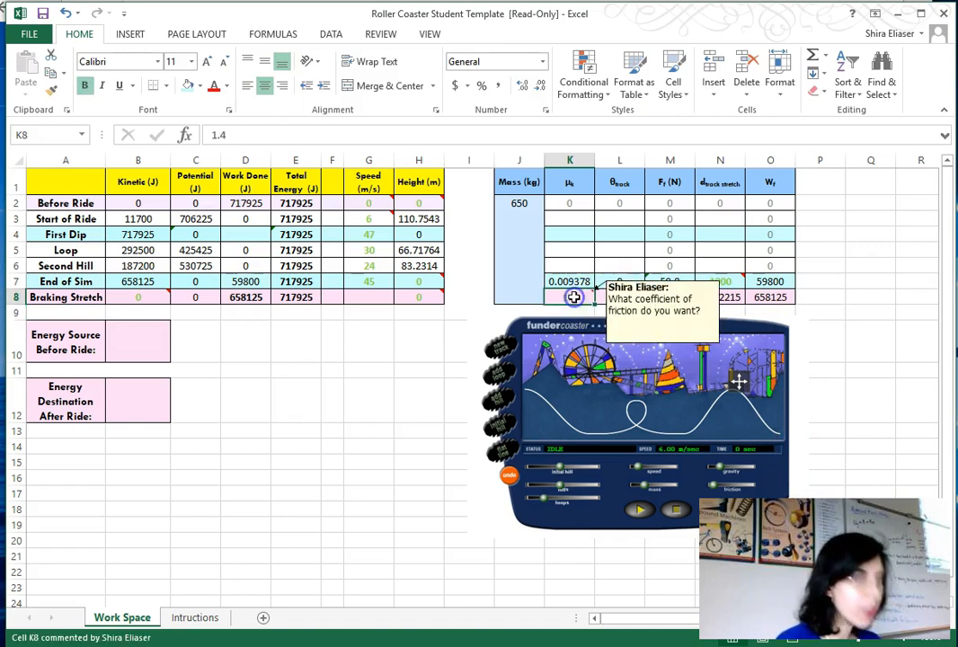
{"action": "type", "text": "1."}
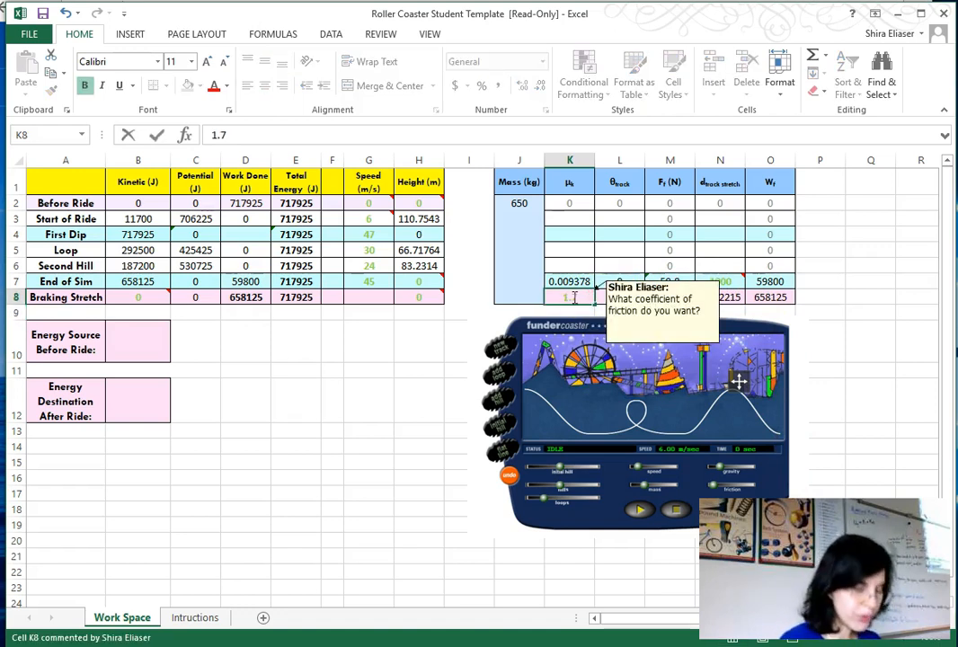
{"action": "type", "text": "7"}
{"action": "key", "text": "Return"}
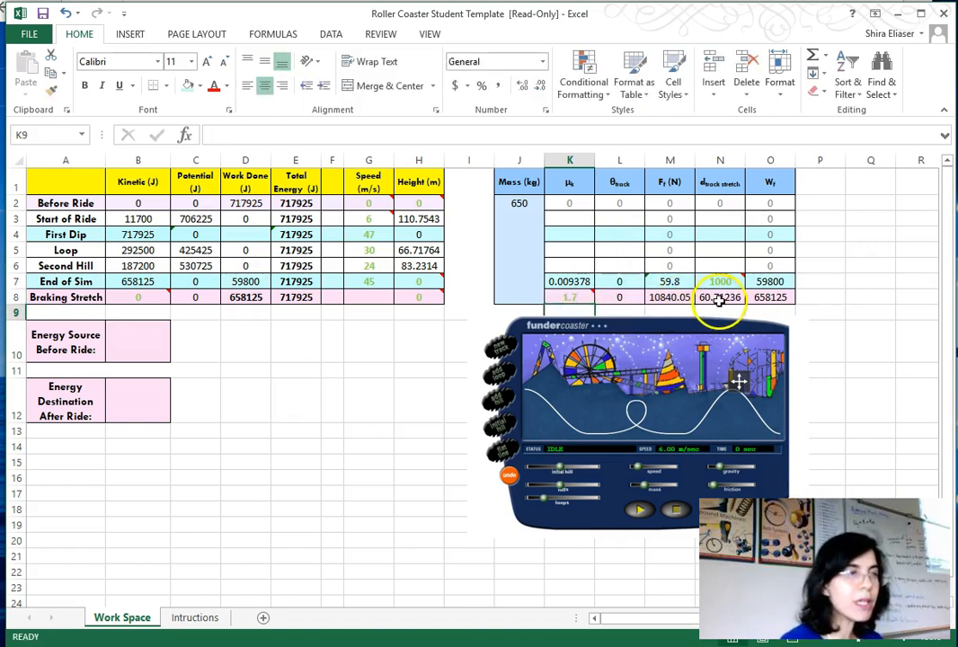